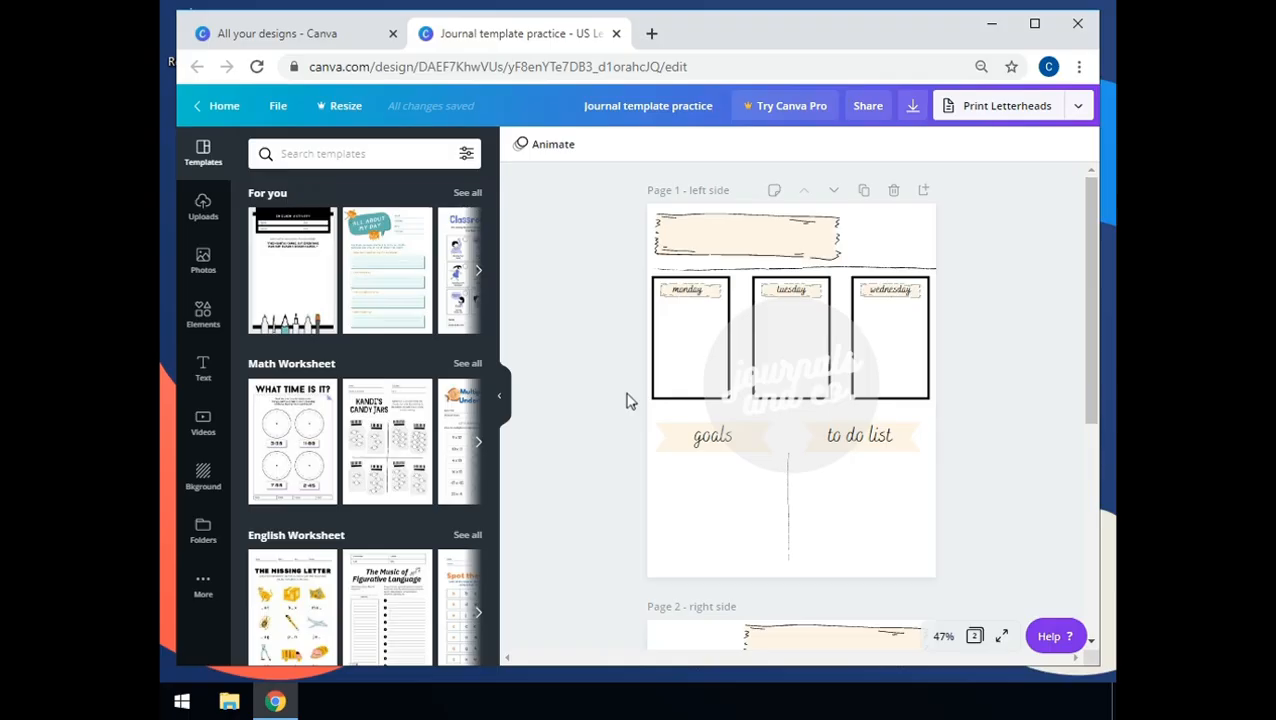
- Switch to the Canva home page and create a new blank Worksheet design
left_click(268, 36)
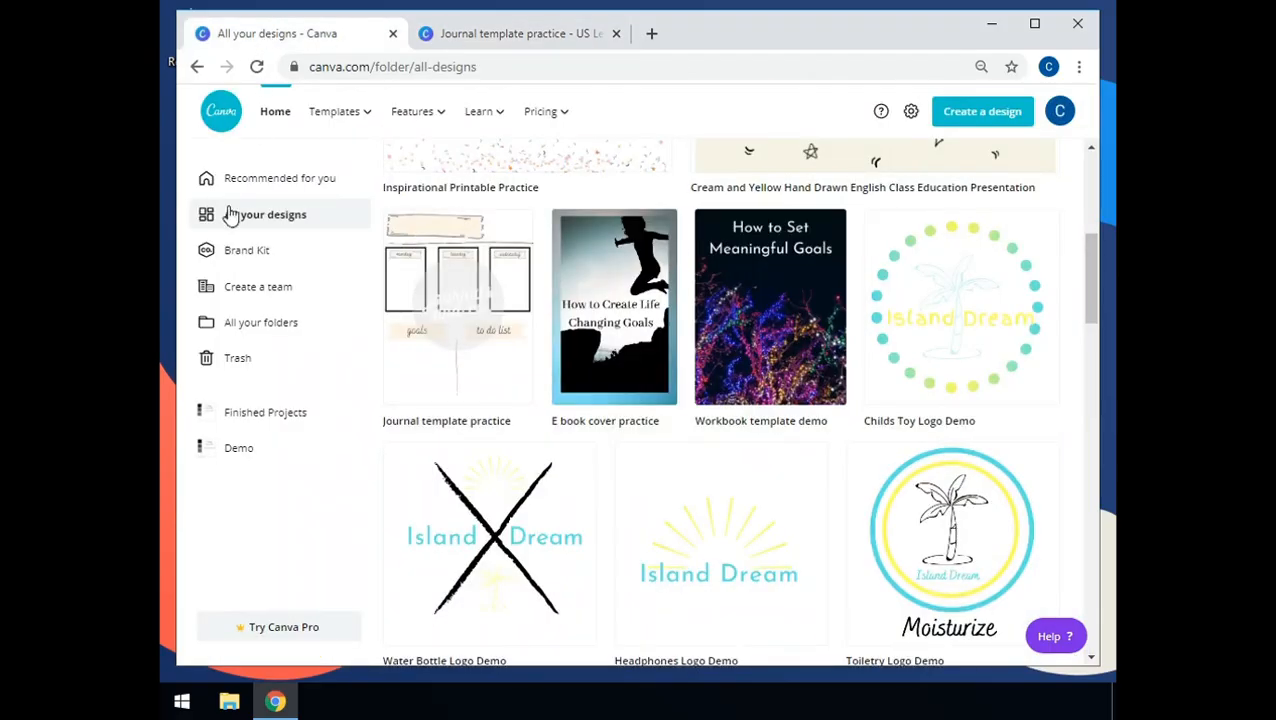
left_click(228, 124)
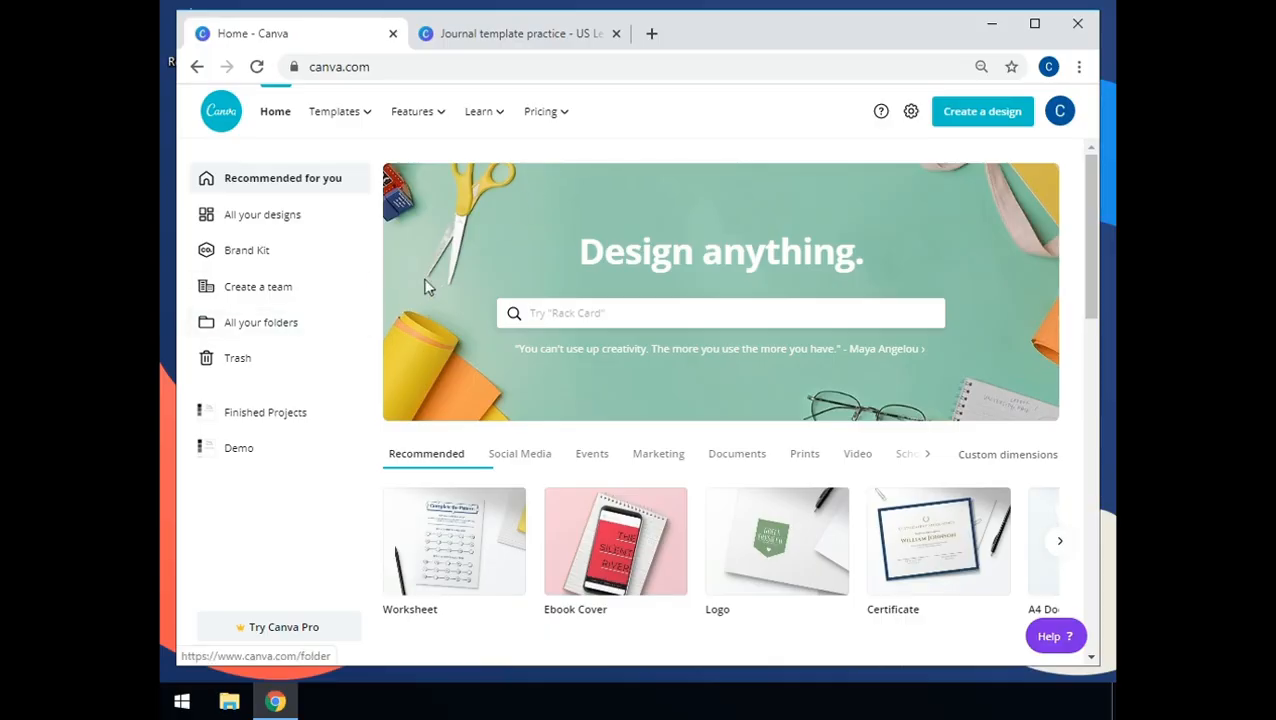
left_click(972, 117)
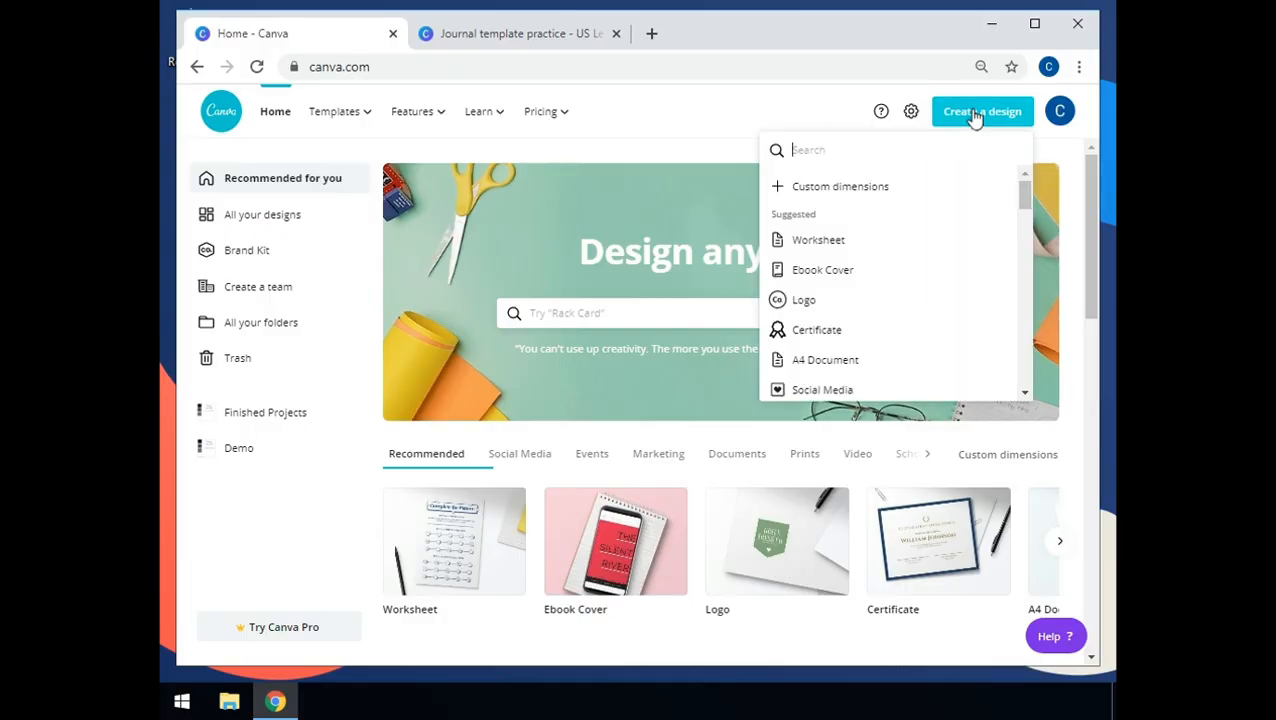
left_click(820, 246)
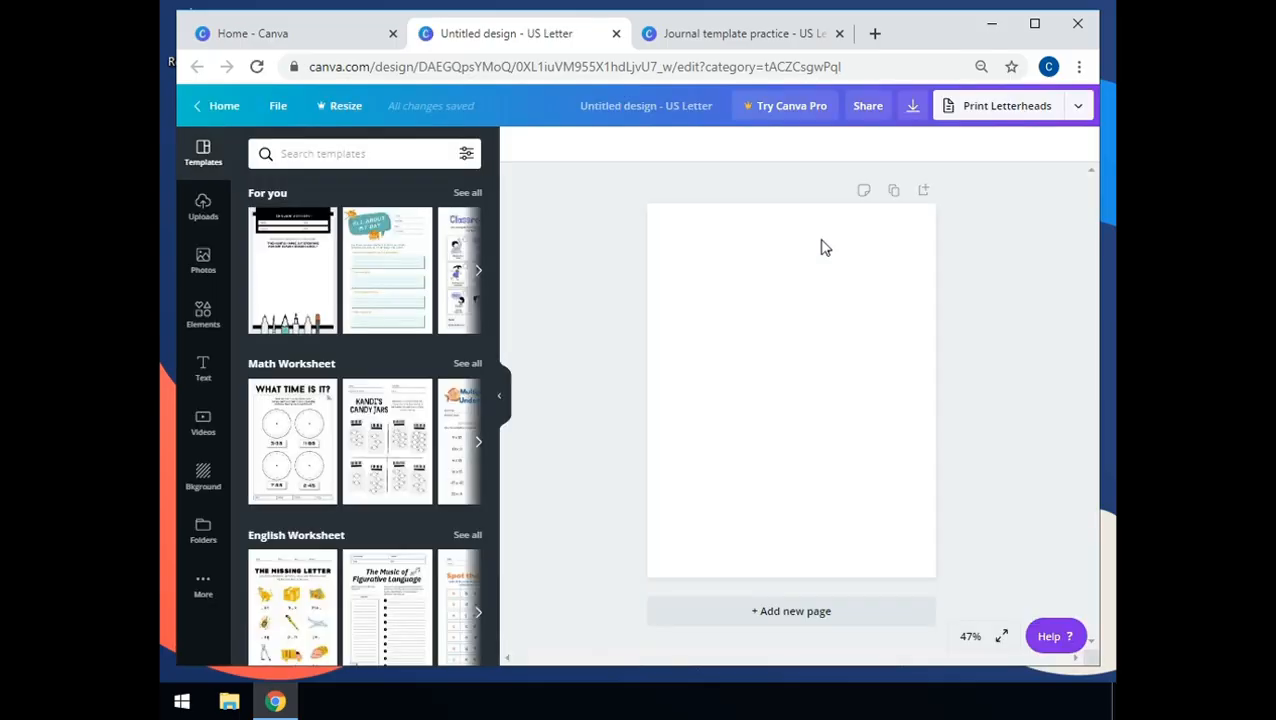
- Name the new design "Journal template demo"
left_click(680, 110)
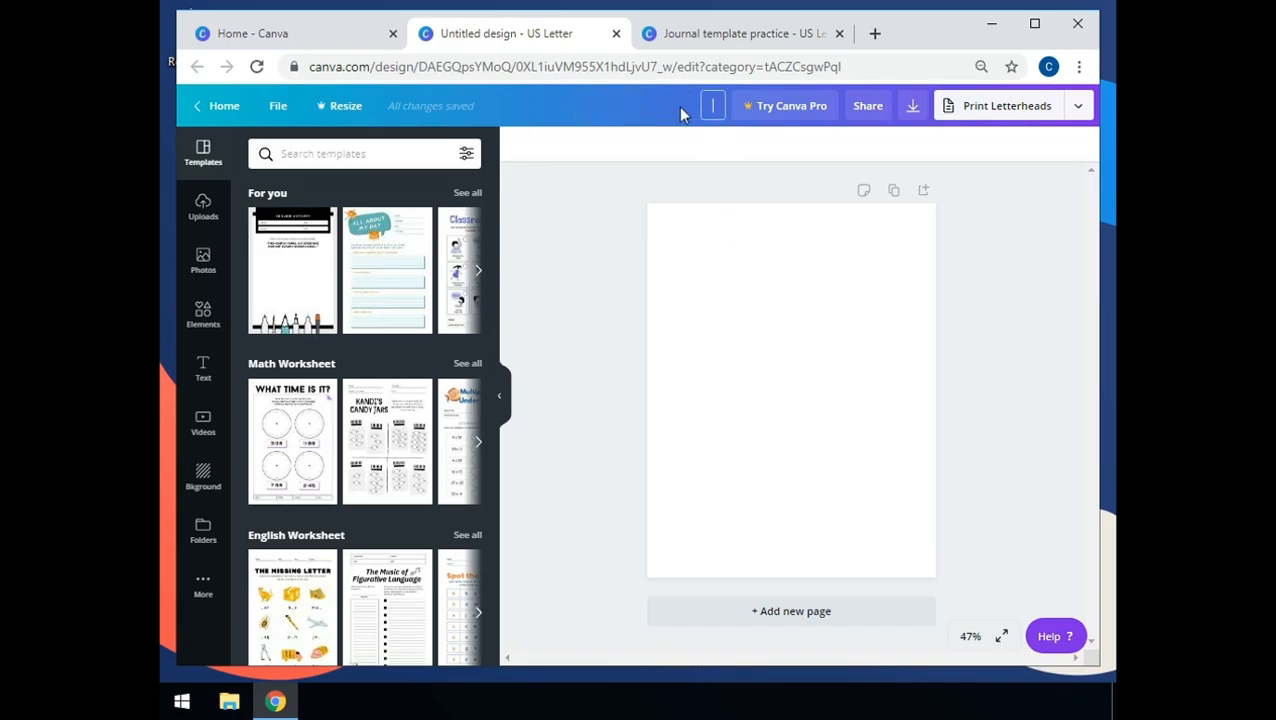
type("Journal template demo")
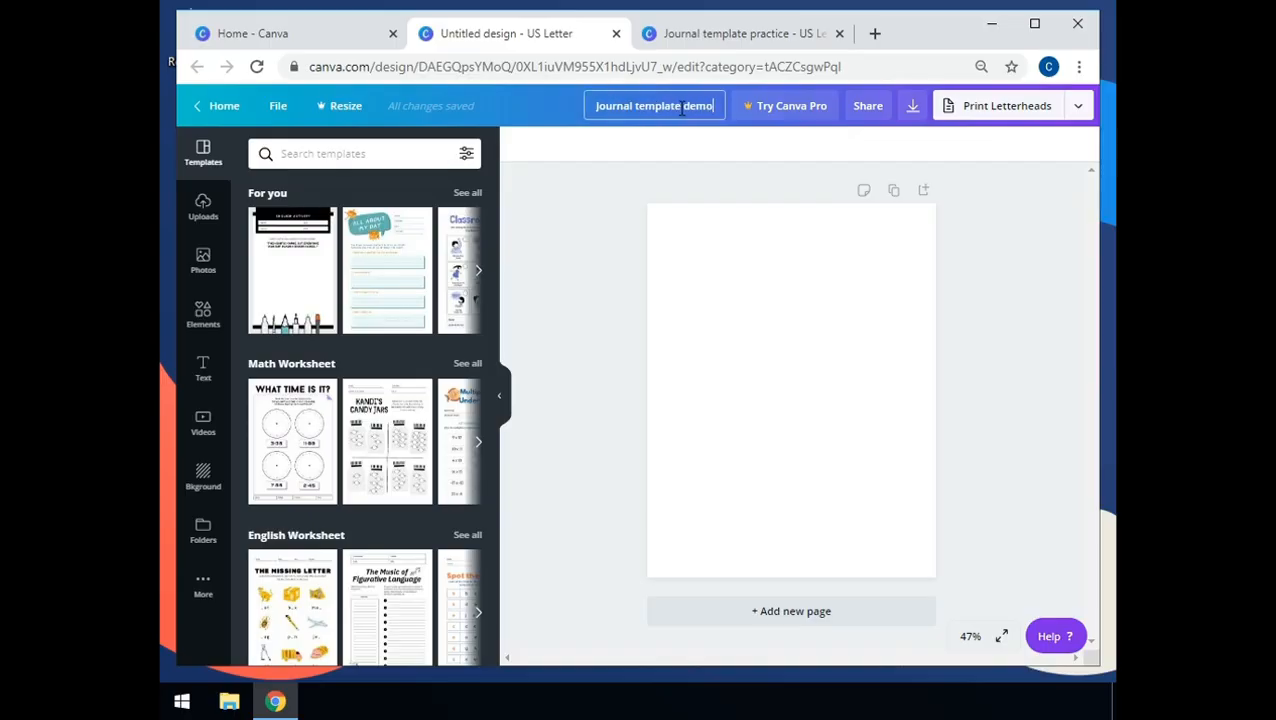
key("Return")
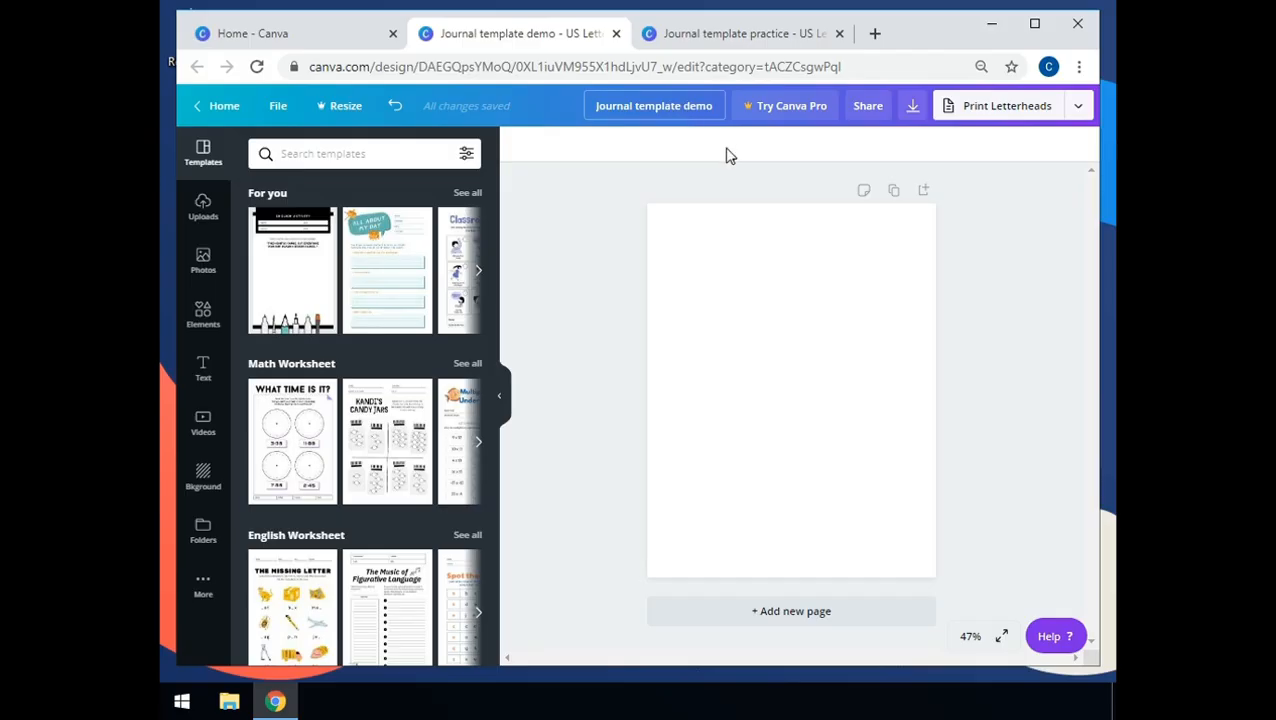
- Add a second page, then title page 1 "Left side" and page 2 "right side"
left_click(923, 192)
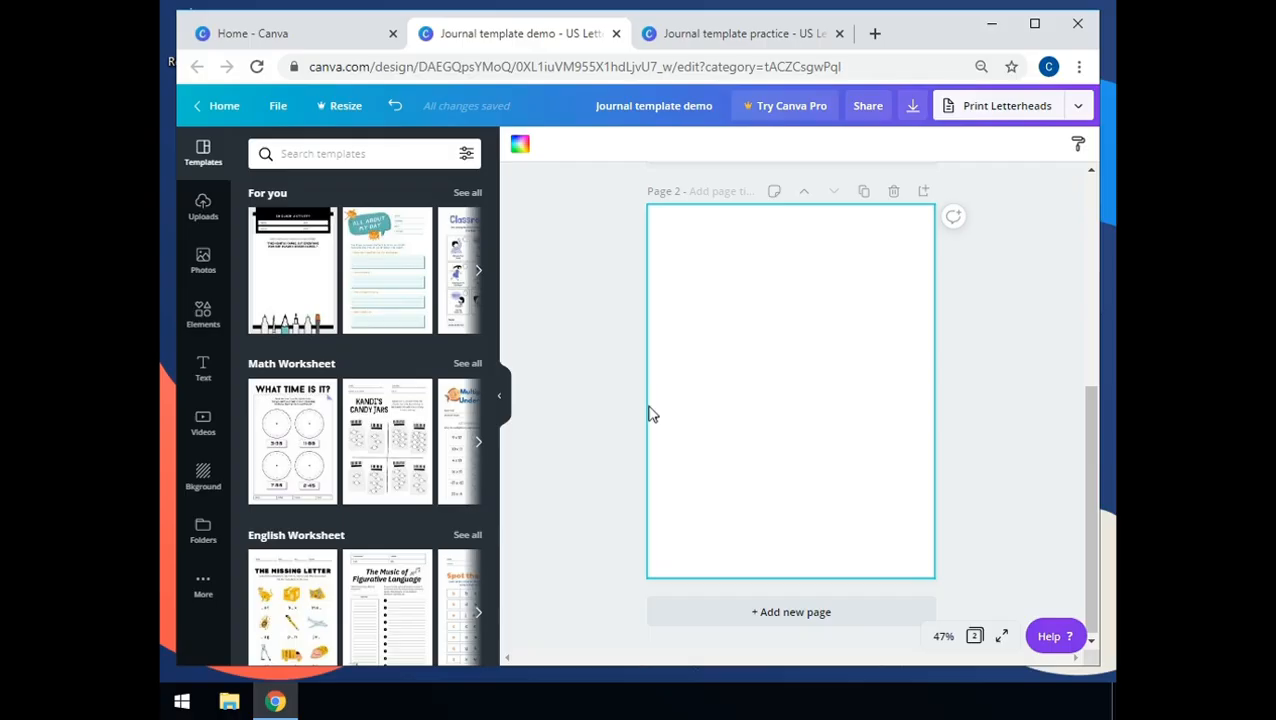
scroll(650, 413, "up", 4)
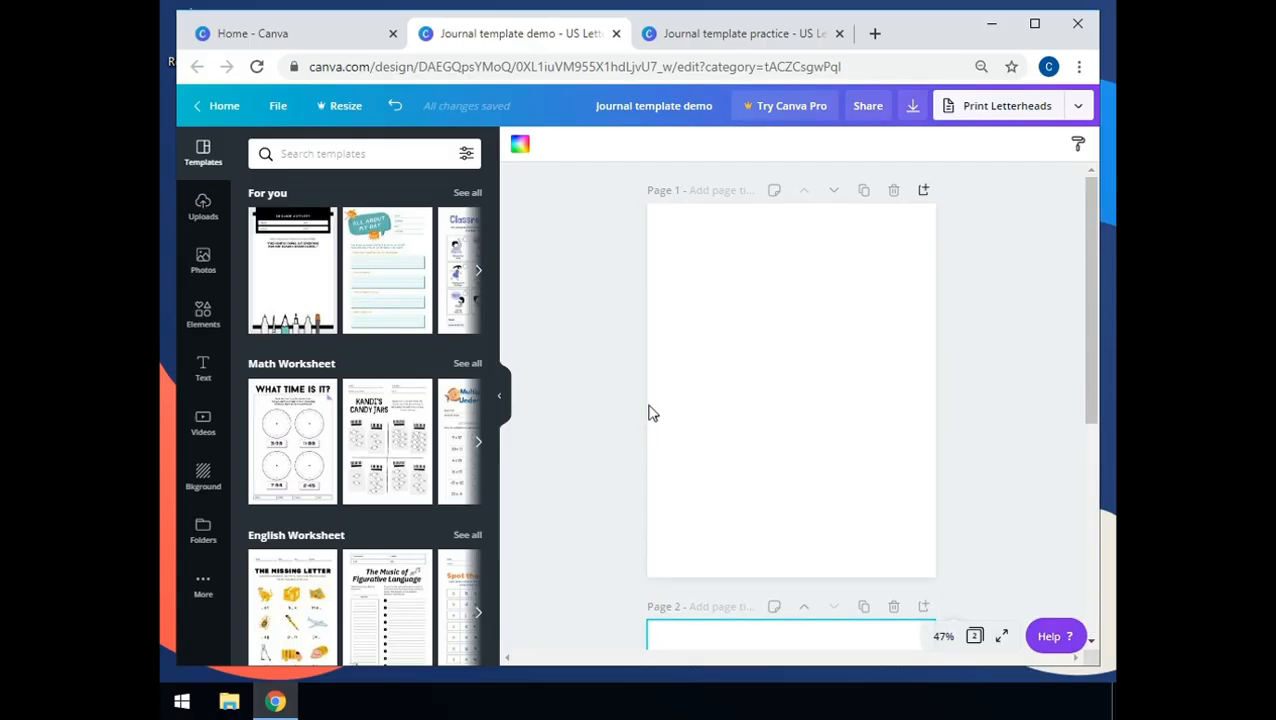
left_click(724, 192)
type("Left side")
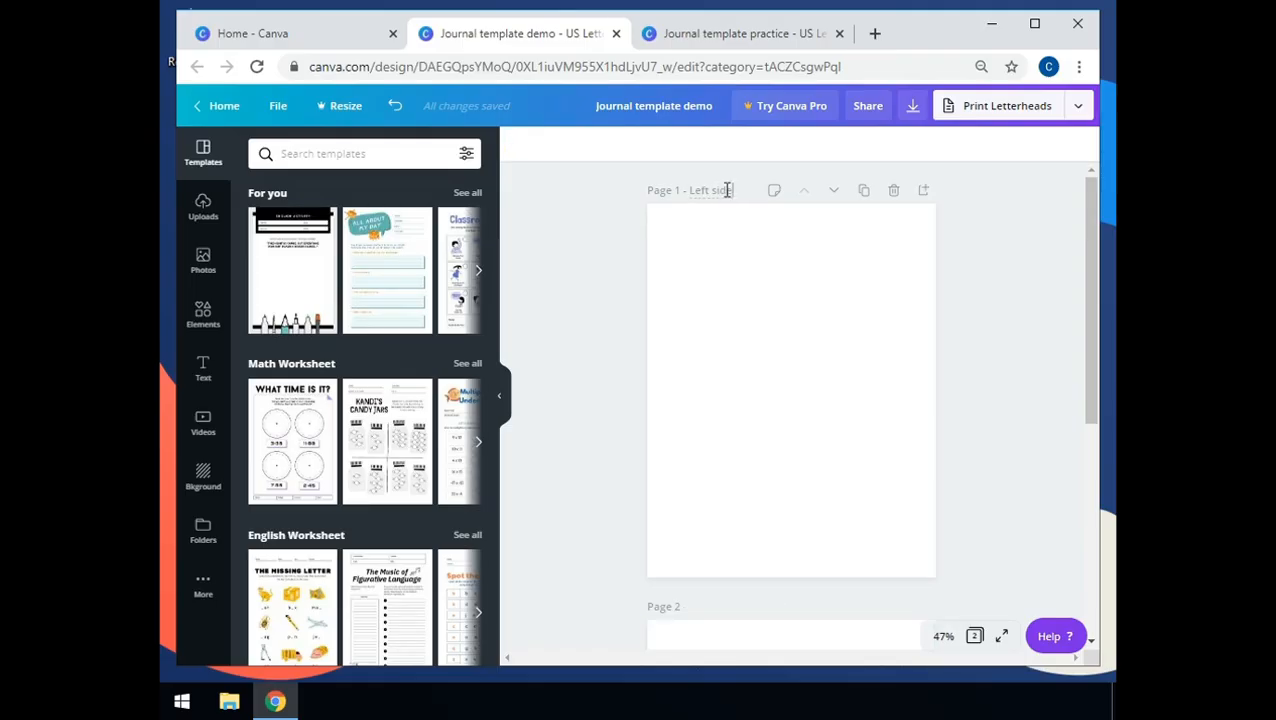
scroll(727, 190, "down", 3)
left_click(708, 327)
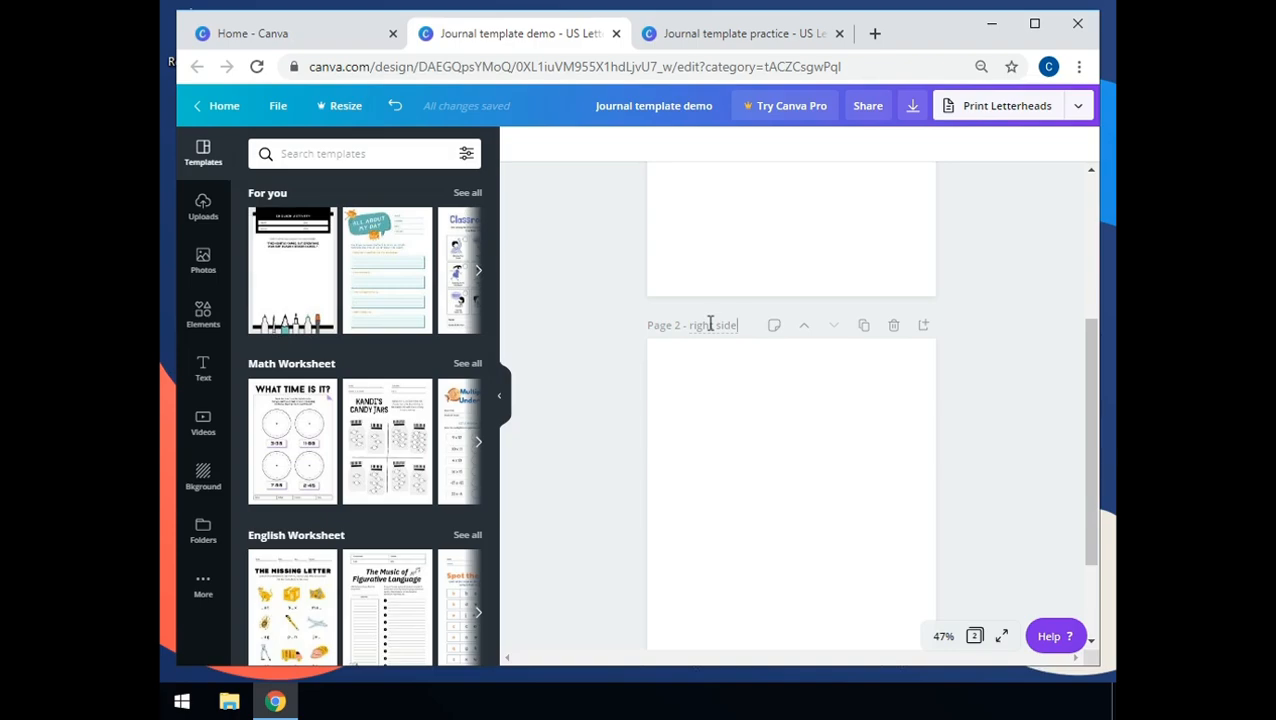
scroll(755, 320, "up", 1)
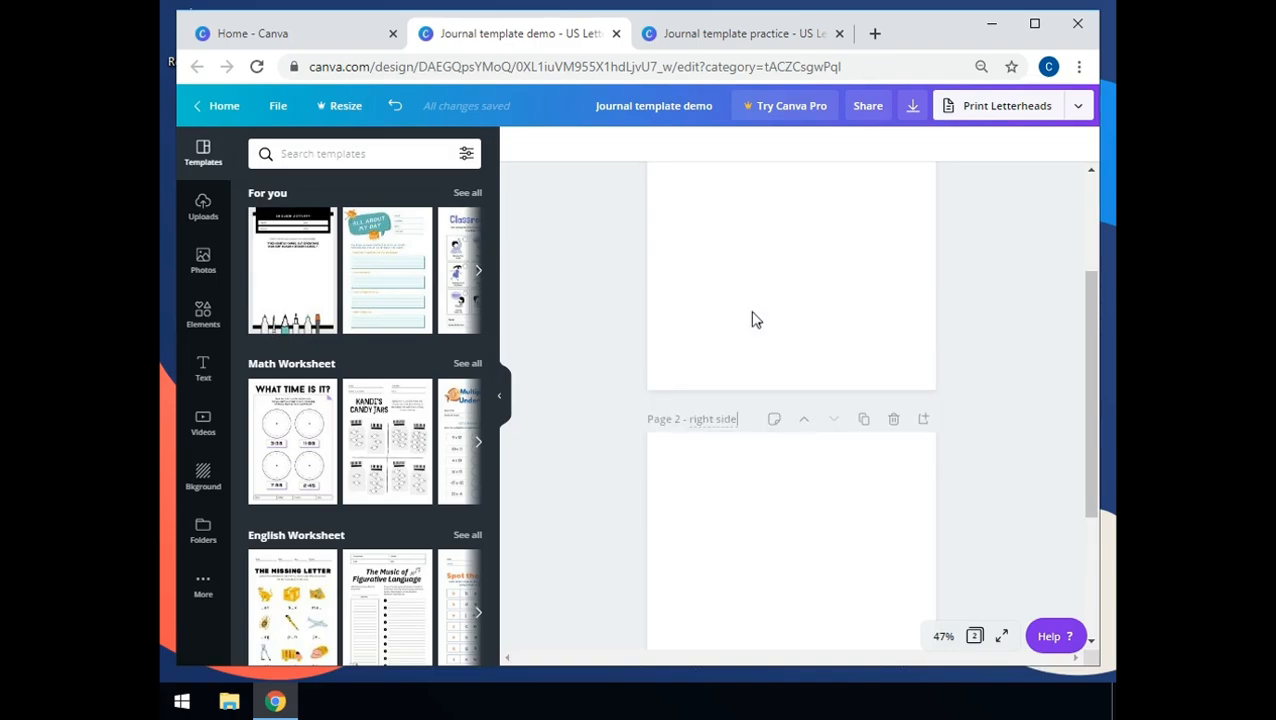
scroll(755, 328, "up", 2)
- Find a "straight banner" element and place the cream sketched banner in the upper-left corner of page 1
left_click(755, 328)
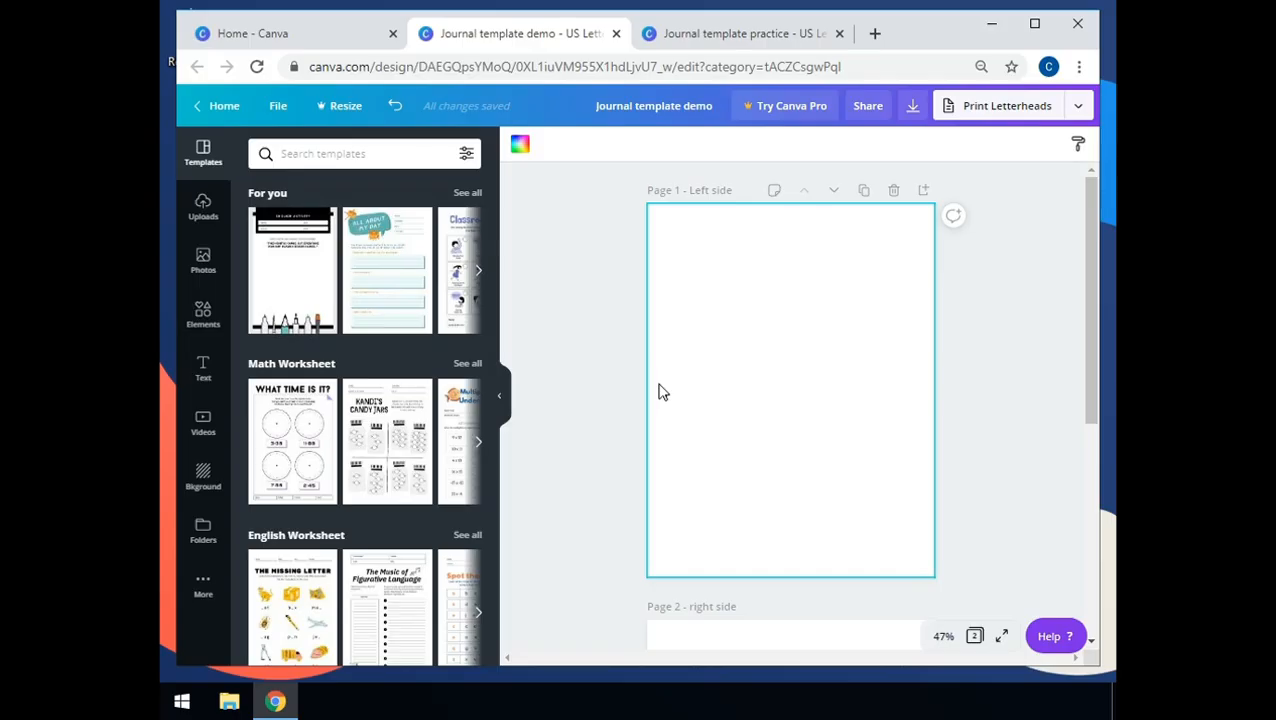
left_click(201, 318)
left_click(380, 157)
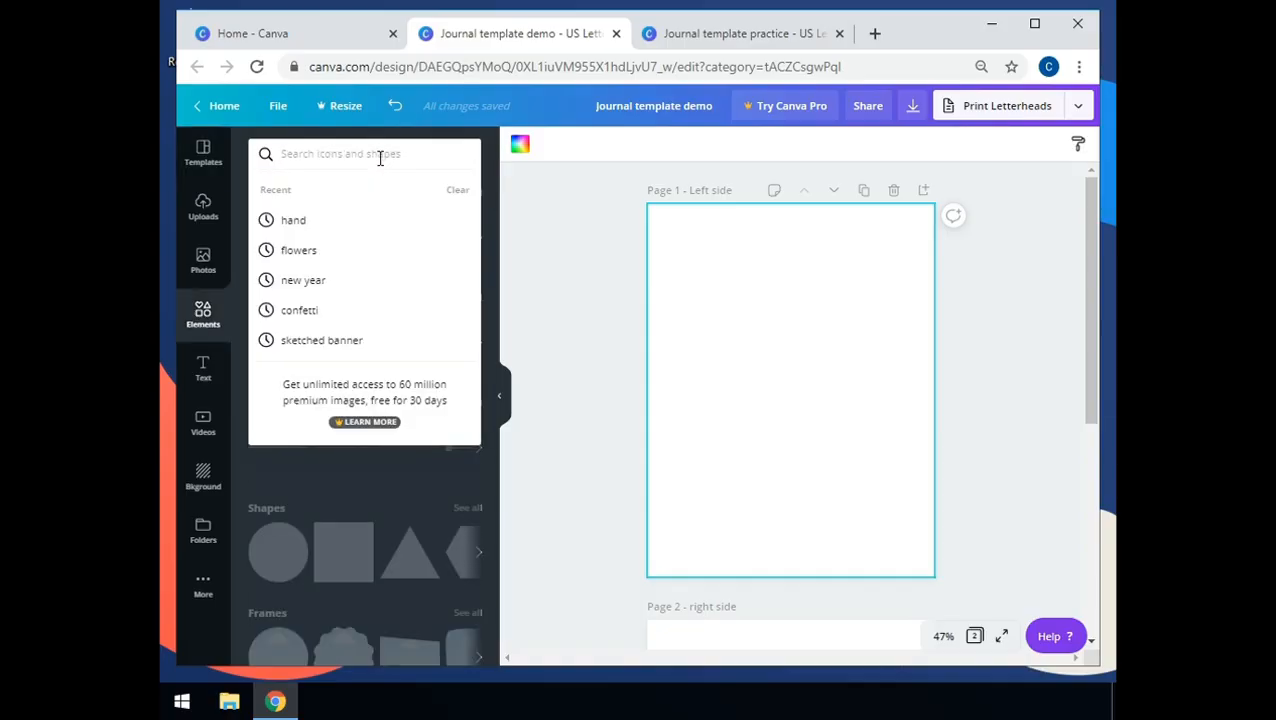
type("straigh")
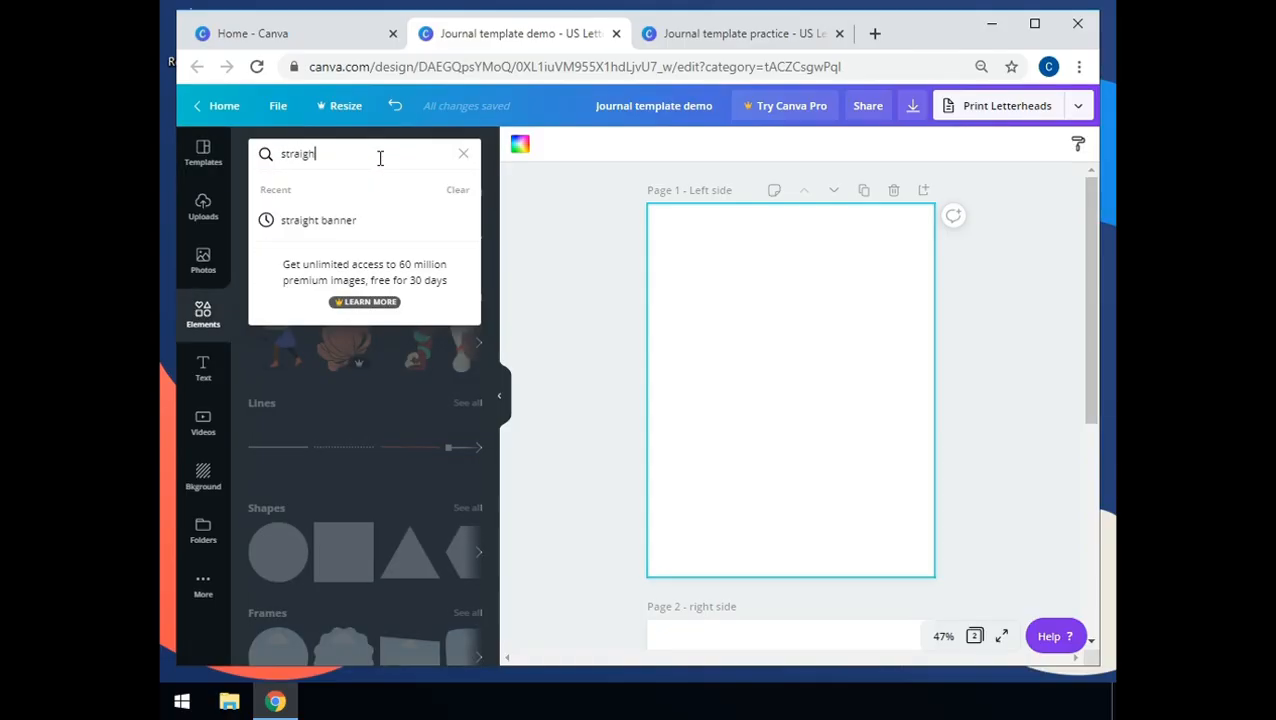
type("t banner")
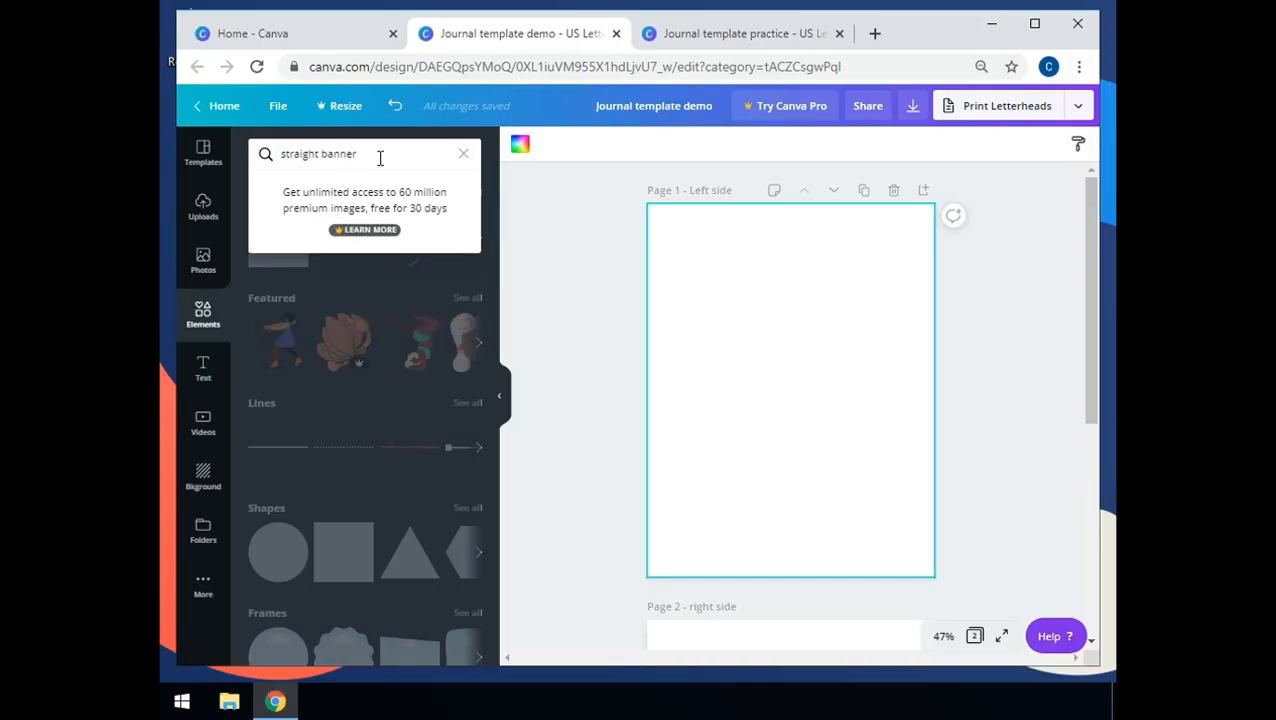
key("Return")
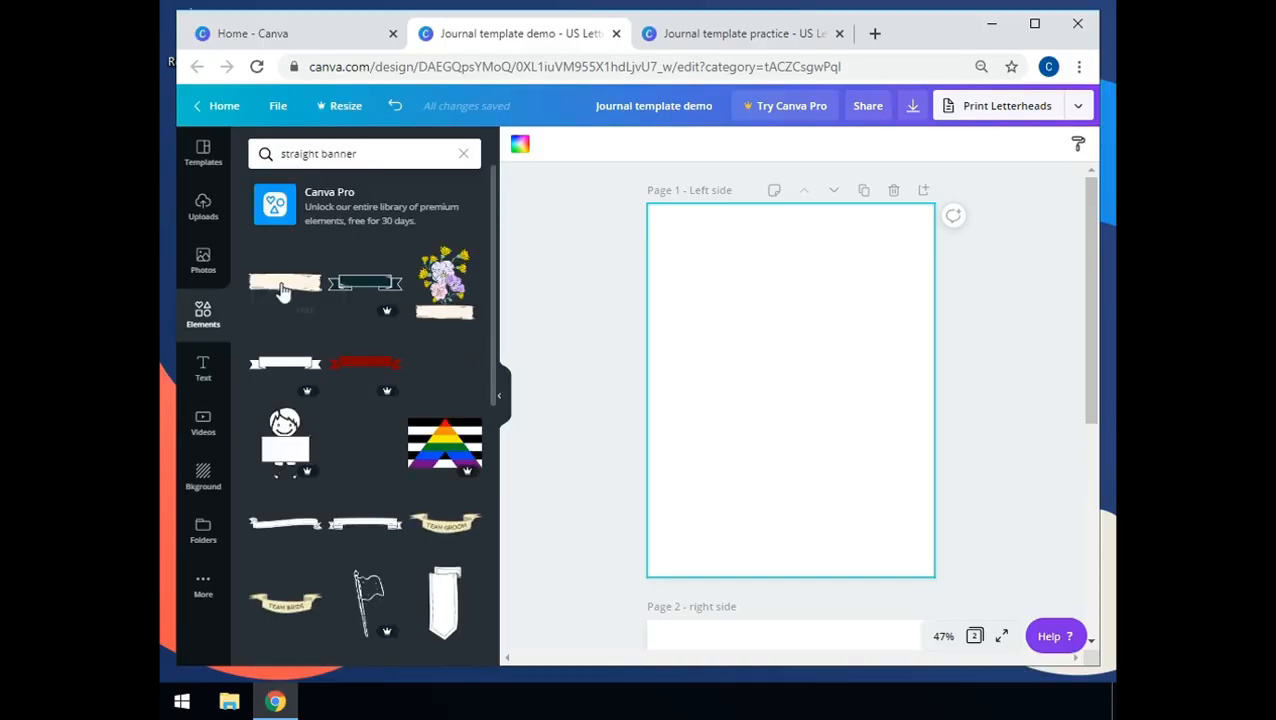
left_click(282, 292)
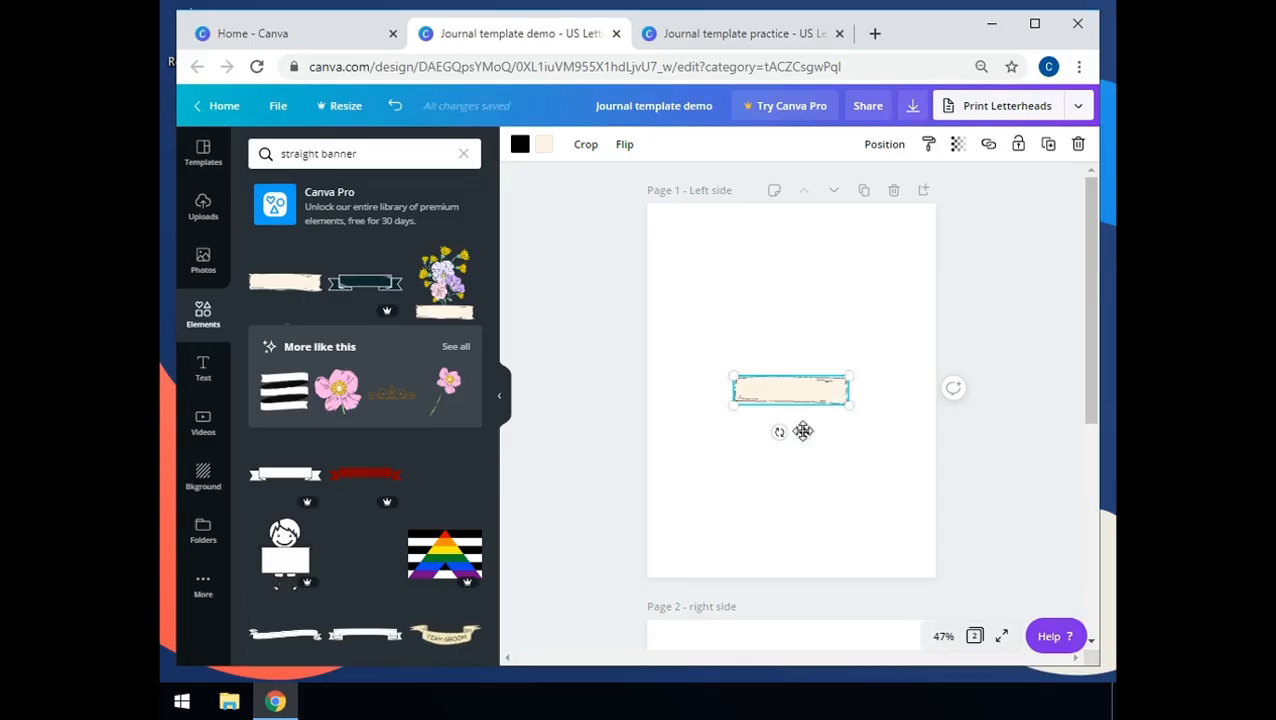
left_click_drag(803, 431, 735, 281)
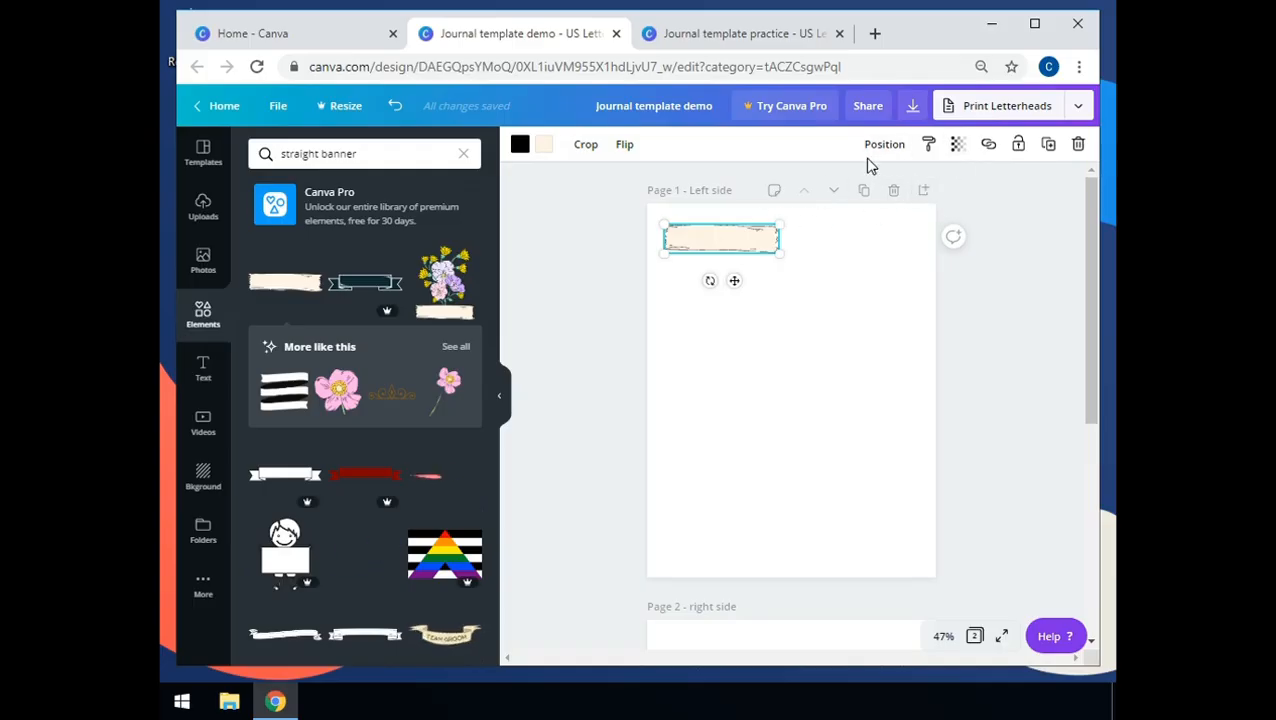
- Duplicate the cream banner and move the copy to the upper-right corner of page 2
left_click(804, 353)
left_click(734, 243)
left_click(1047, 146)
left_click_drag(713, 257, 755, 430)
scroll(757, 431, "down", 3)
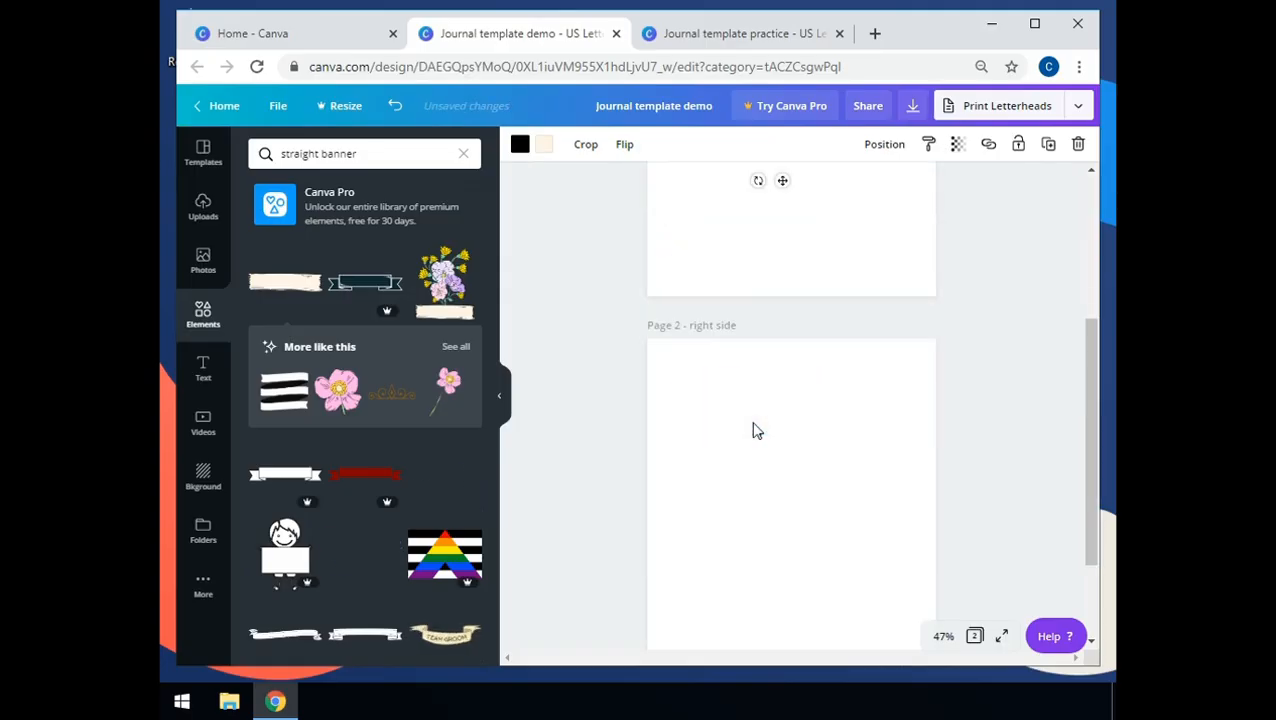
scroll(765, 442, "down", 1)
scroll(772, 453, "up", 1)
scroll(775, 453, "up", 1)
left_click_drag(782, 273, 883, 506)
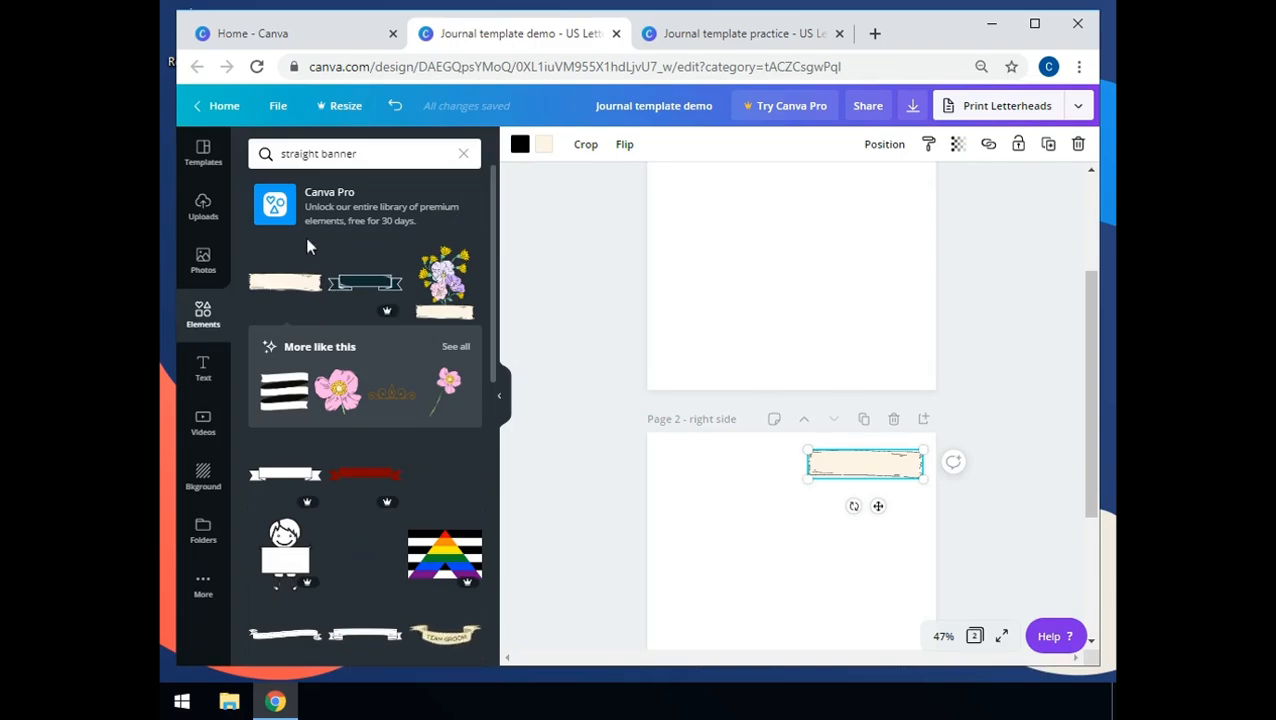
- Add a thin hand-drawn line from the Lines collection to page 2 and colour it black
left_click(462, 152)
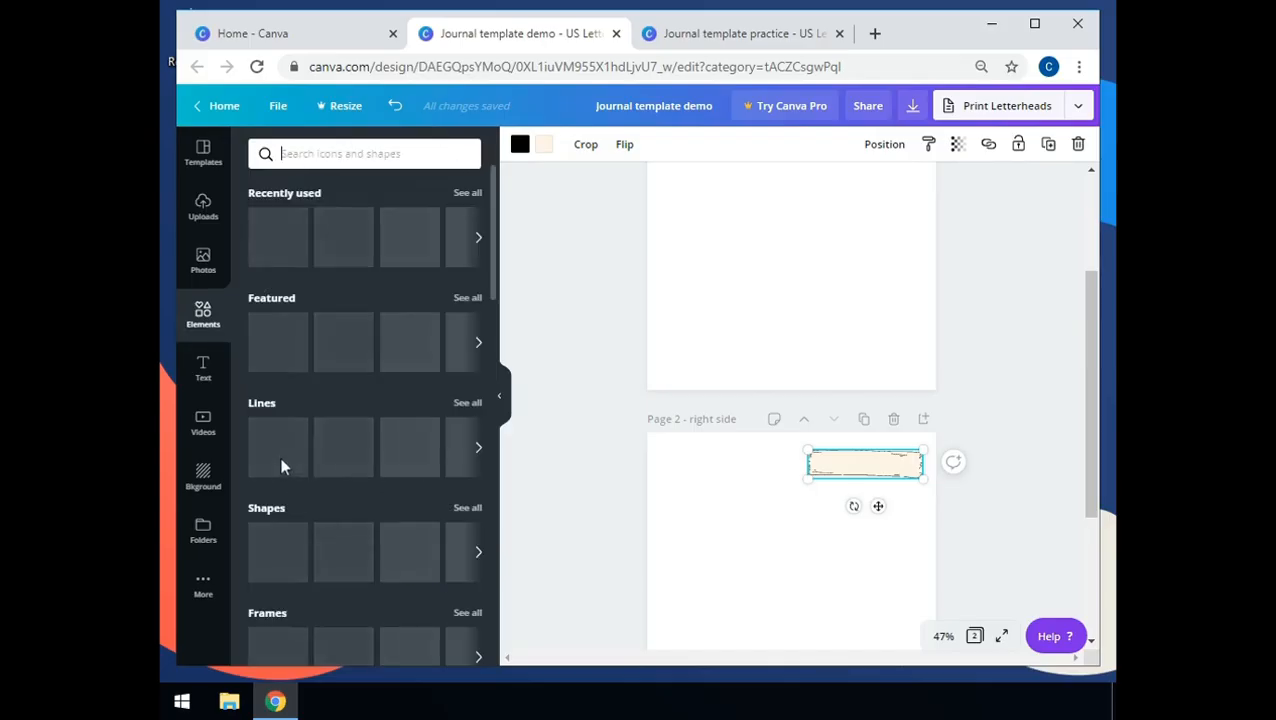
left_click(267, 405)
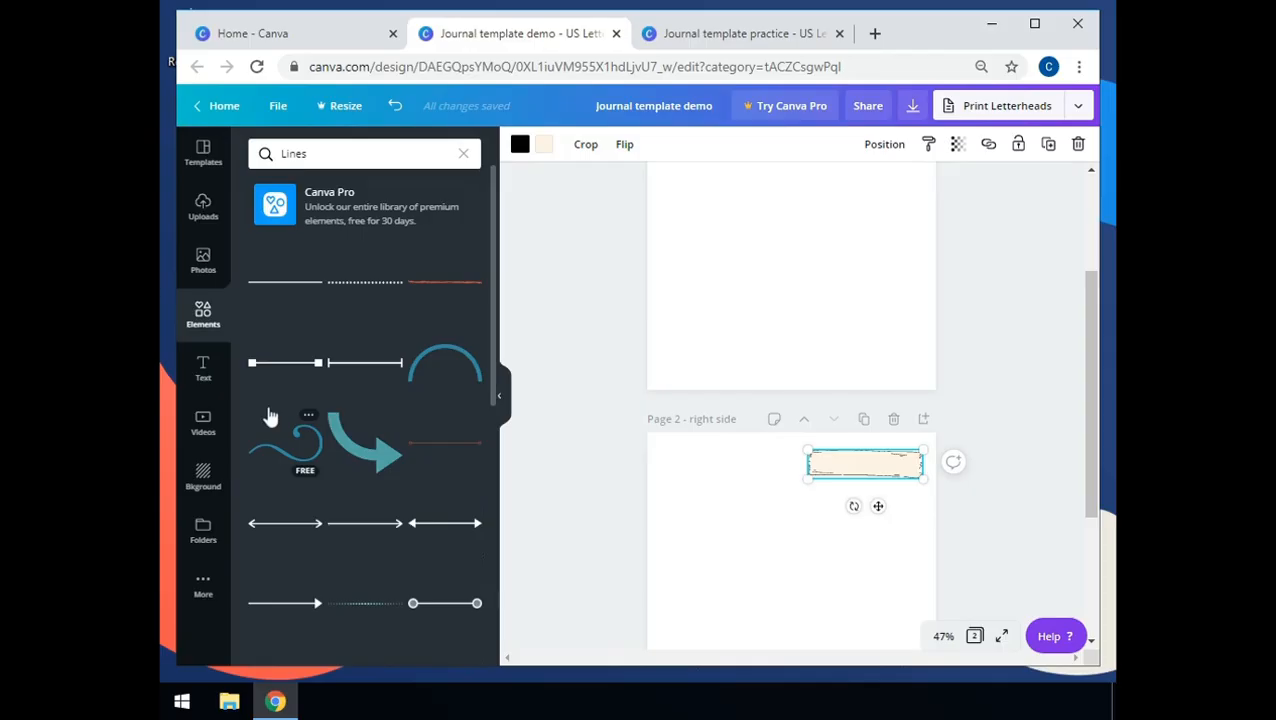
scroll(330, 362, "down", 4)
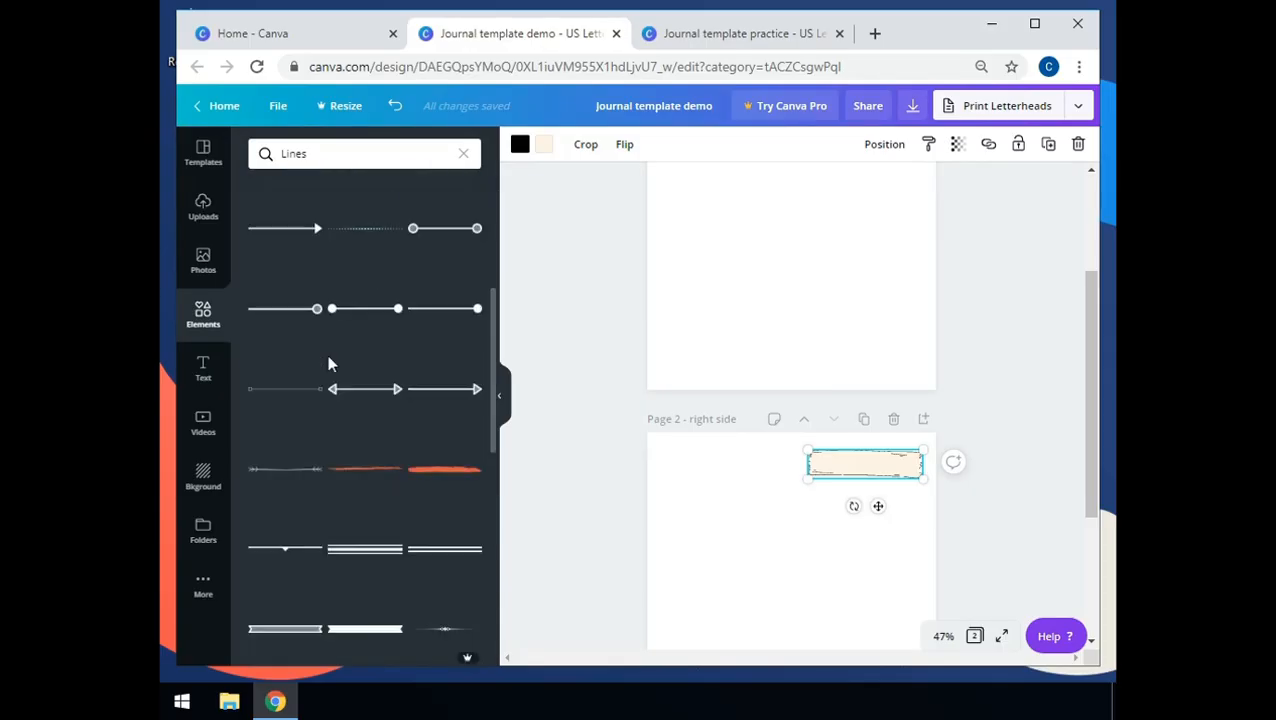
scroll(330, 363, "down", 2)
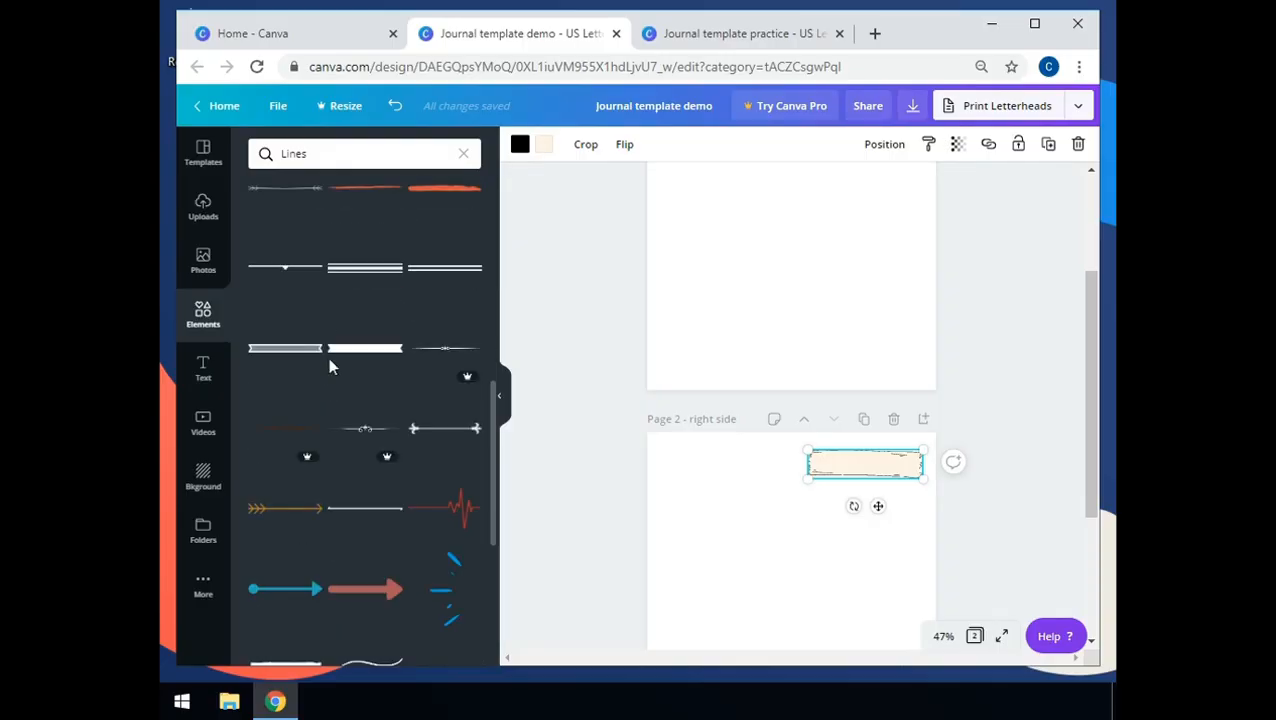
scroll(330, 368, "down", 2)
scroll(362, 447, "down", 3)
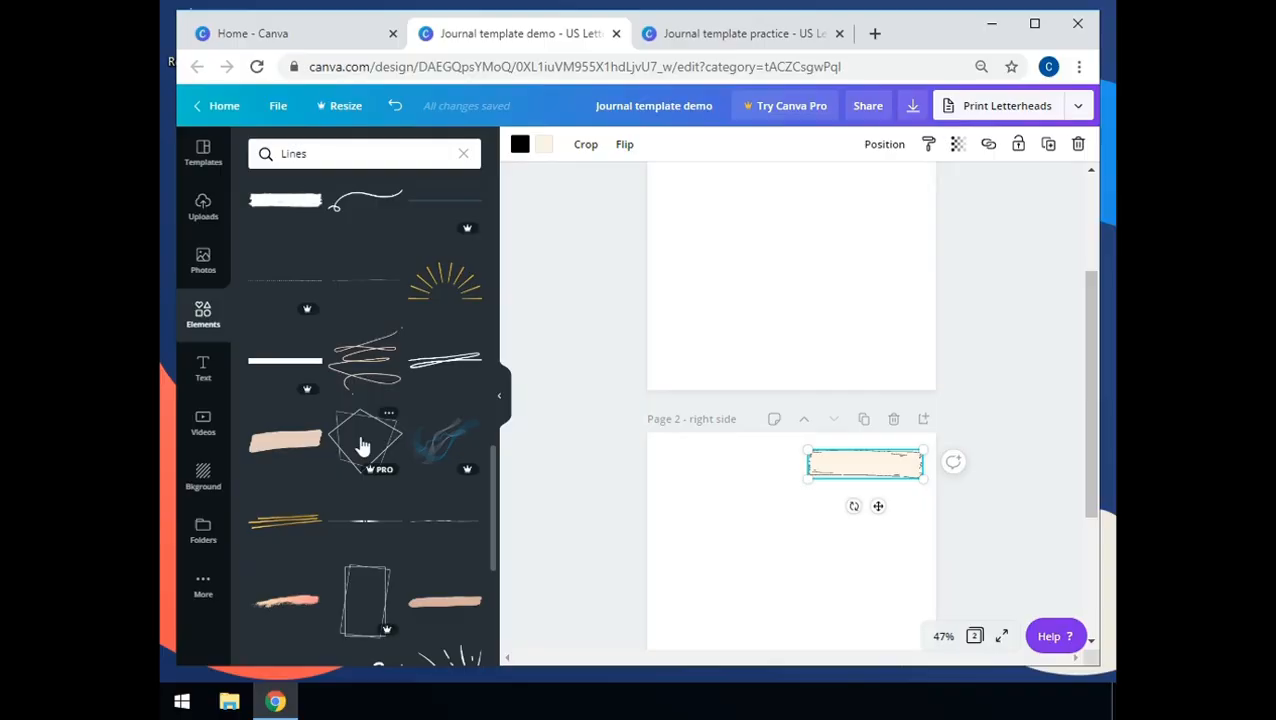
left_click(365, 296)
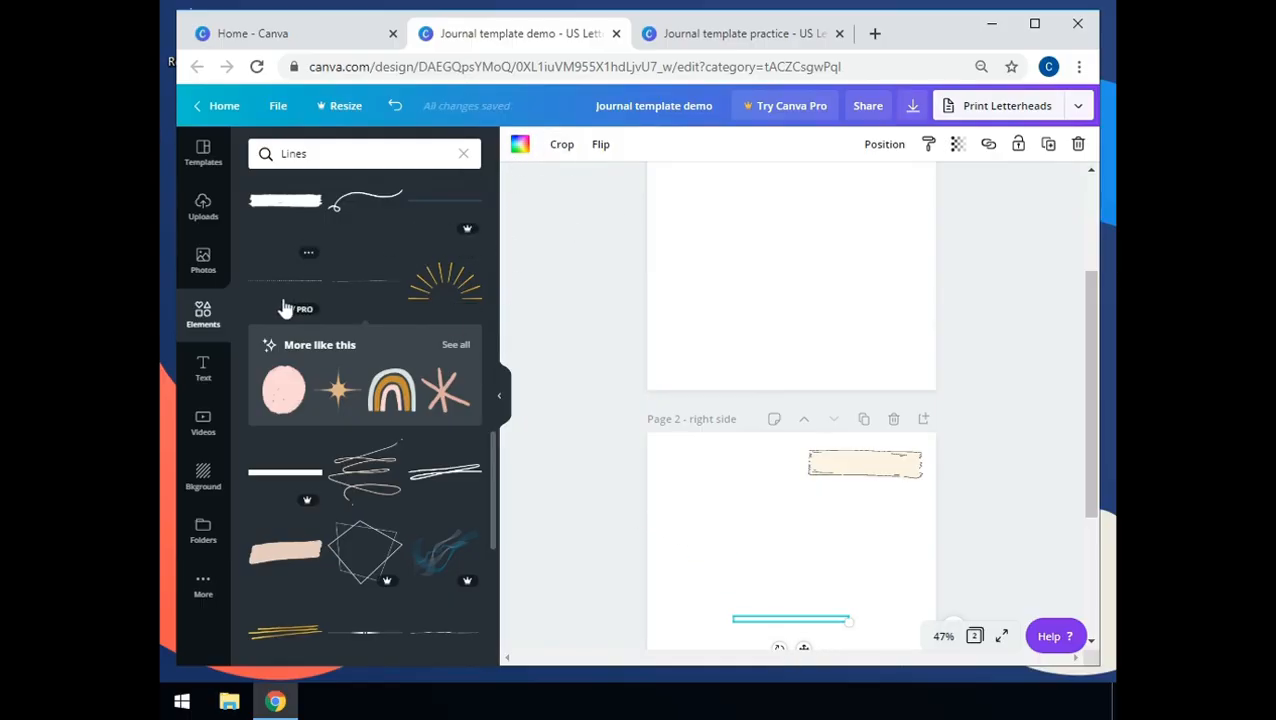
left_click(521, 148)
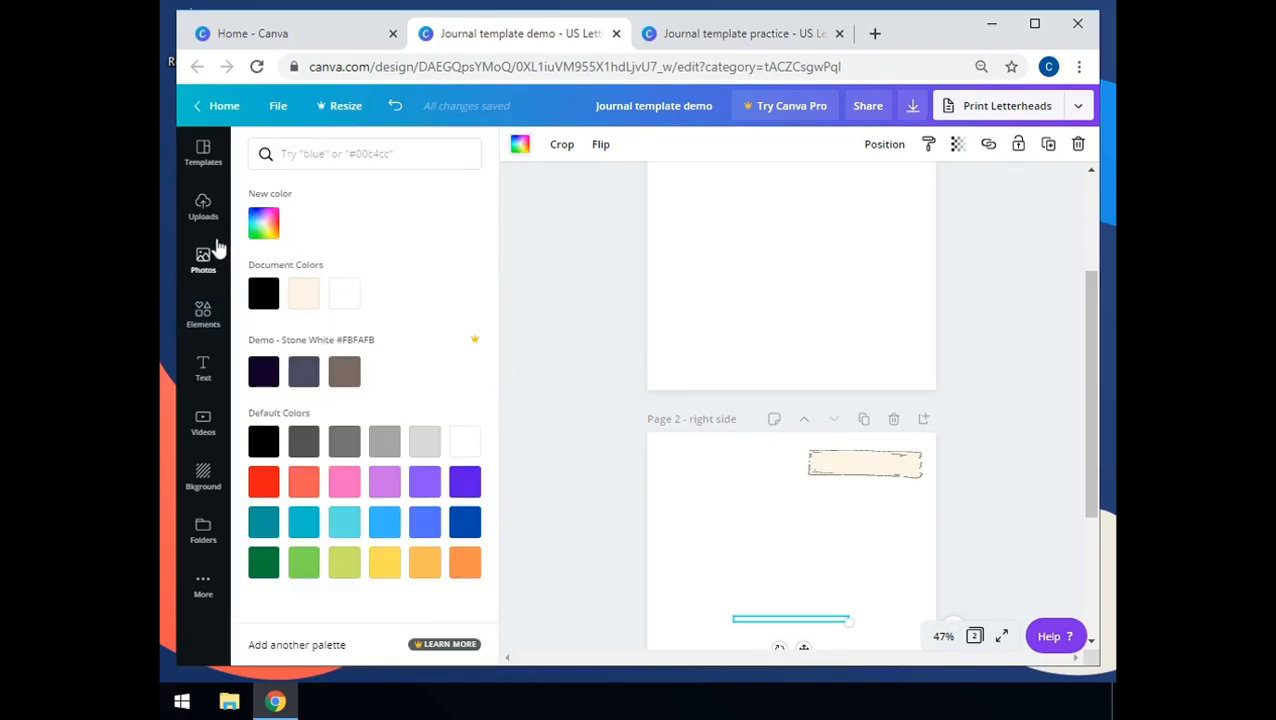
left_click(266, 296)
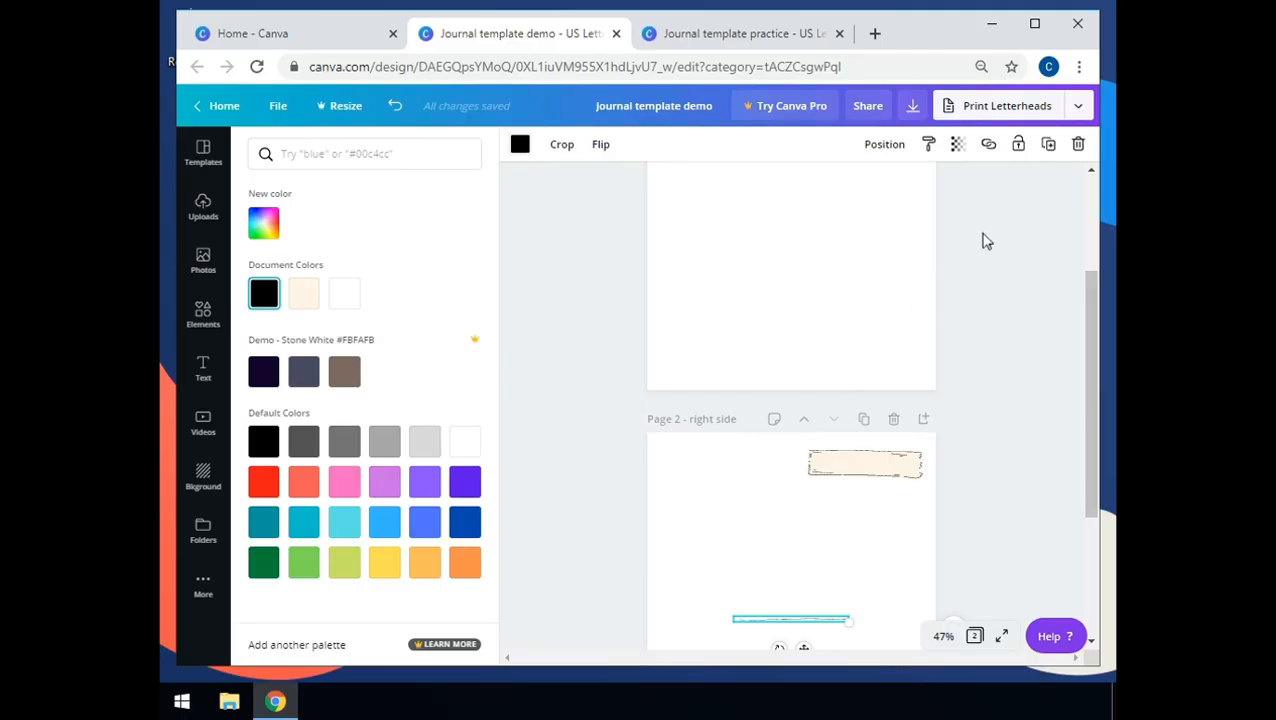
- Duplicate the black line, place the copy beneath the page 2 banner and stretch it across the page width
left_click(1049, 150)
left_click_drag(785, 627, 709, 492)
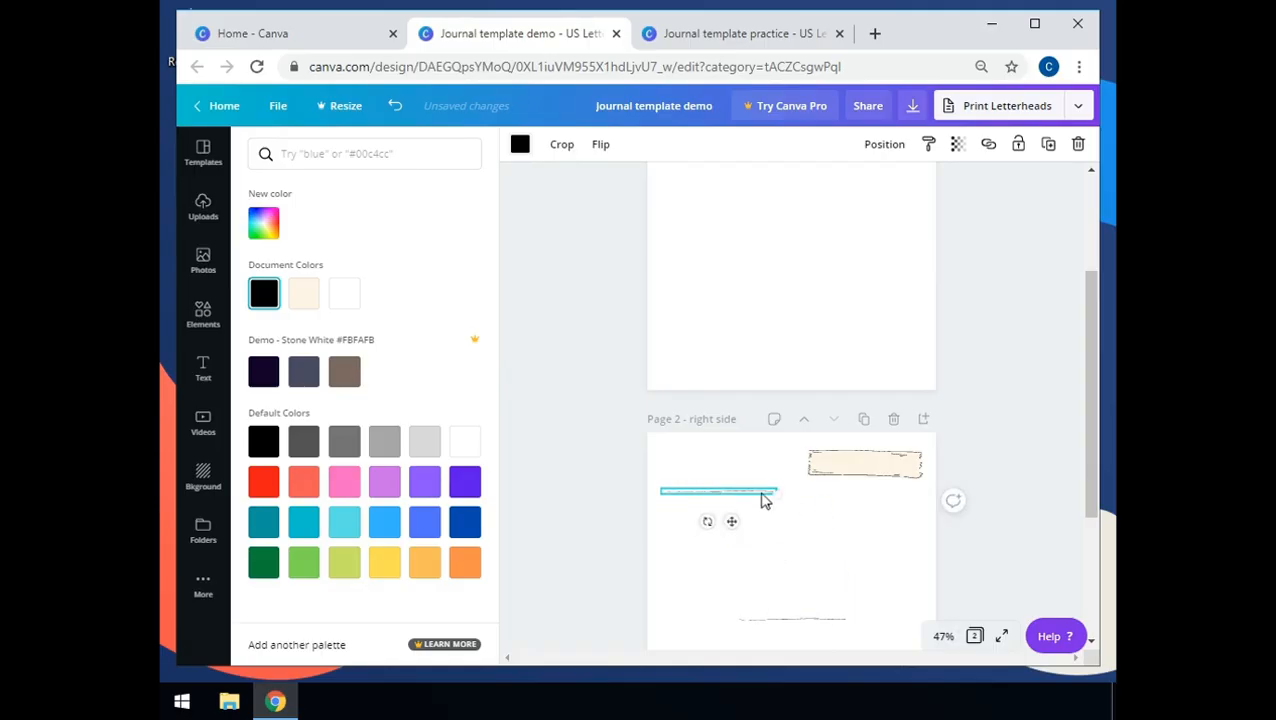
left_click_drag(842, 504, 924, 495)
- Move the remaining short black line beneath the page 1 banner and stretch it across the page width
left_click_drag(773, 632, 738, 288)
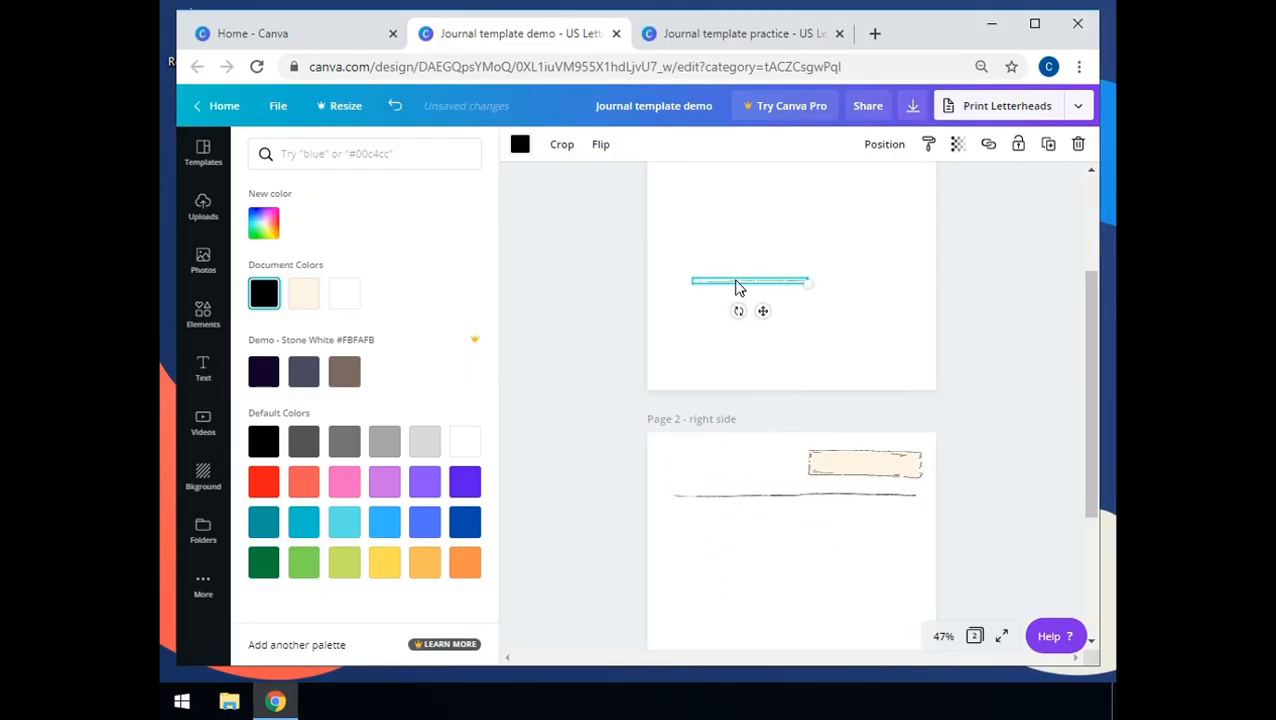
scroll(738, 288, "up", 2)
left_click_drag(762, 499, 927, 271)
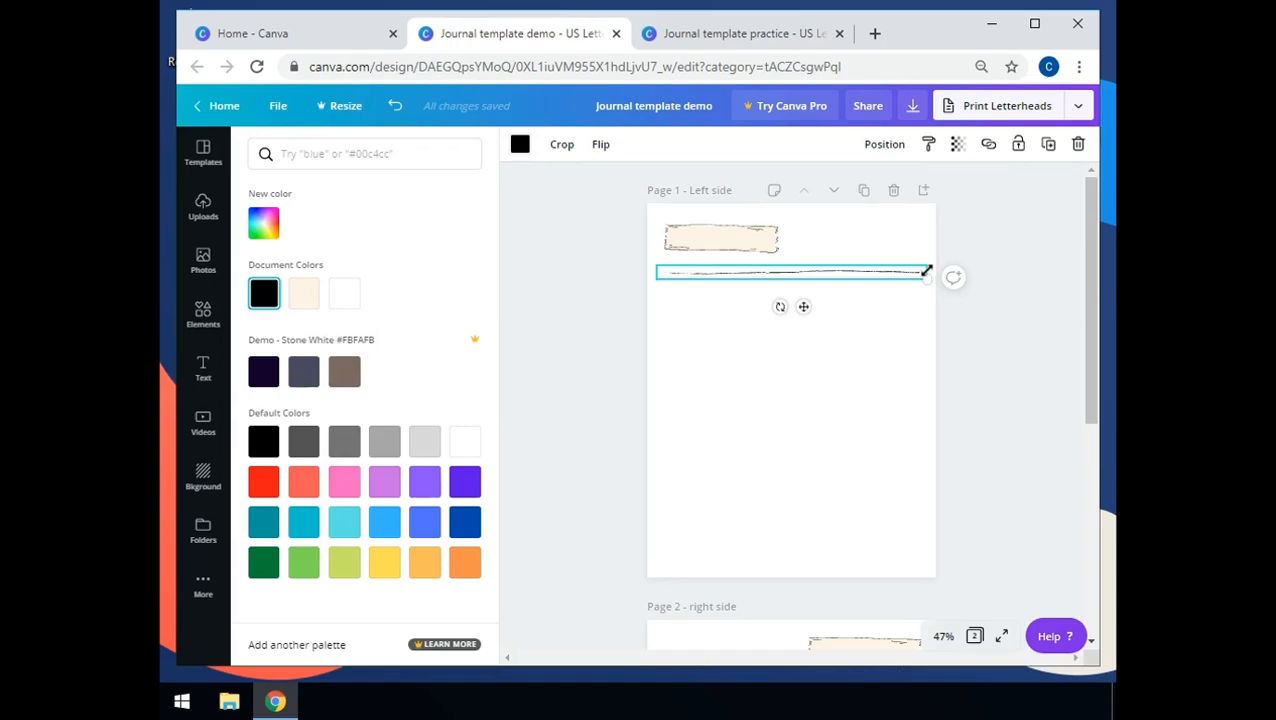
- Search the elements for "frame with solid line" and add the rectangular outline frame to page 1
left_click(204, 318)
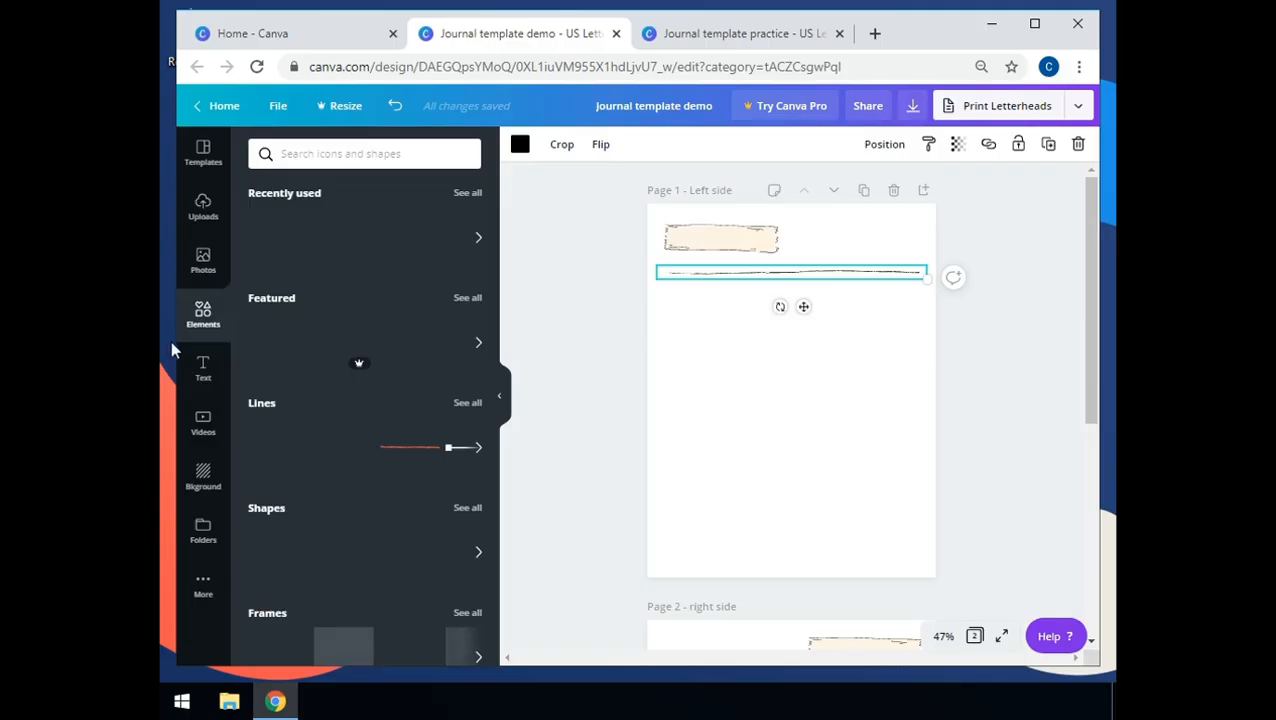
left_click(298, 158)
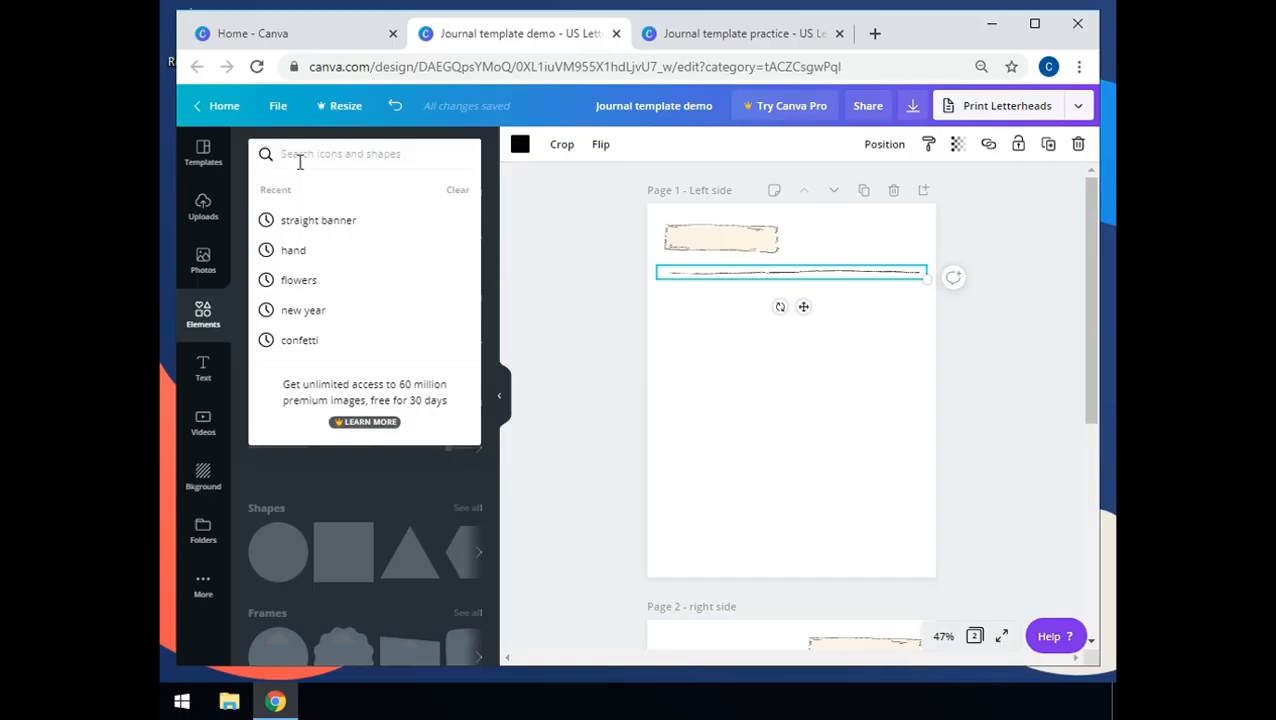
type("frame with solid lin")
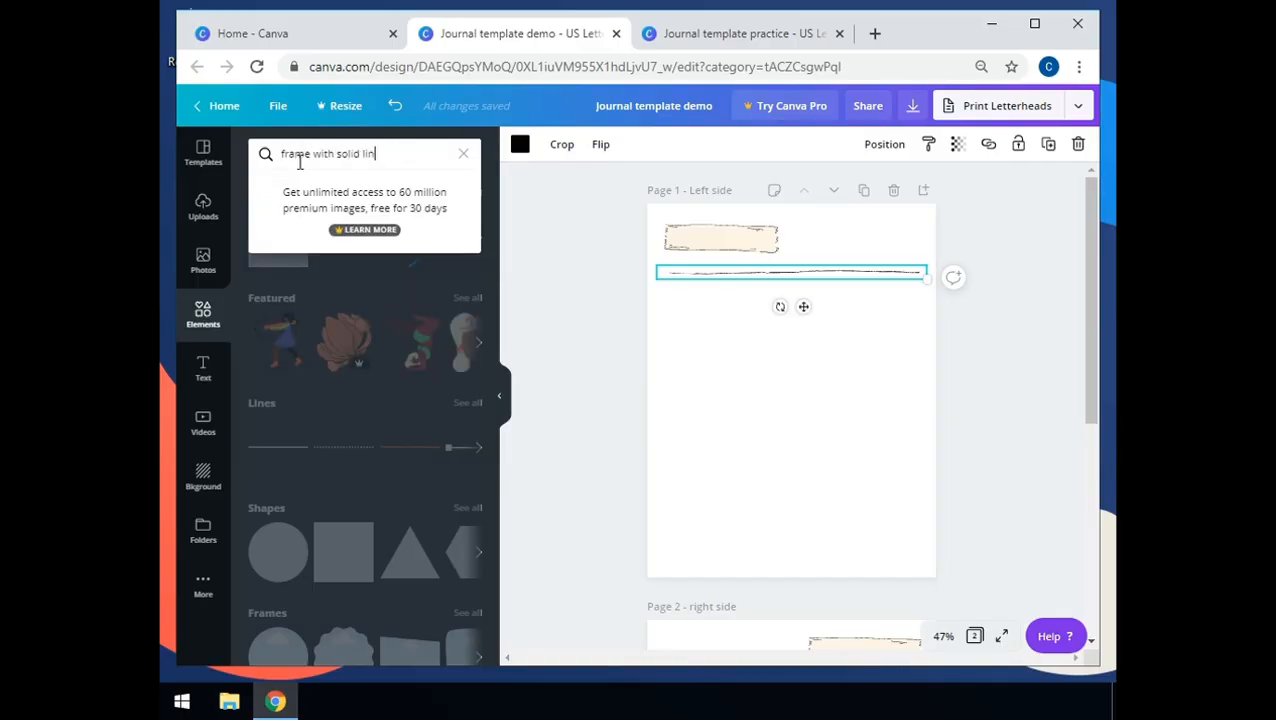
type("e")
key("Return")
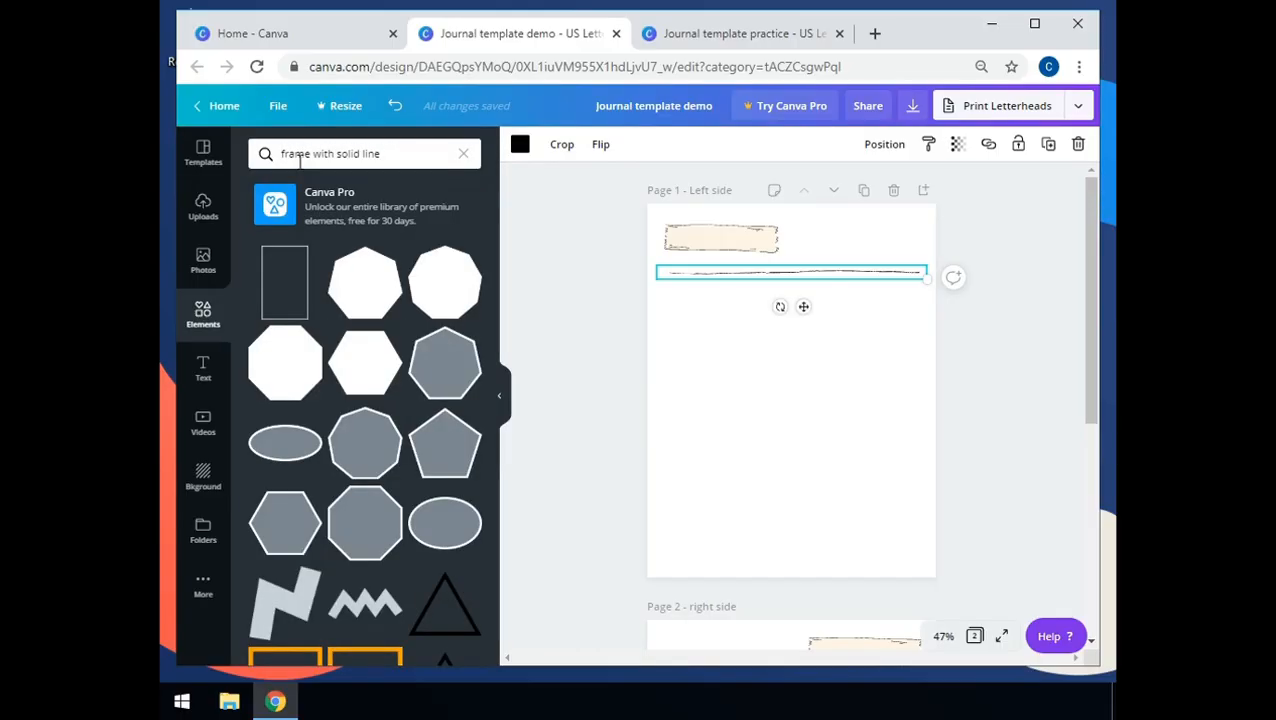
left_click(287, 263)
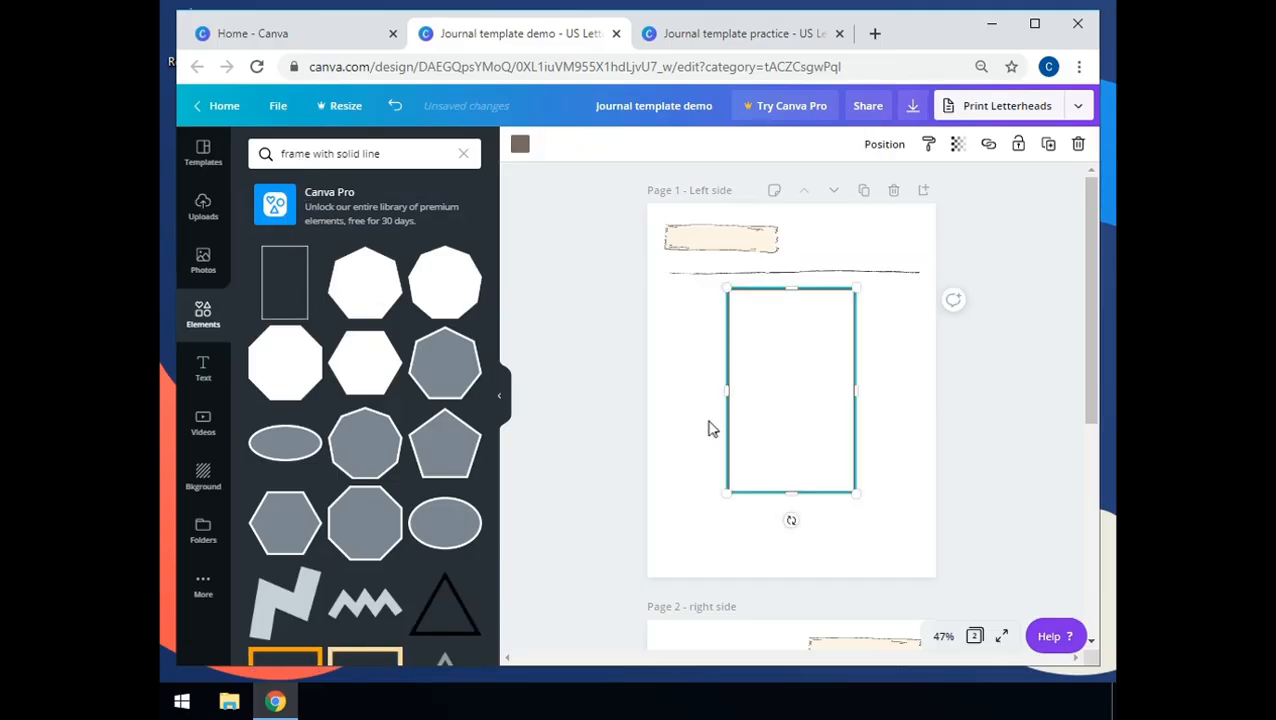
- Colour the rectangular frame black, shrink it and place it beneath the left end of the hand-drawn line
left_click(520, 144)
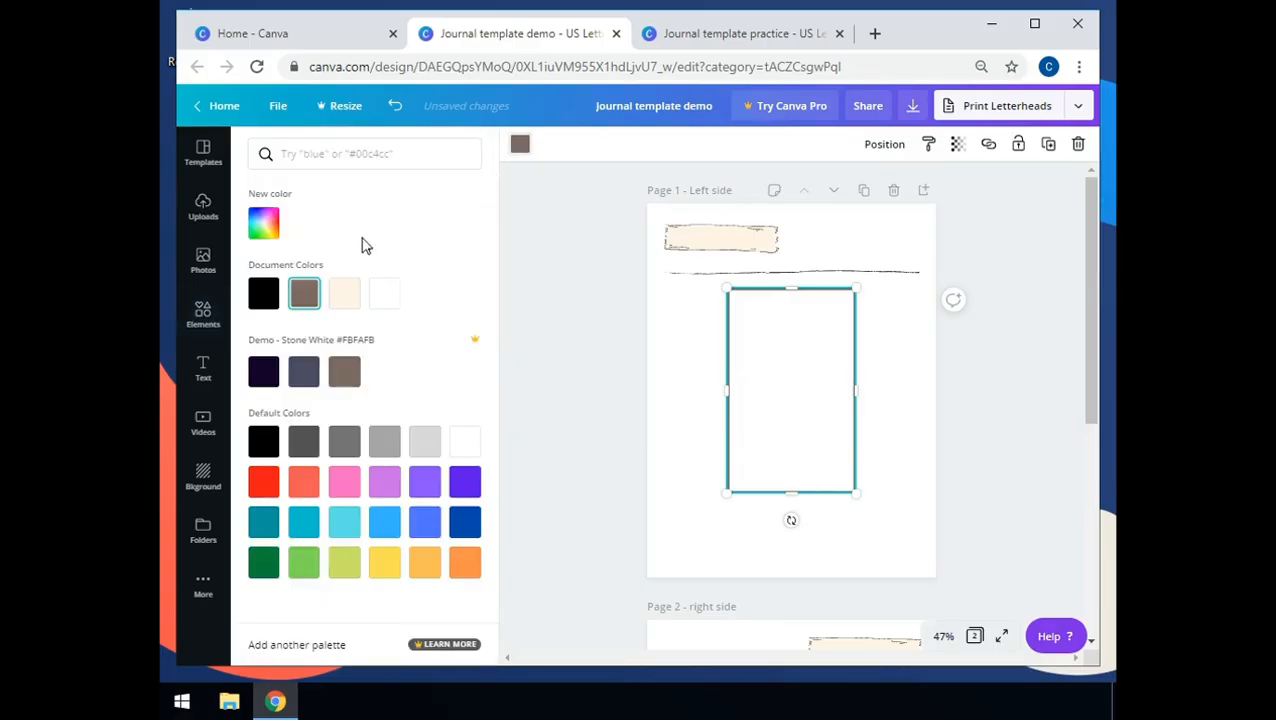
left_click(265, 296)
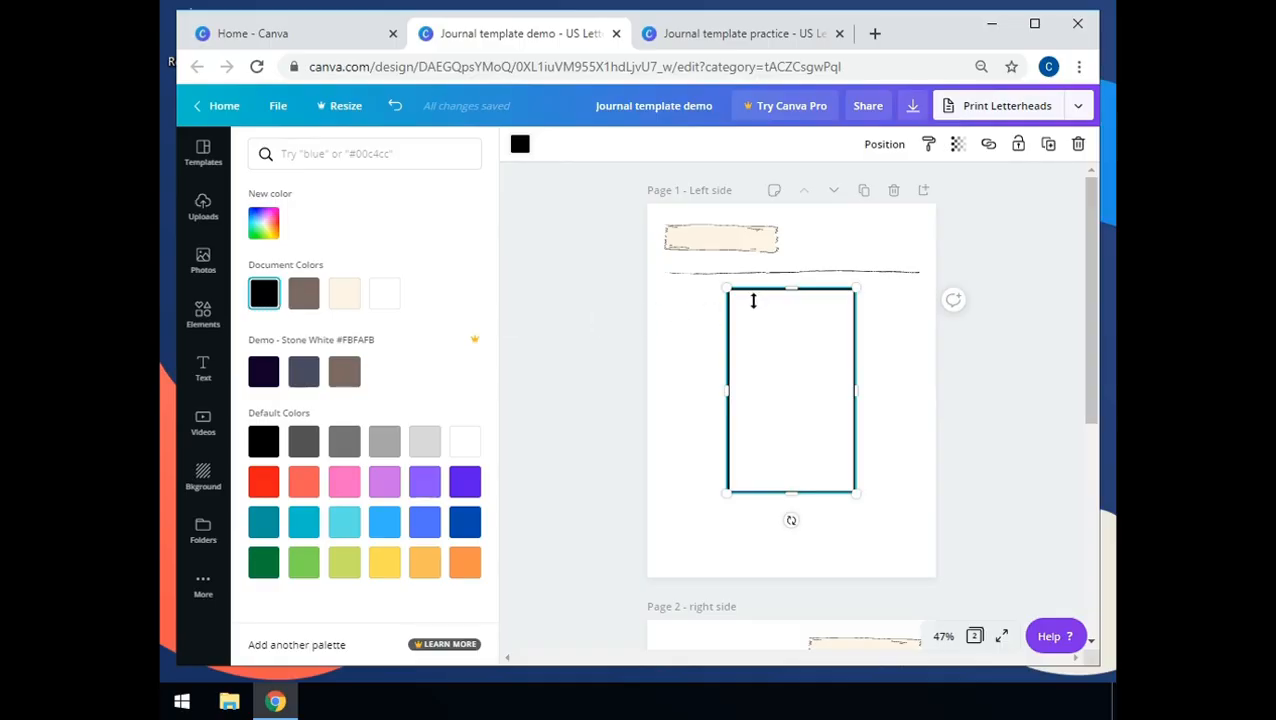
left_click_drag(845, 480, 790, 432)
left_click_drag(764, 364, 702, 361)
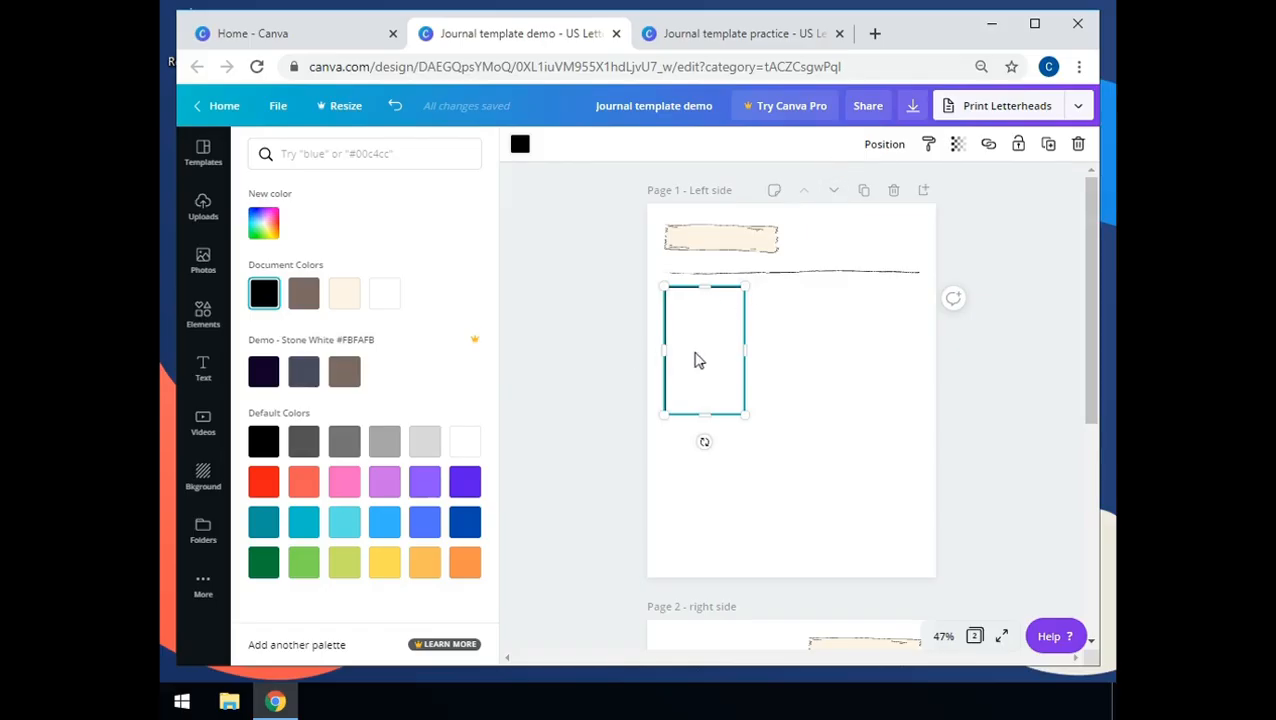
- Duplicate the black frame twice and line the copies up beside it as an evenly spaced row of three
left_click(1048, 146)
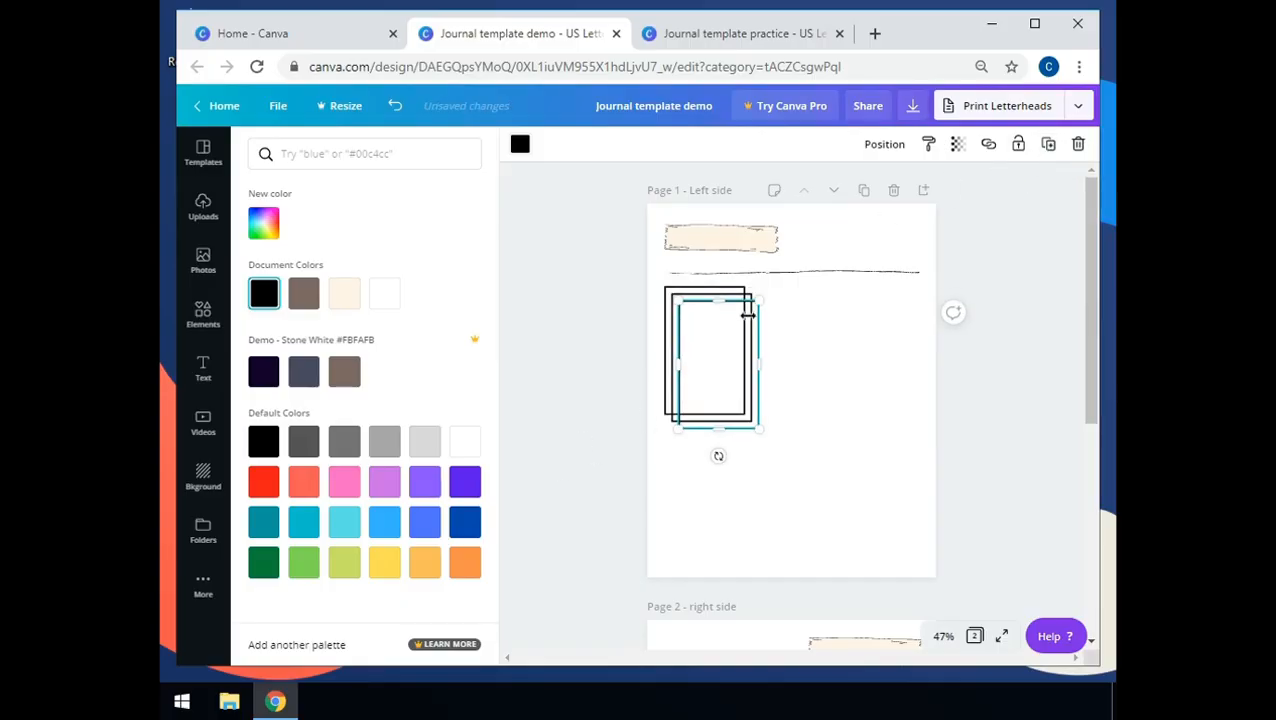
left_click_drag(755, 339, 801, 327)
left_click_drag(721, 342, 882, 334)
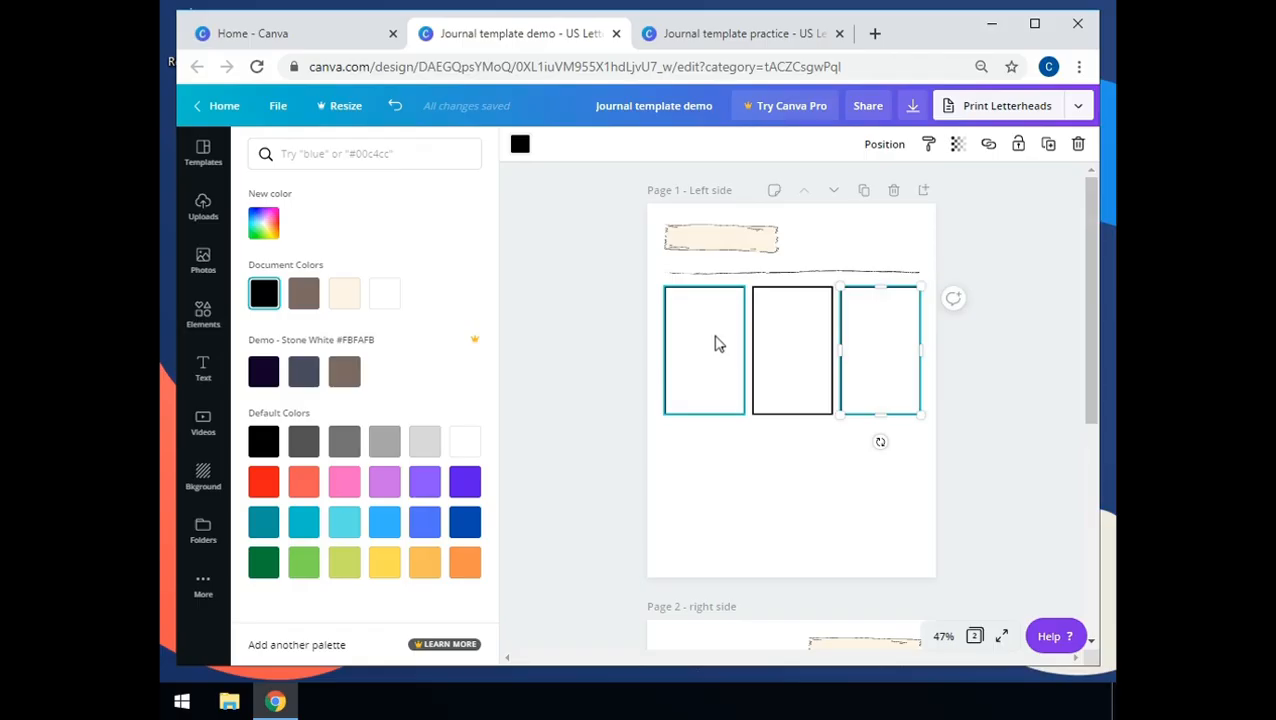
- Shift the three frames slightly down the page, keeping them aligned, to leave a gap beneath the hand-drawn line
left_click_drag(713, 346, 710, 352)
left_click_drag(789, 345, 786, 347)
left_click_drag(676, 359, 677, 370)
left_click_drag(783, 344, 783, 356)
left_click_drag(866, 339, 862, 350)
- Duplicate the page 1 banner, shrink the copy to fit a frame's width and place it above the first frame
left_click(680, 238)
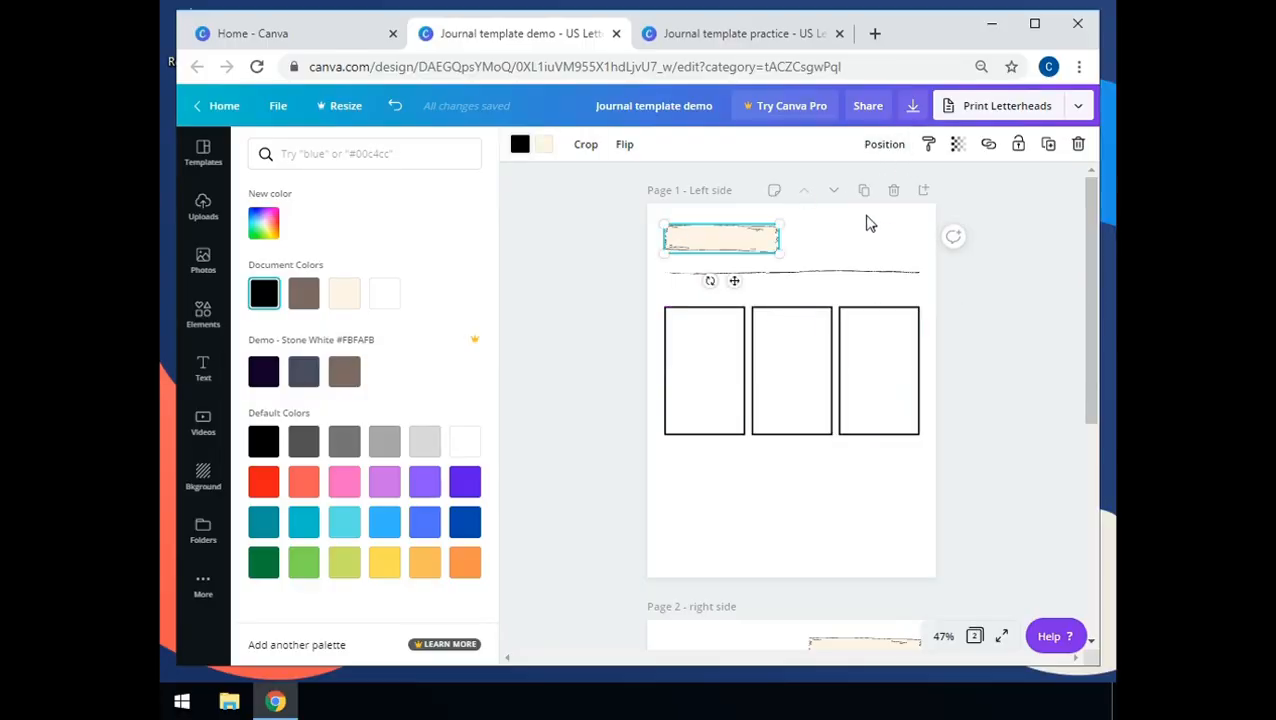
left_click(1048, 144)
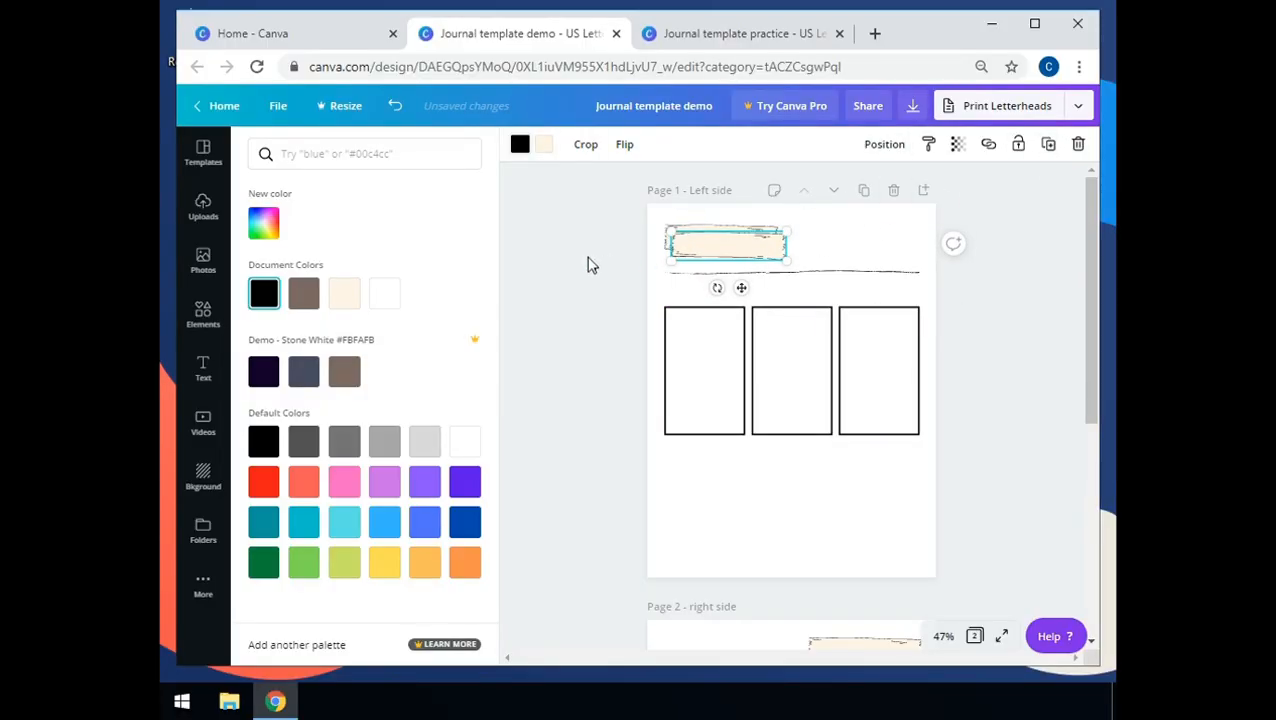
left_click_drag(789, 263, 706, 290)
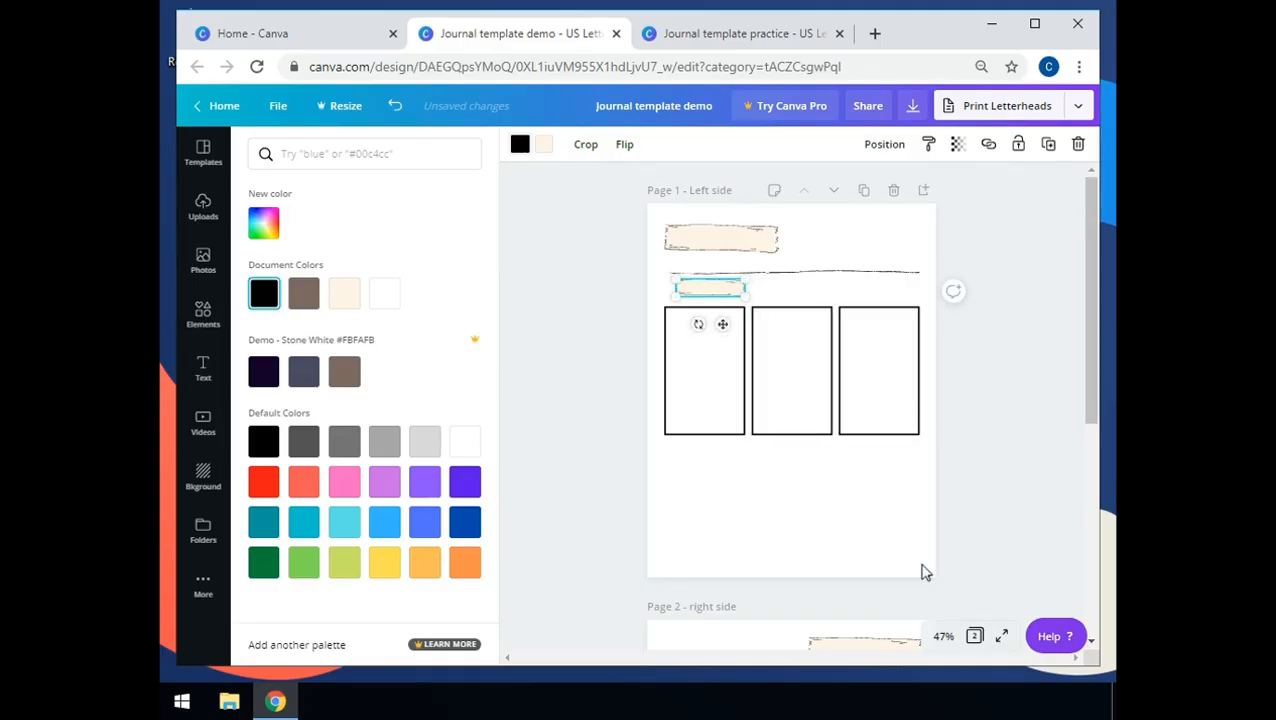
left_click(942, 637)
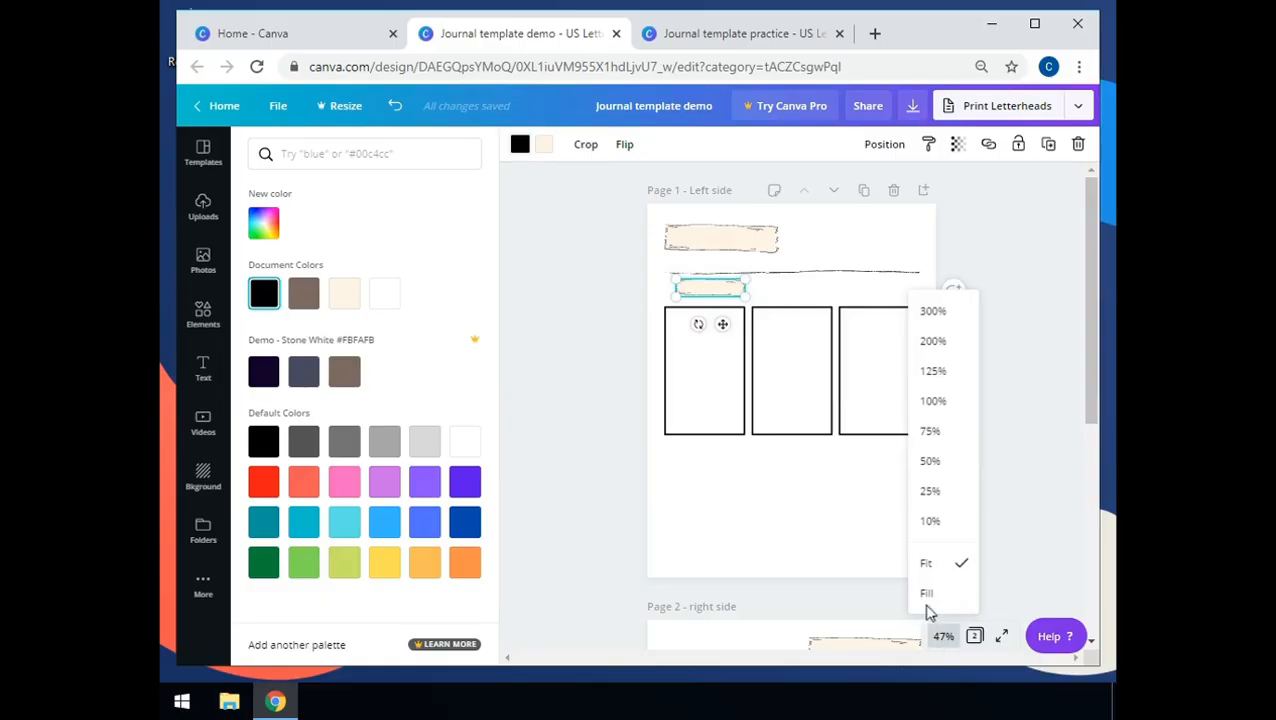
left_click(930, 433)
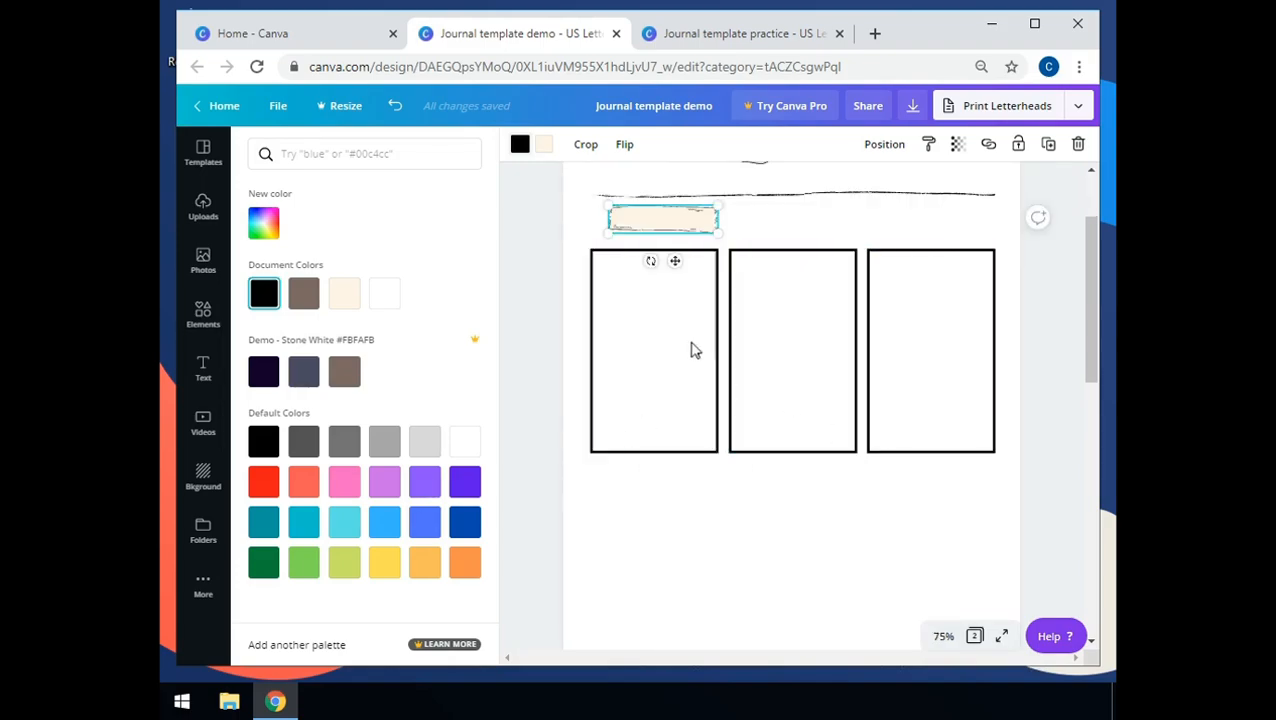
left_click_drag(645, 227, 634, 233)
- Duplicate the small banner twice and place one banner inside the top of each of the three frames
left_click(1048, 144)
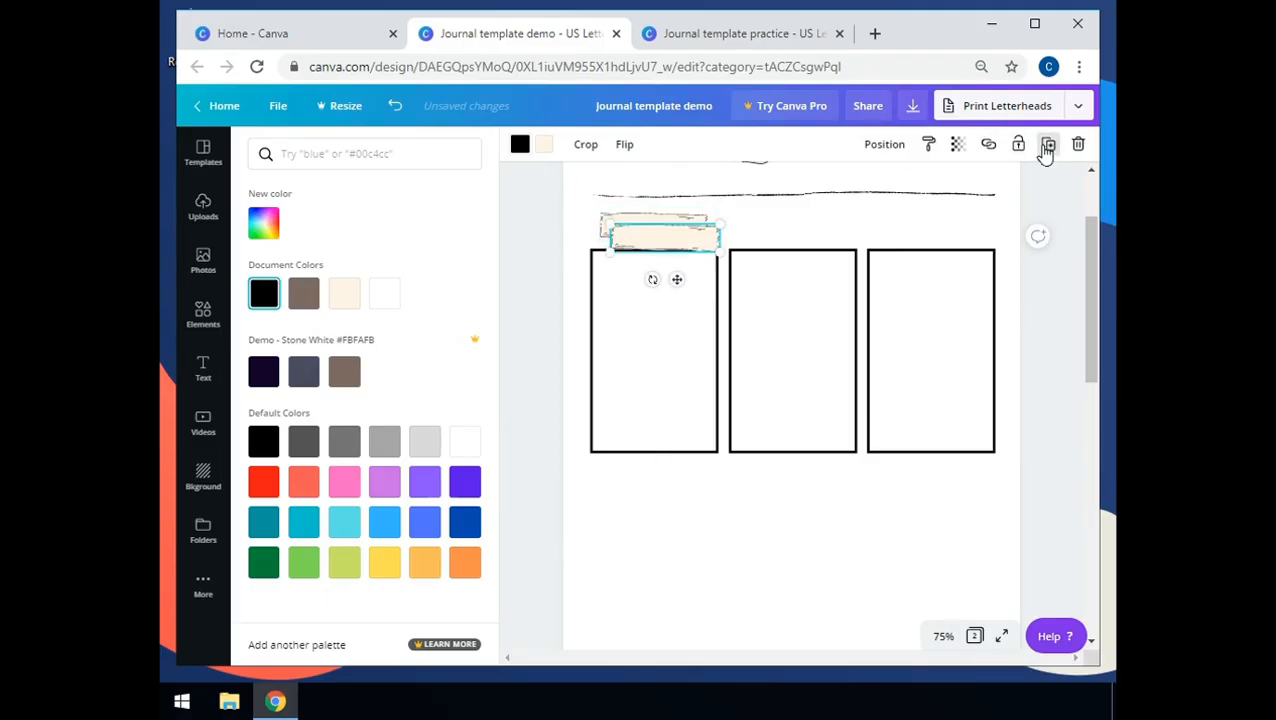
left_click(1048, 144)
left_click_drag(660, 262, 783, 276)
left_click_drag(655, 239, 920, 273)
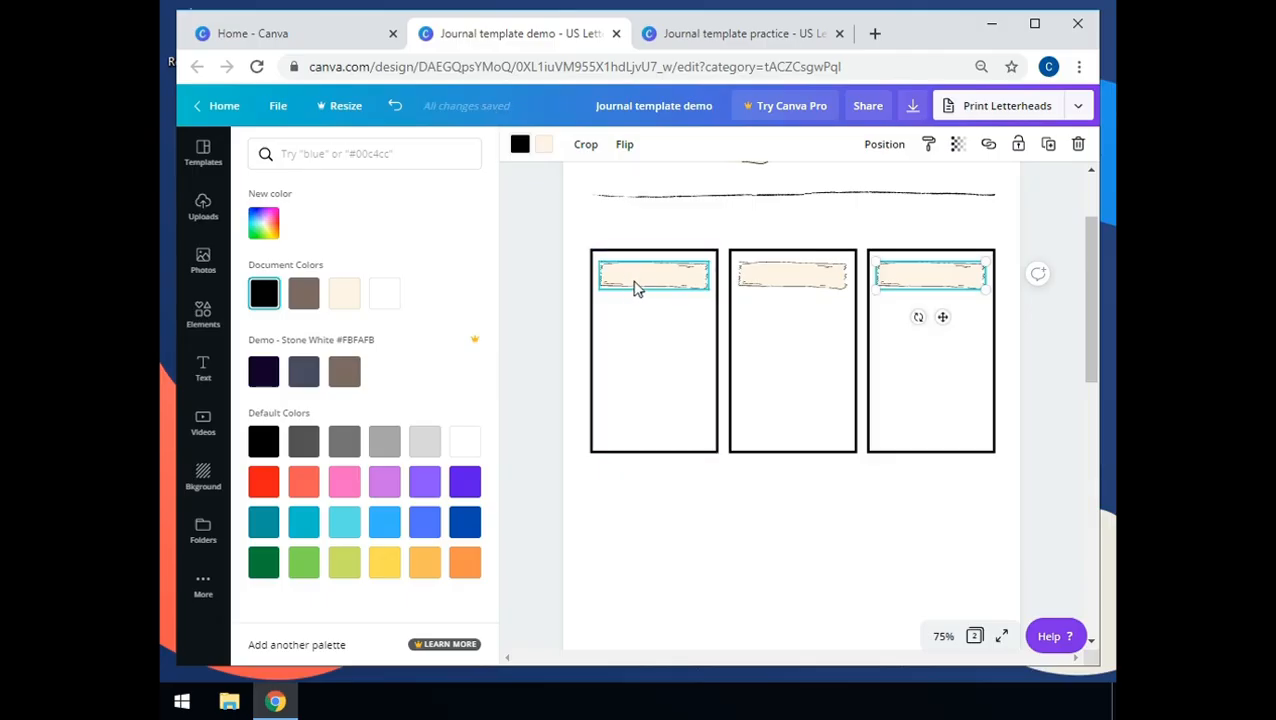
left_click_drag(634, 282, 634, 279)
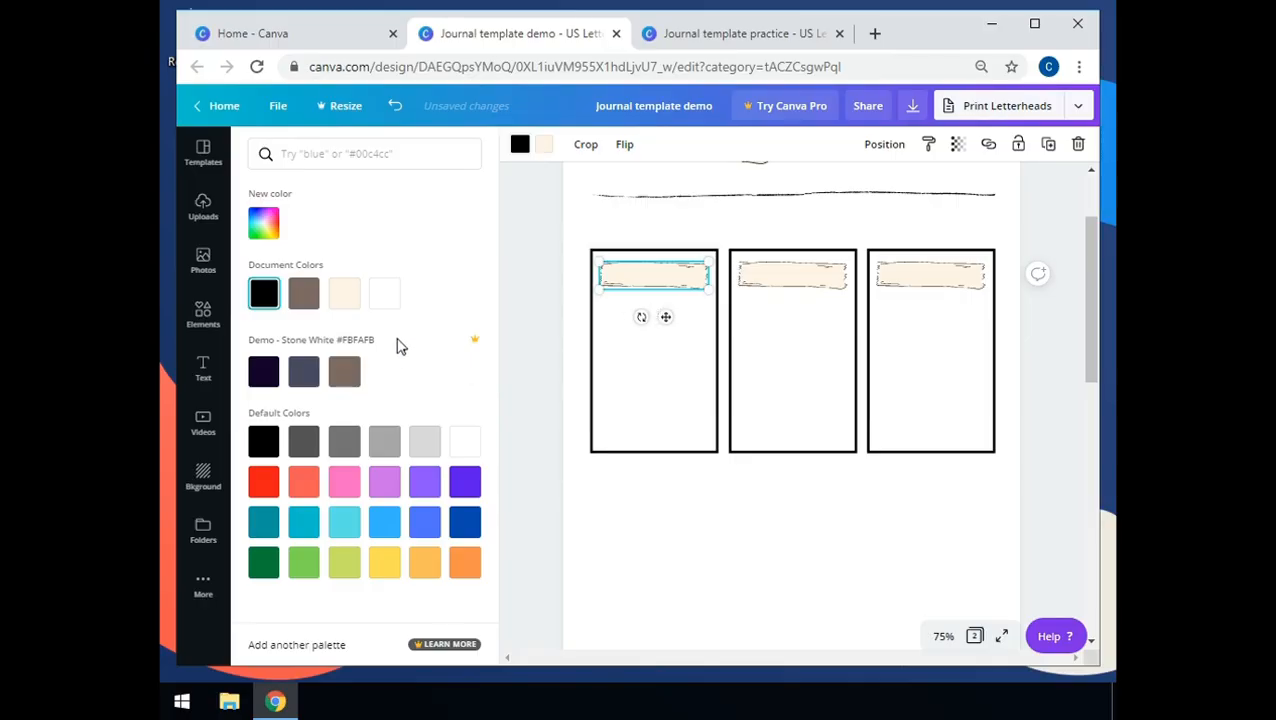
- Add a body text box reading "monday" to page 1
left_click(205, 364)
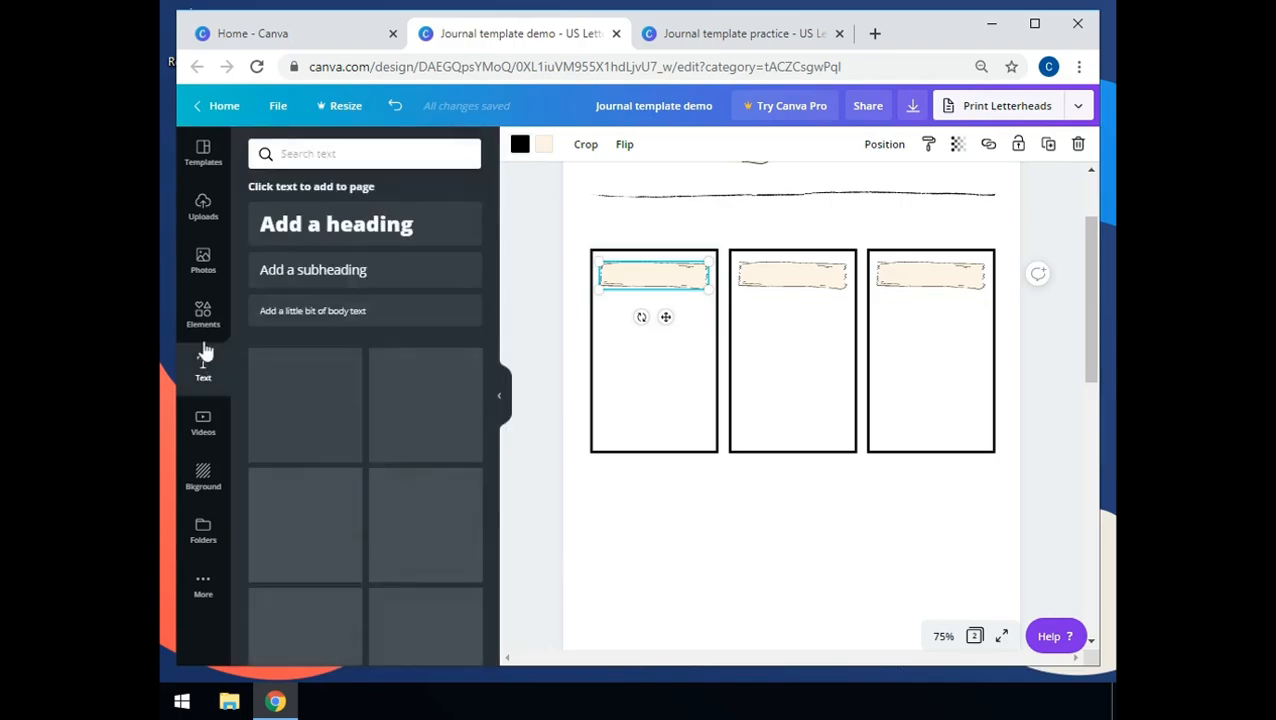
left_click(314, 311)
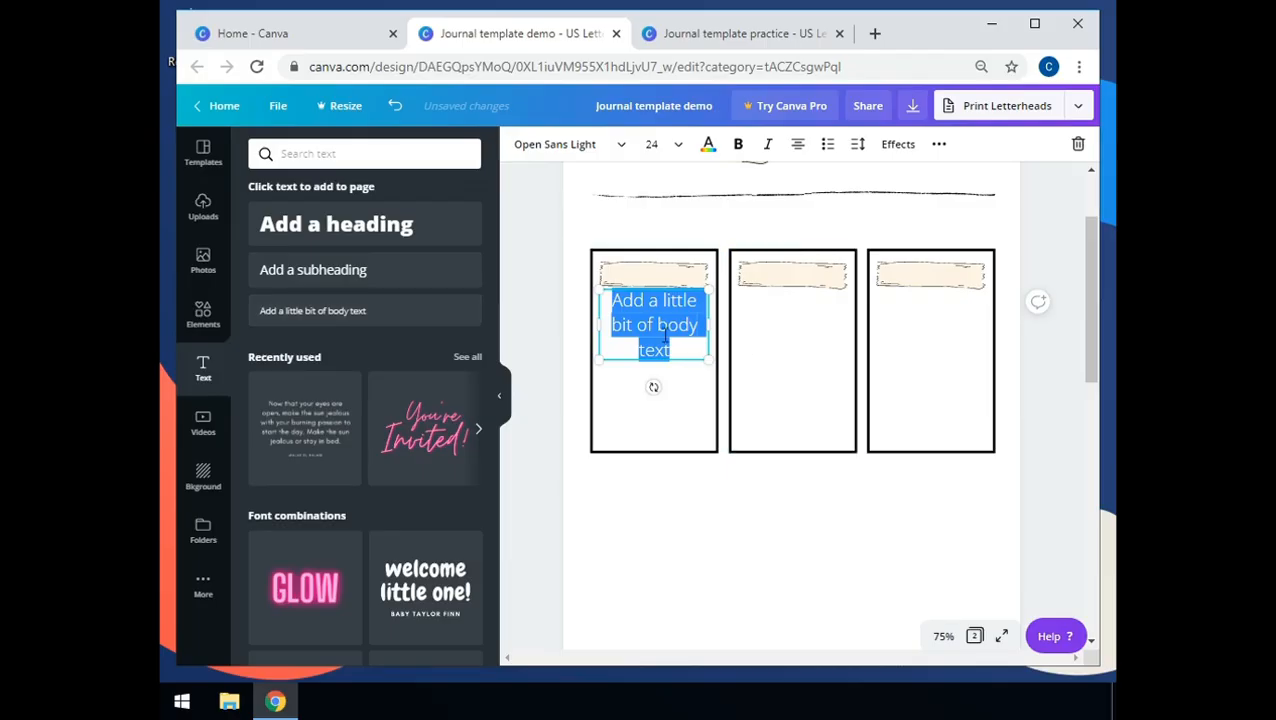
type("monday")
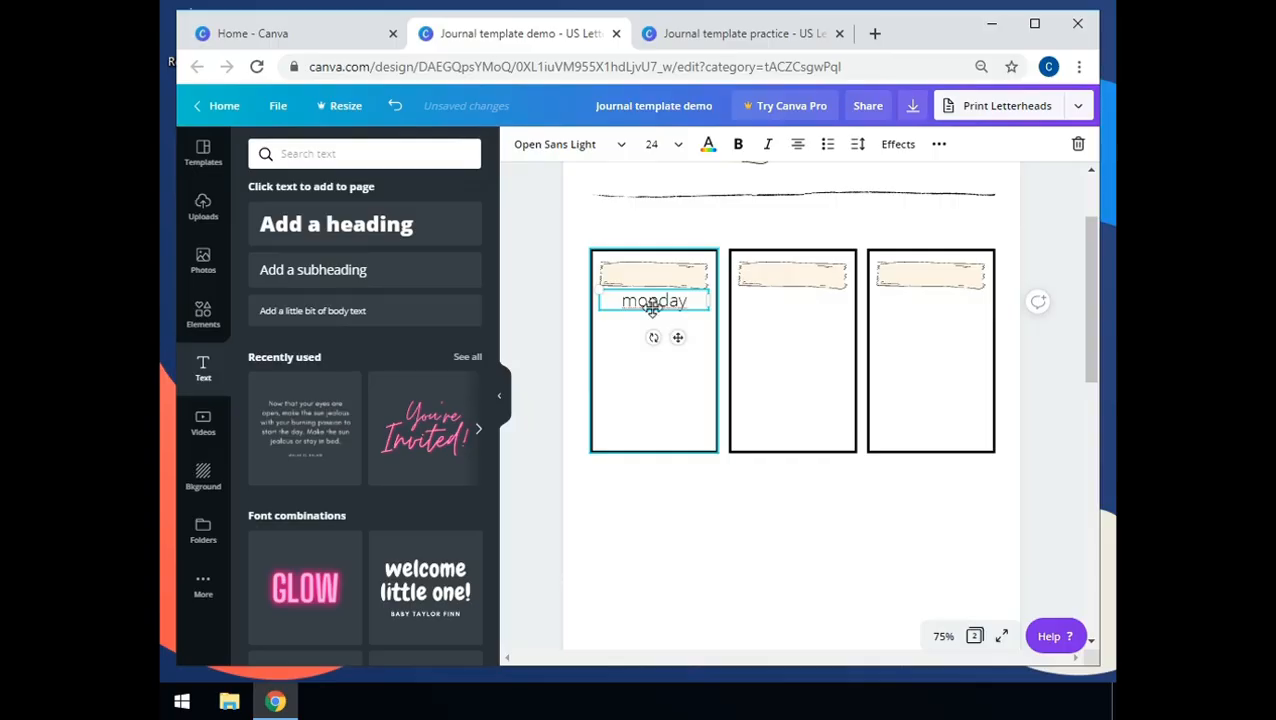
- Set the "monday" text in the Bakerie Thin font and move it onto the banner in the first frame
double_click(646, 300)
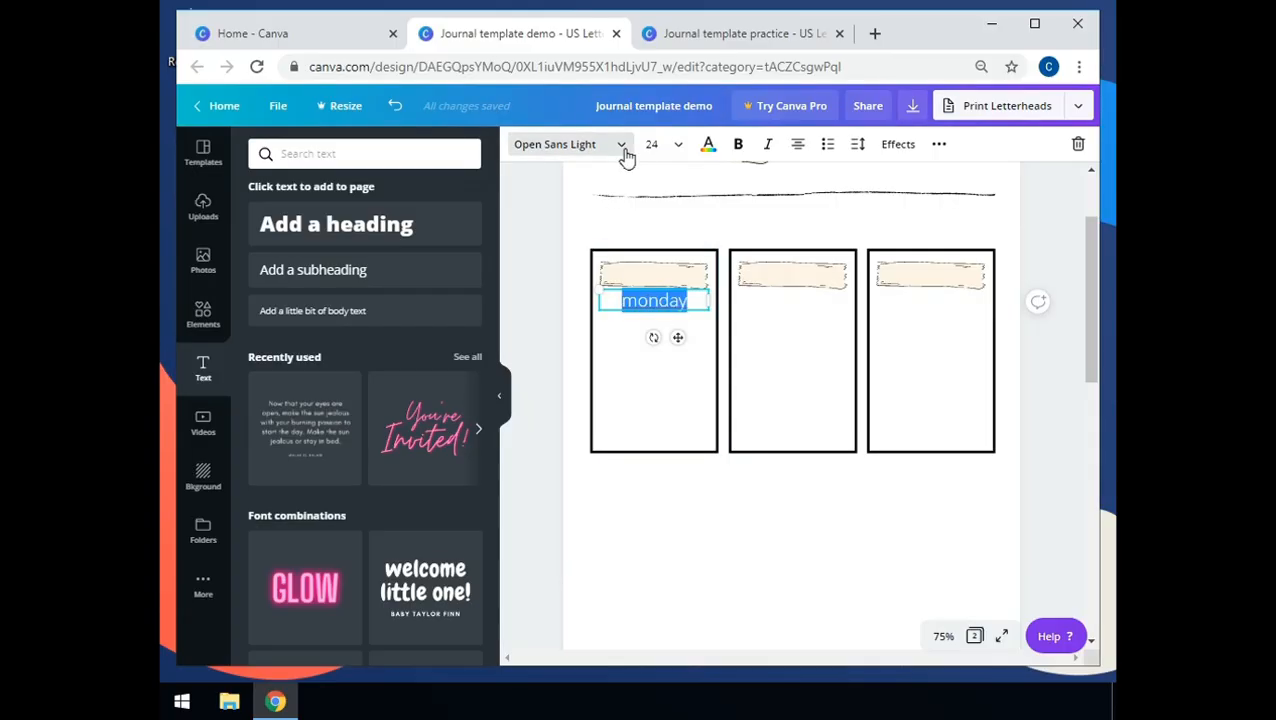
left_click(621, 148)
left_click(325, 143)
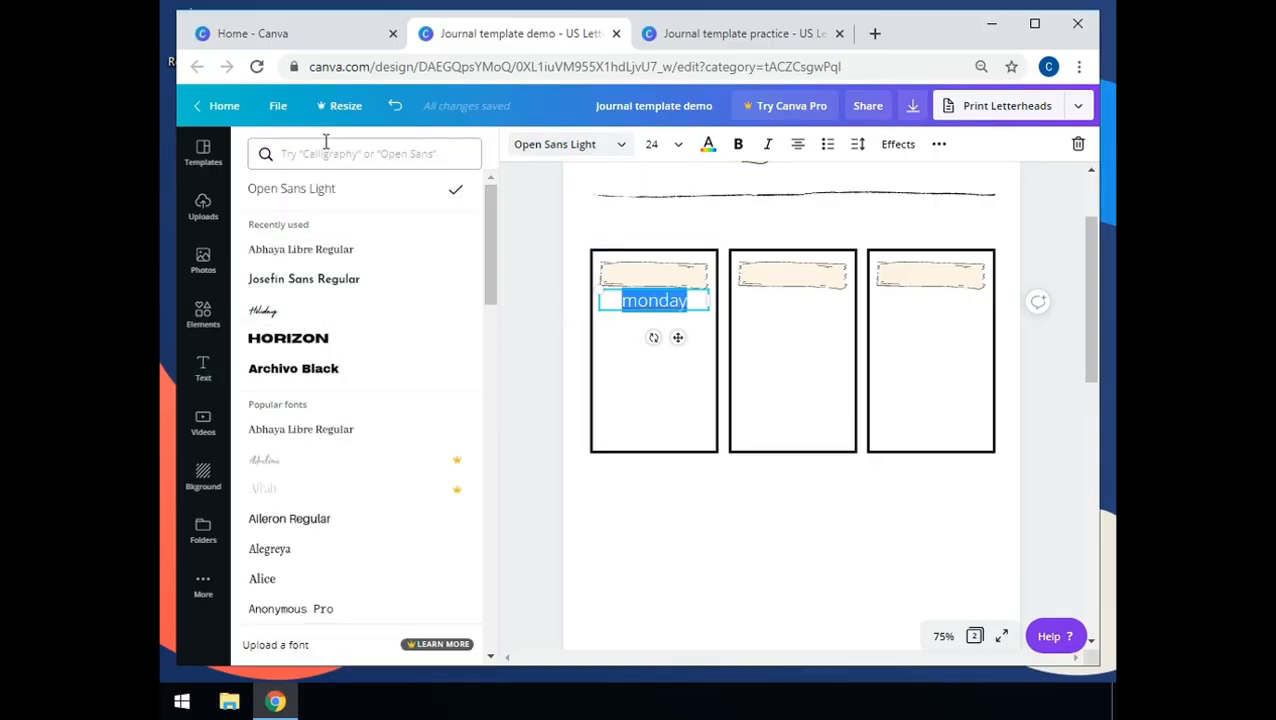
type("jba")
key("BackSpace")
key("BackSpace")
key("BackSpace")
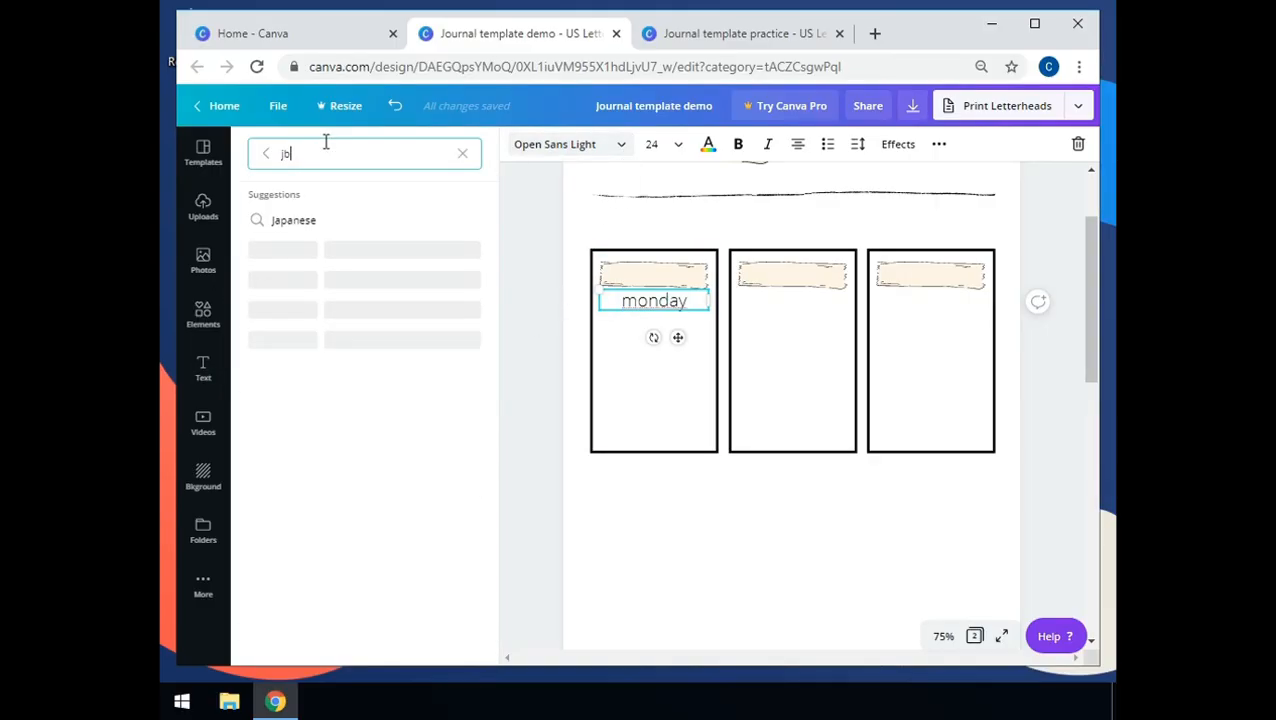
type("bakeri")
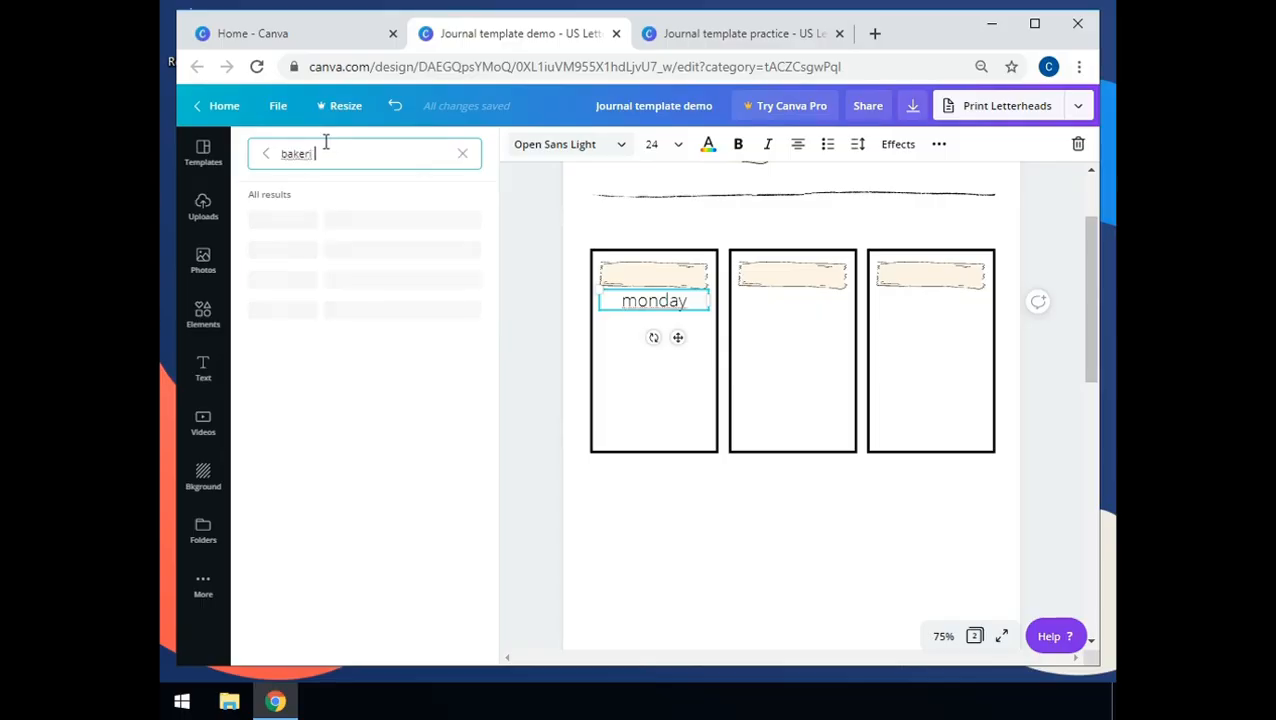
type("e thin")
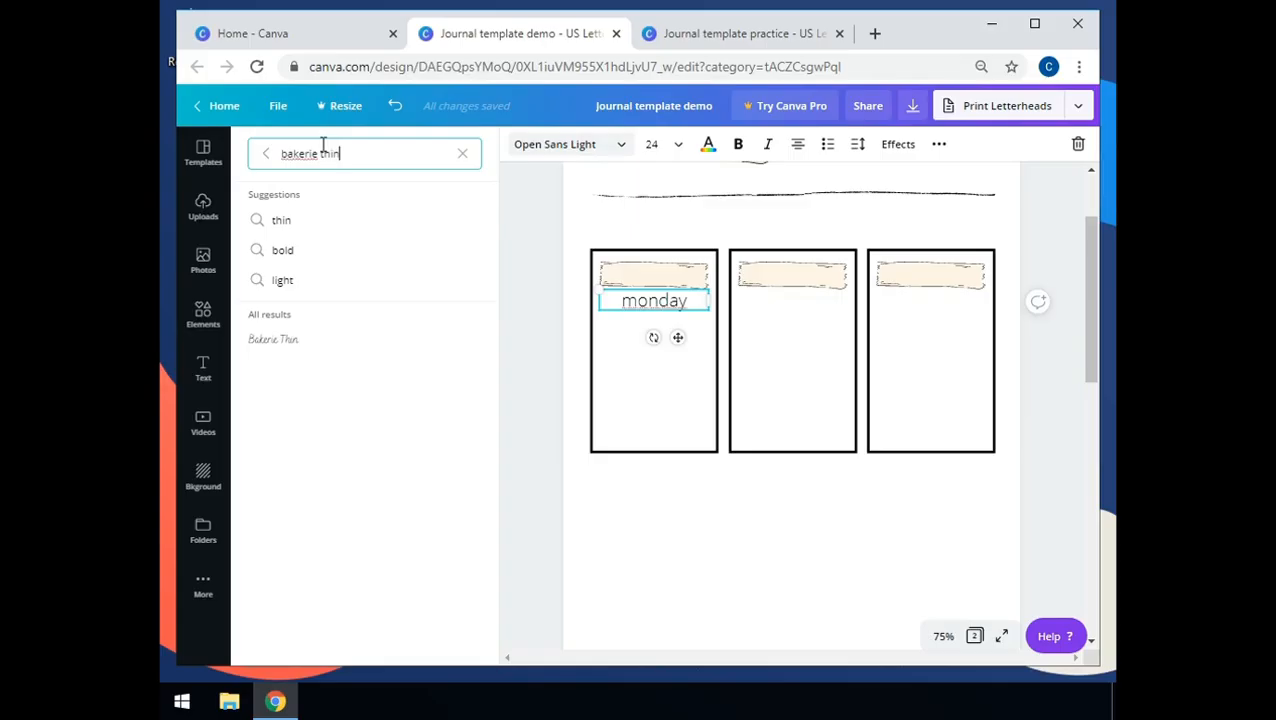
left_click(275, 345)
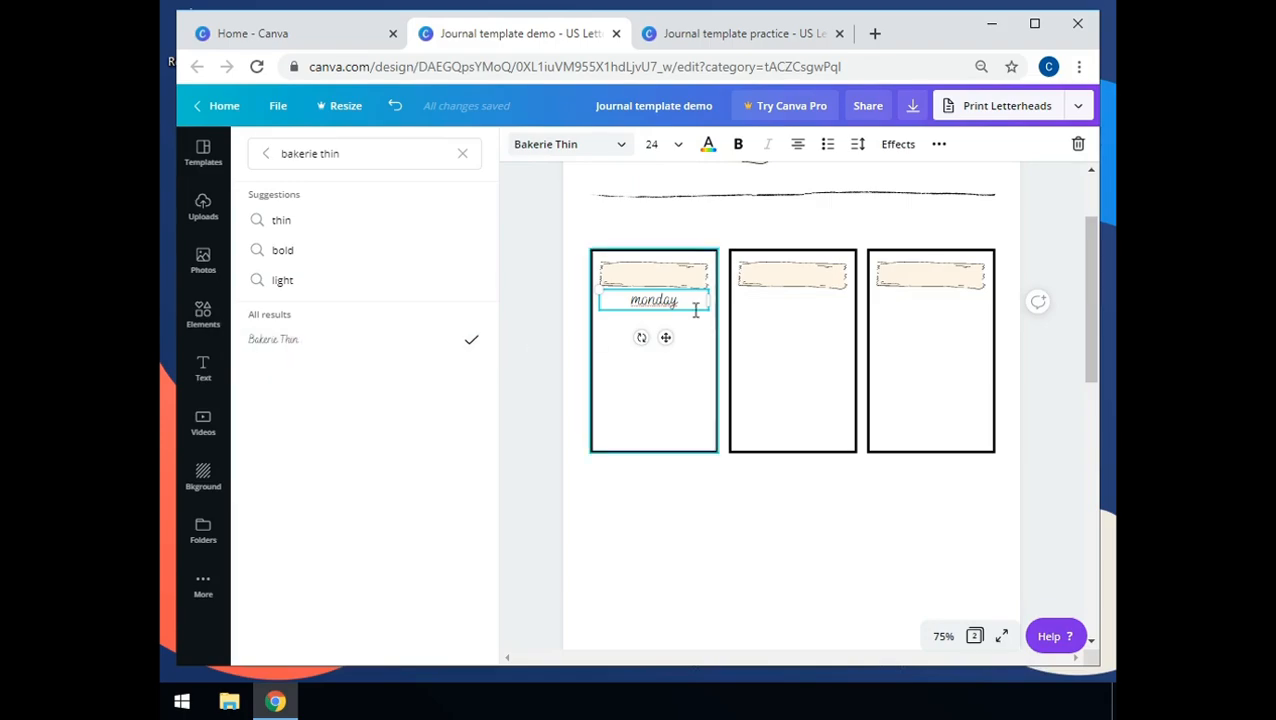
left_click_drag(665, 337, 661, 307)
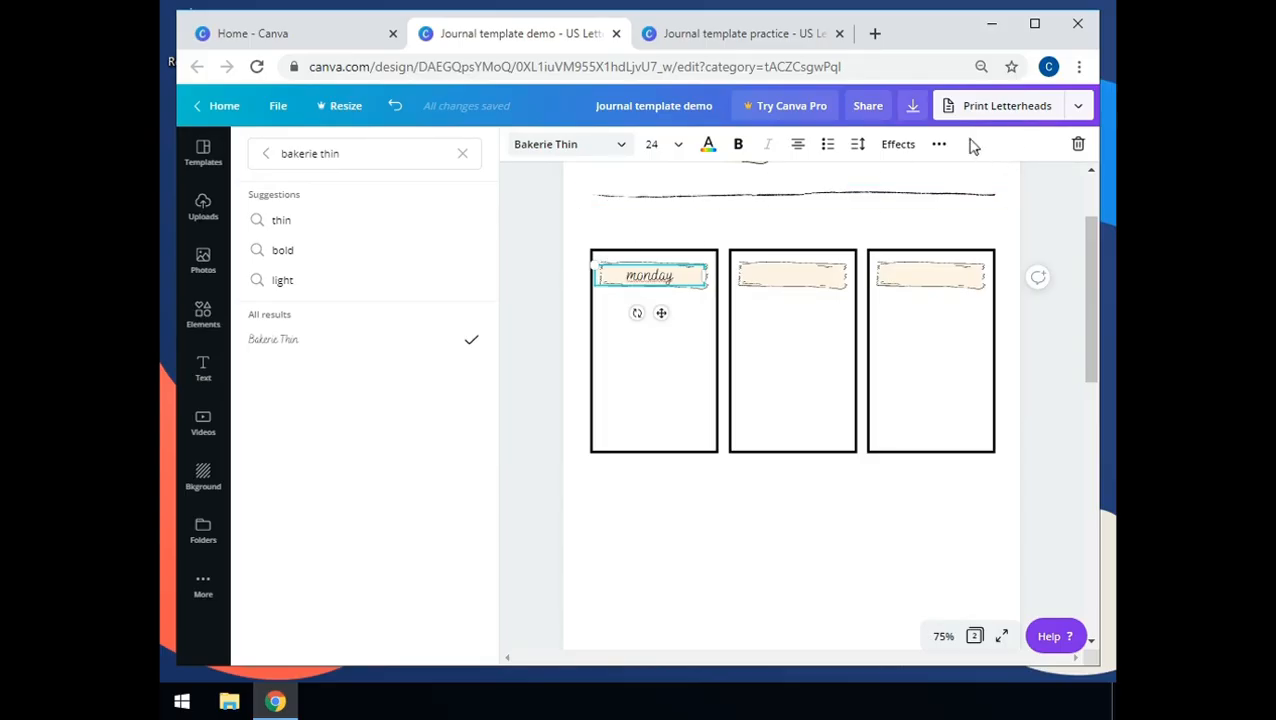
- Duplicate the "monday" label four times and place copies on the banners of the second and third frames
left_click(939, 144)
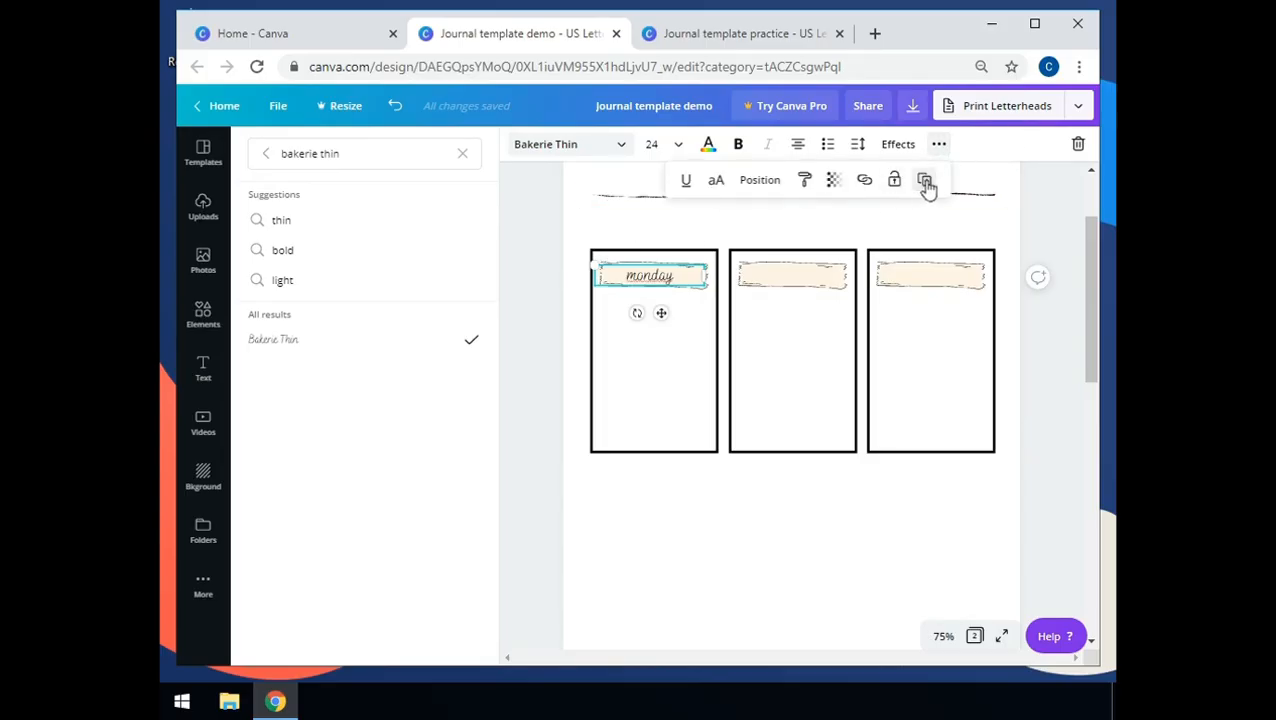
left_click(925, 181)
left_click(925, 181)
left_click(925, 181)
left_click(925, 181)
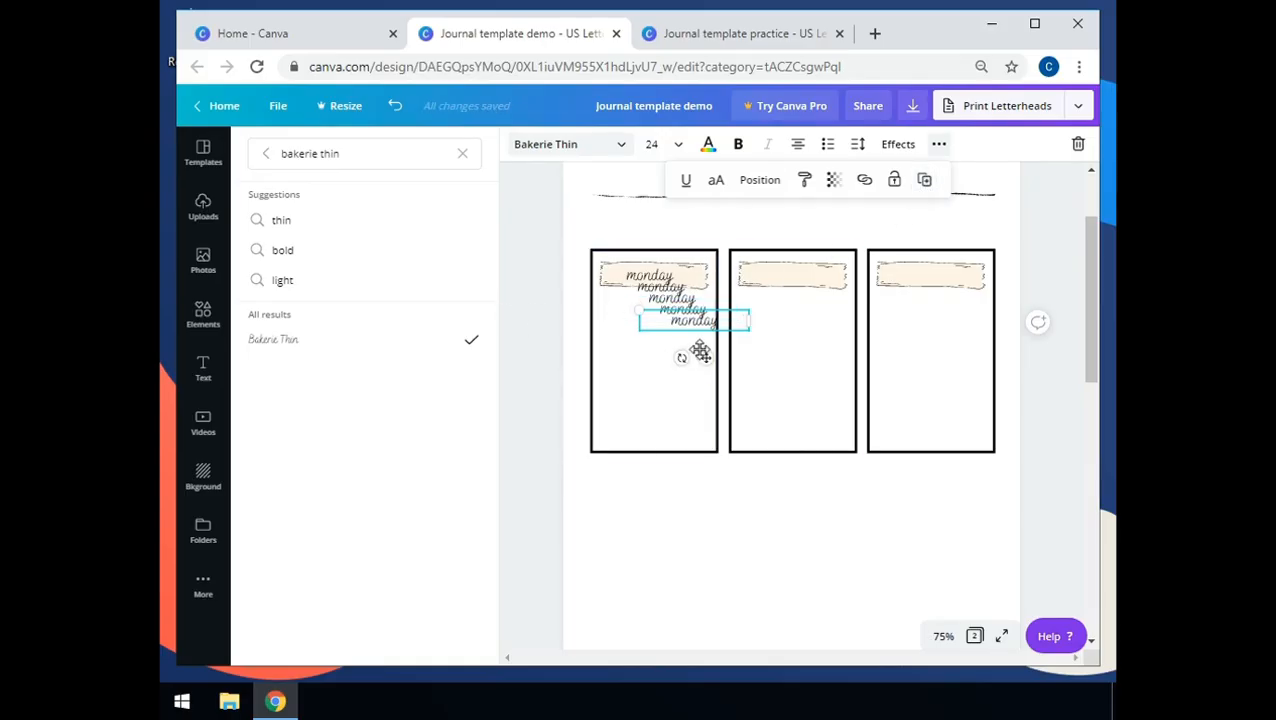
left_click_drag(705, 357, 797, 311)
left_click(670, 316)
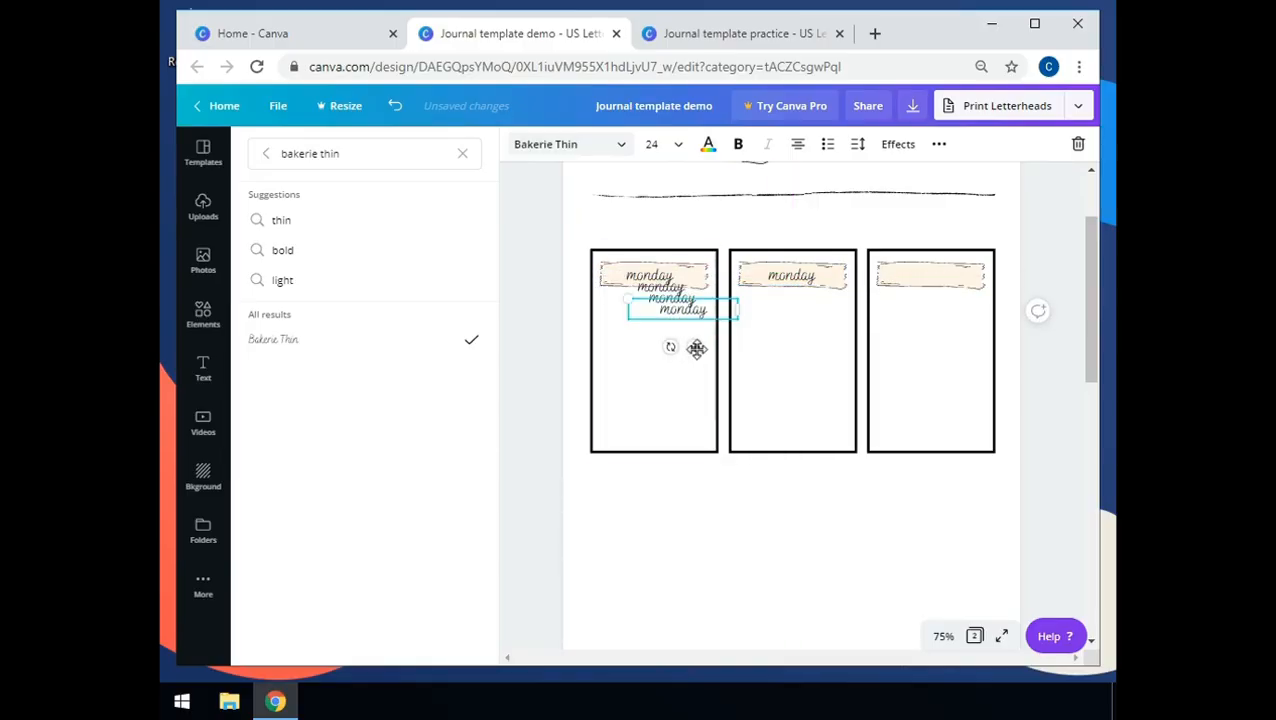
left_click_drag(697, 345, 938, 317)
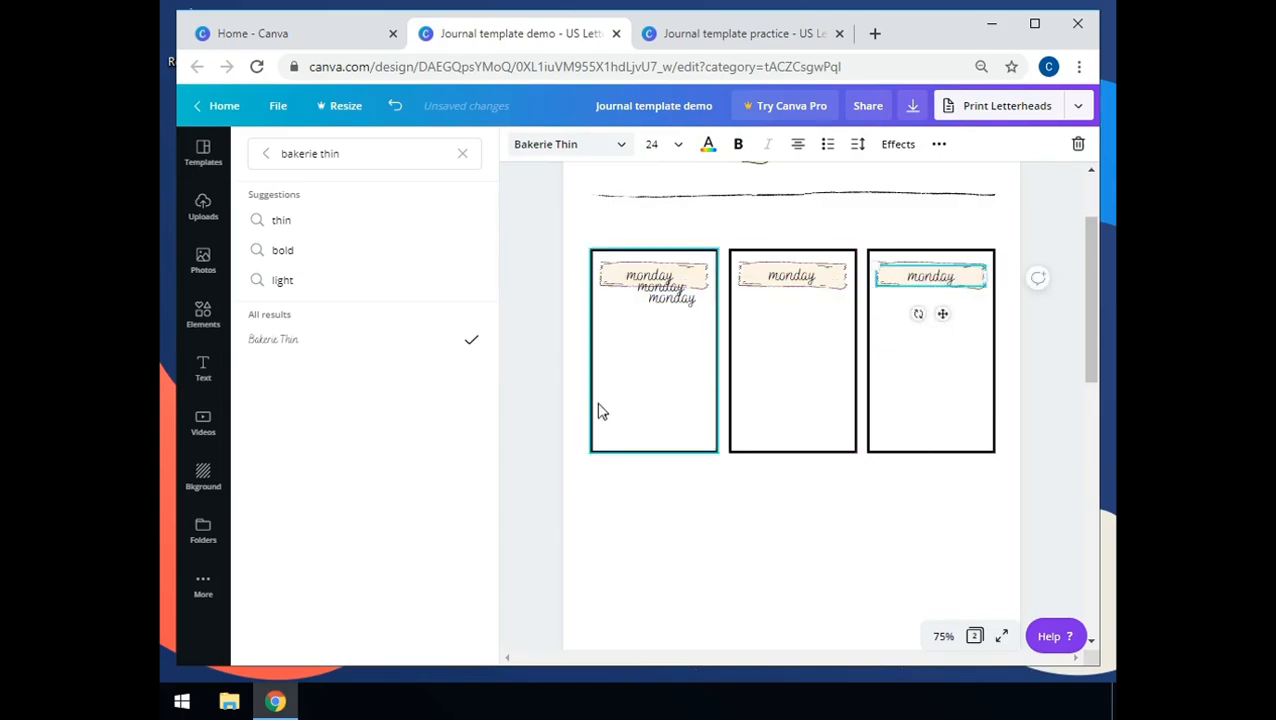
- Duplicate the first frame on page 1 twice
scroll(600, 410, "down", 5)
scroll(600, 411, "down", 2)
scroll(600, 411, "up", 5)
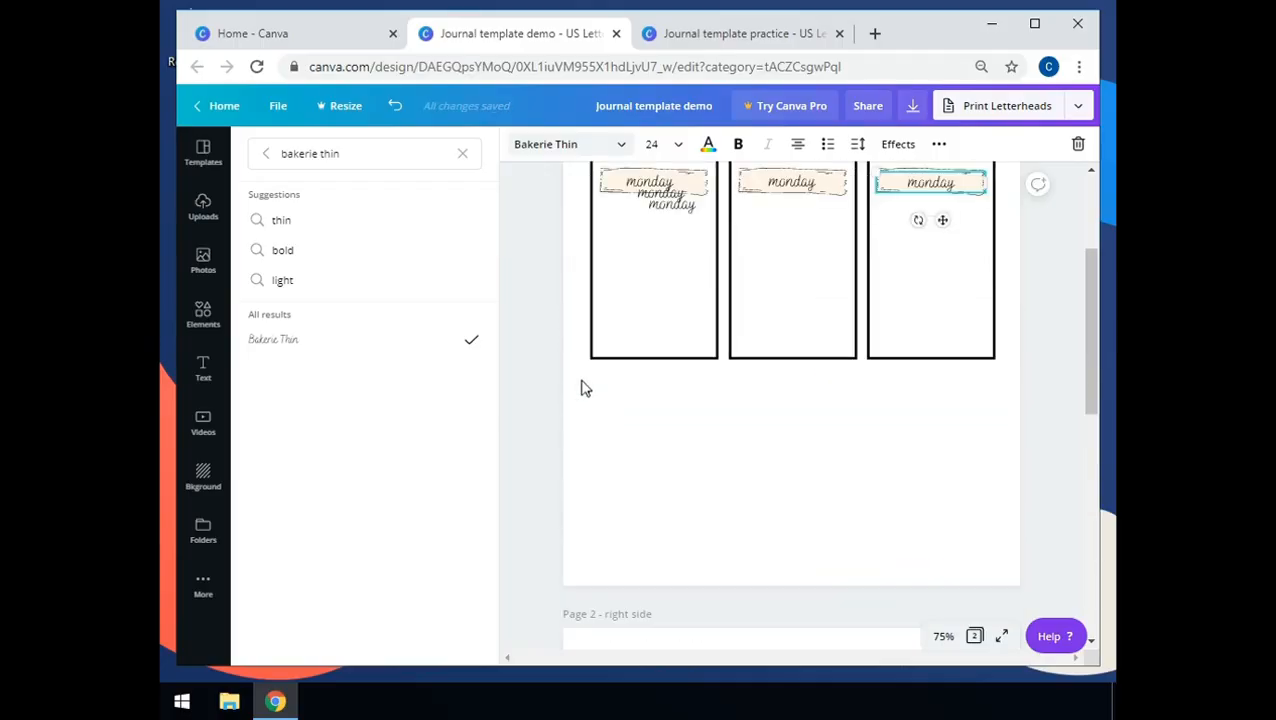
left_click(655, 335)
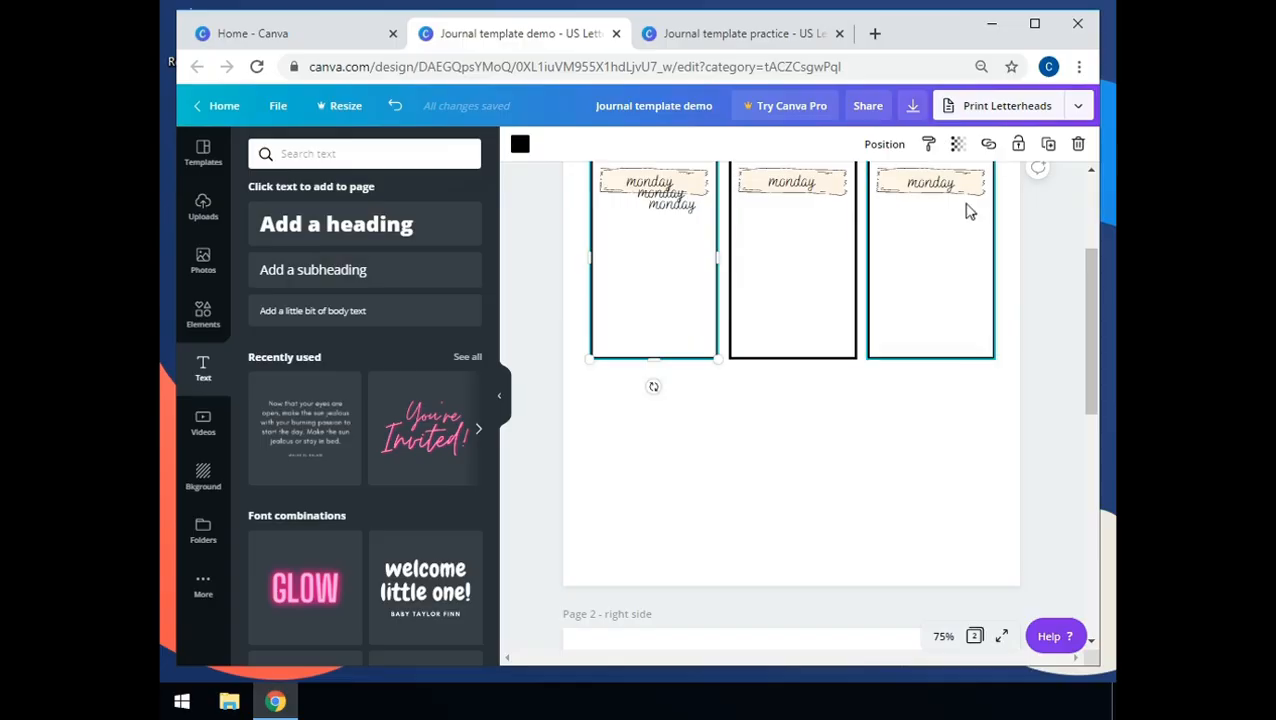
left_click(1050, 146)
left_click(1050, 146)
- Move the two frame copies onto page 2, side by side below the hand-drawn line
left_click_drag(651, 307, 651, 678)
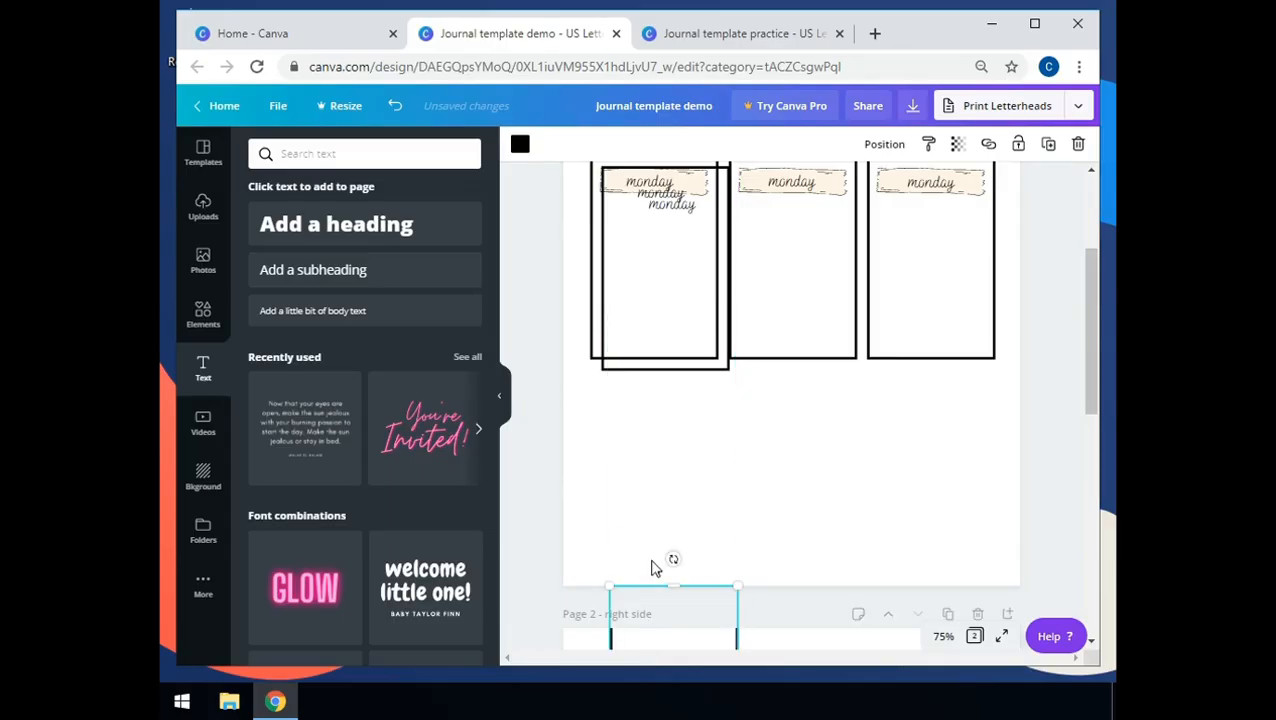
scroll(651, 568, "down", 4)
left_click_drag(660, 379, 627, 544)
scroll(638, 490, "up", 4)
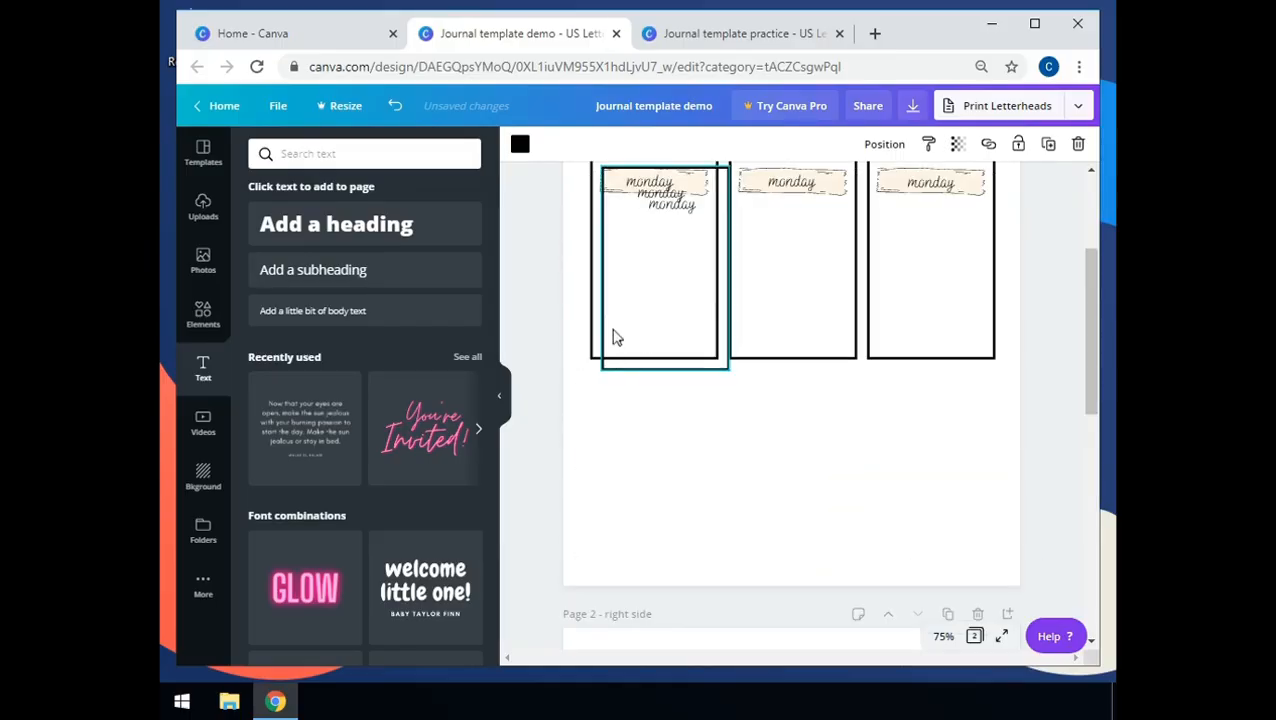
left_click_drag(648, 338, 752, 692)
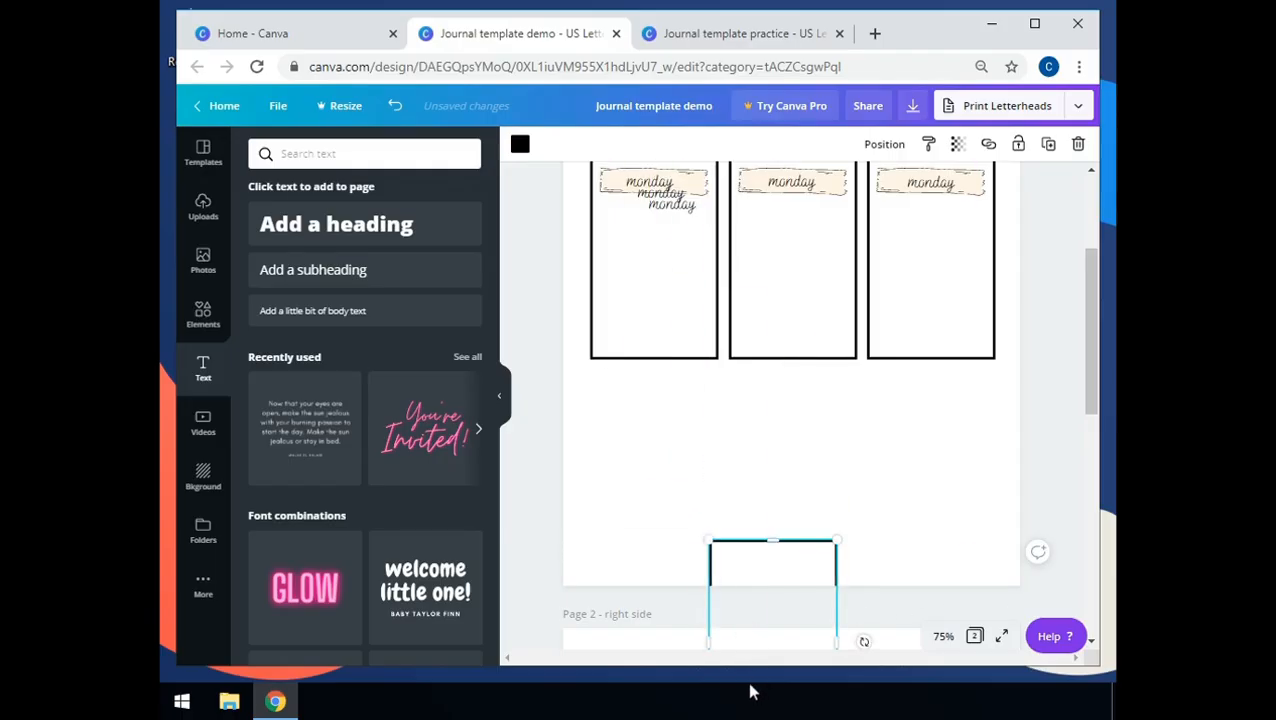
scroll(800, 455, "down", 4)
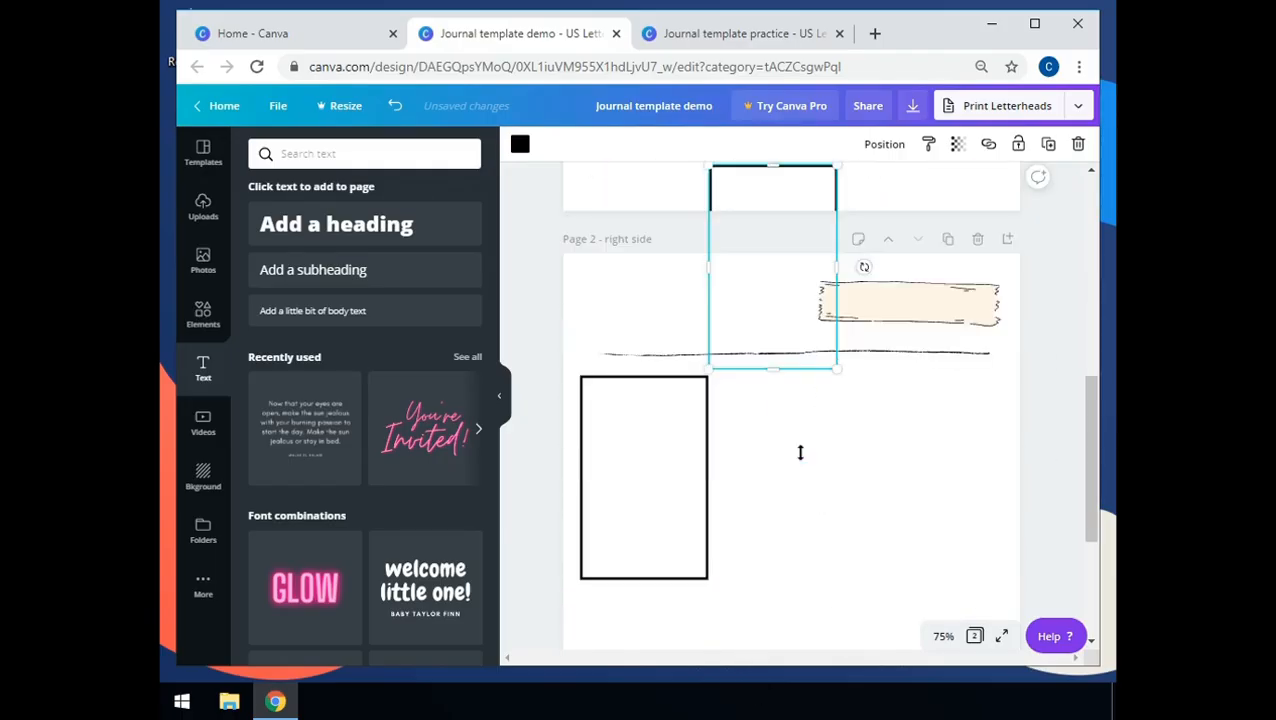
left_click_drag(778, 342, 791, 545)
scroll(792, 547, "up", 6)
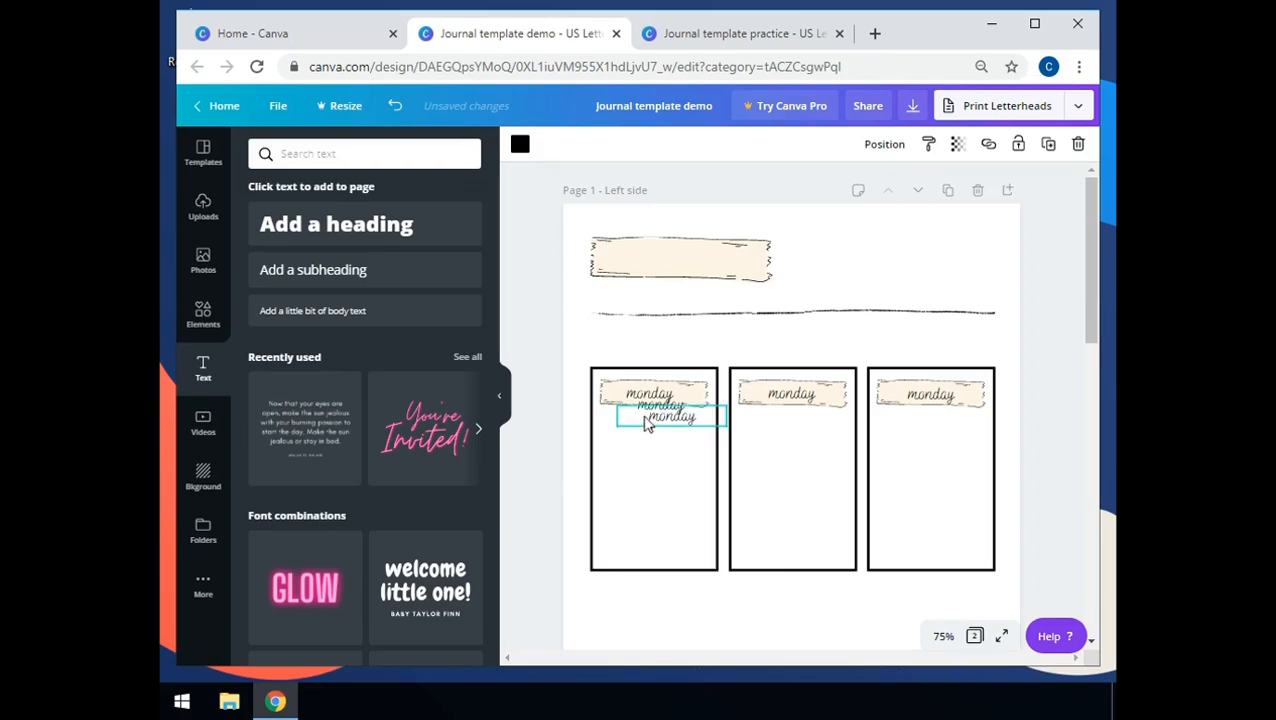
left_click(750, 396)
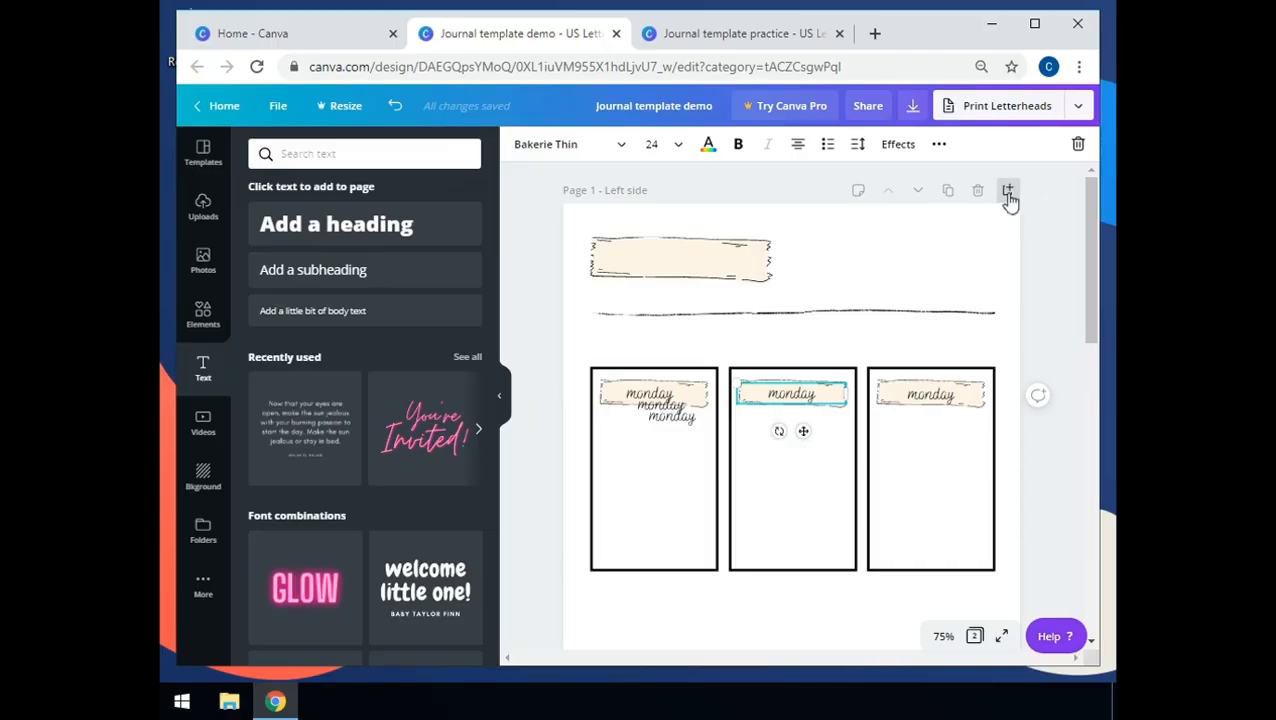
left_click(939, 144)
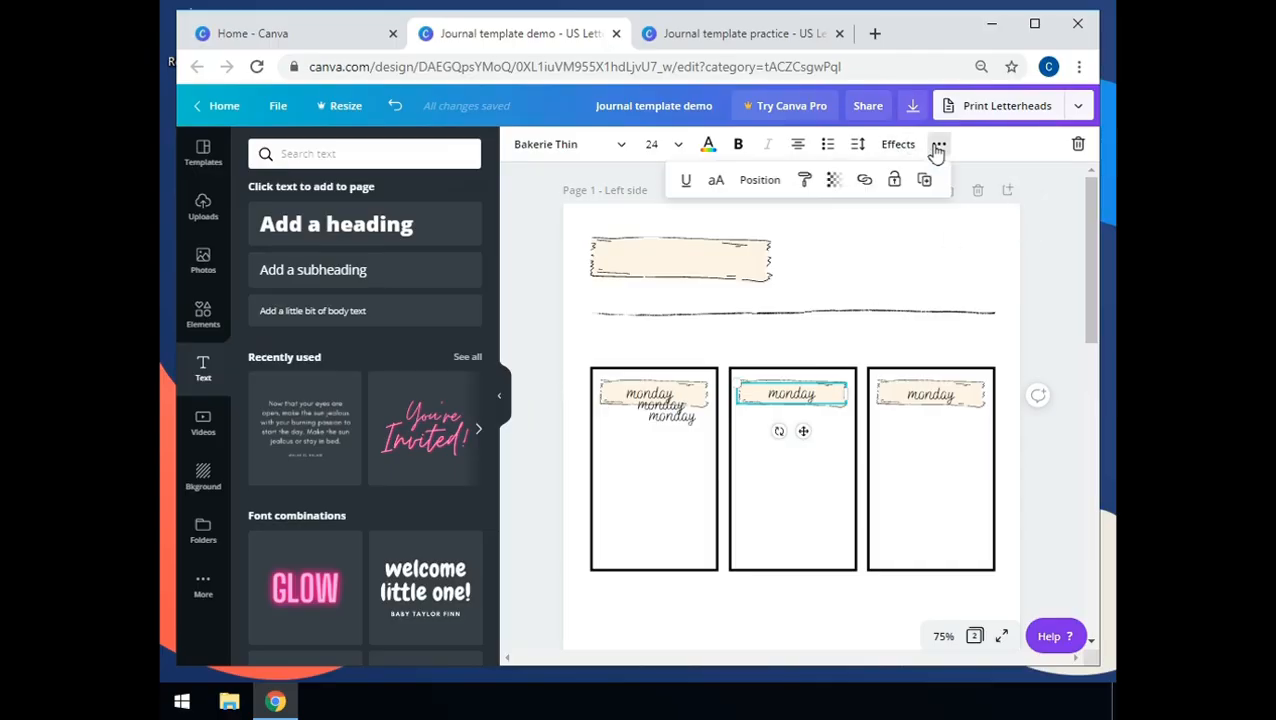
left_click(926, 180)
left_click(926, 180)
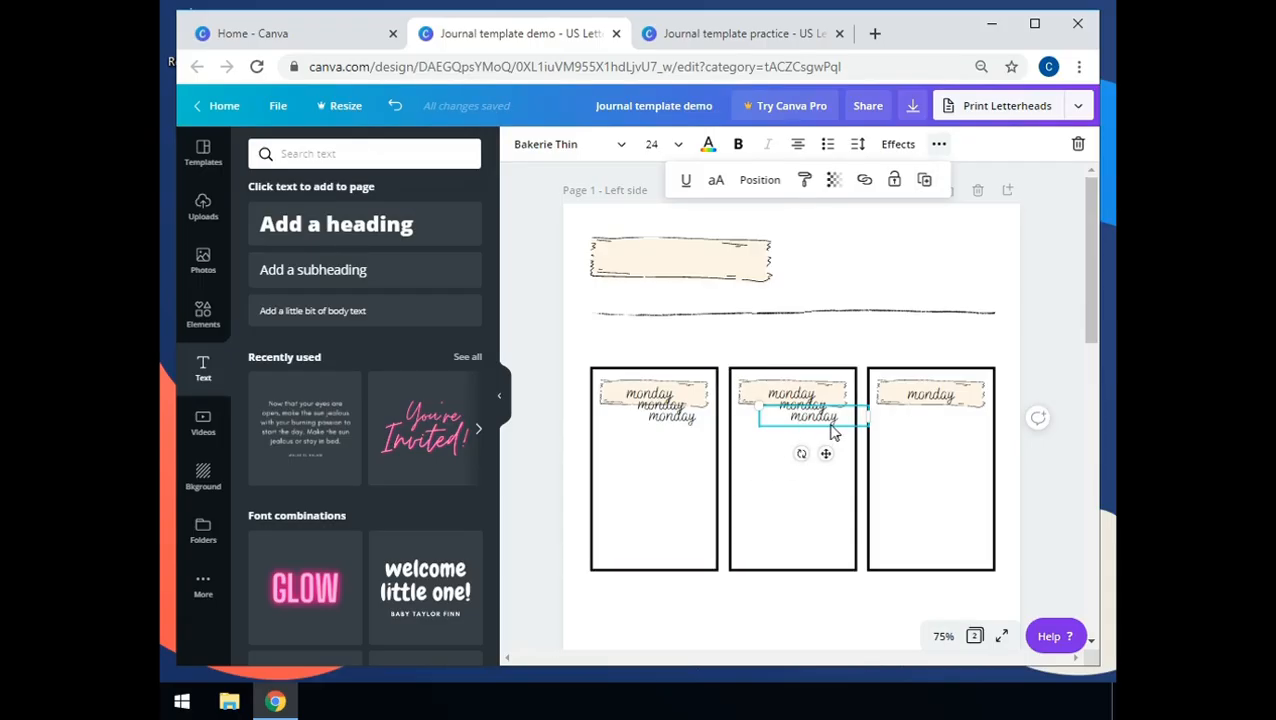
key("Delete")
left_click(797, 408)
key("Delete")
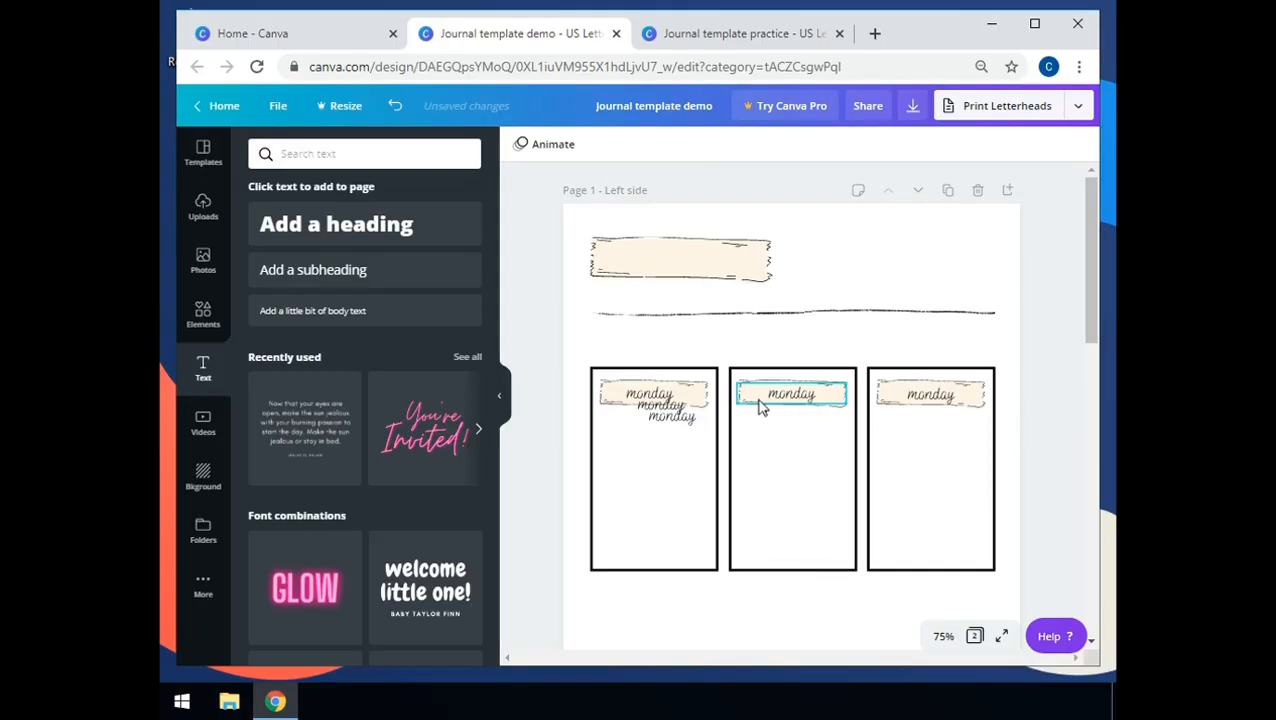
- Move the "monday" label off the second frame's banner on page 1 and duplicate that banner twice
left_click(762, 402)
left_click(778, 403)
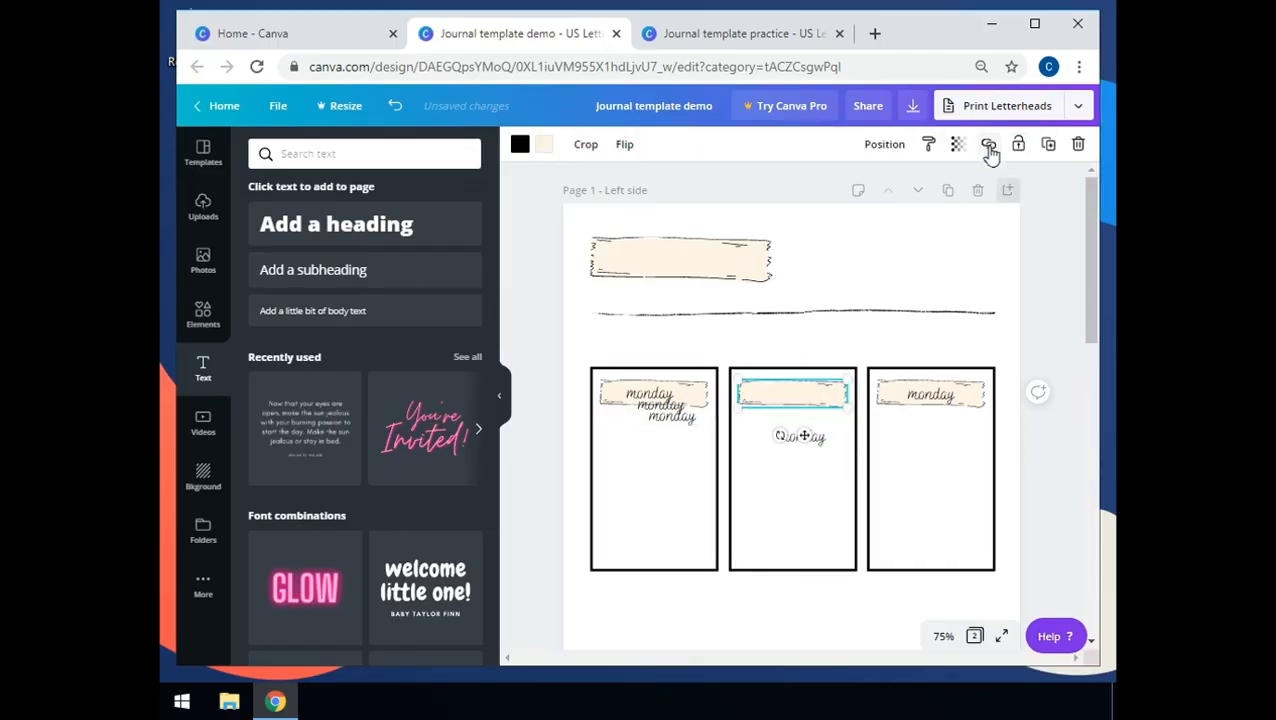
left_click(1053, 145)
left_click(1053, 145)
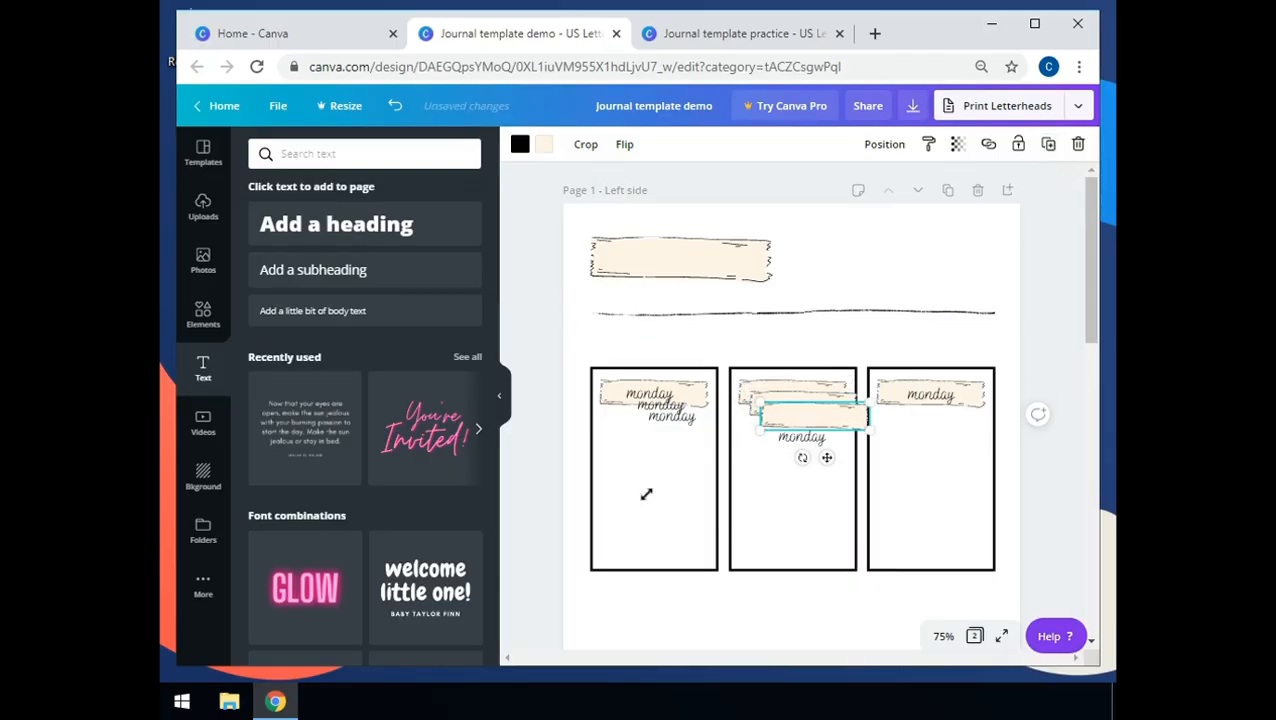
- Move the two banner copies below the page 1 frames and put the "monday" label back on the second frame's banner
scroll(712, 421, "down", 3)
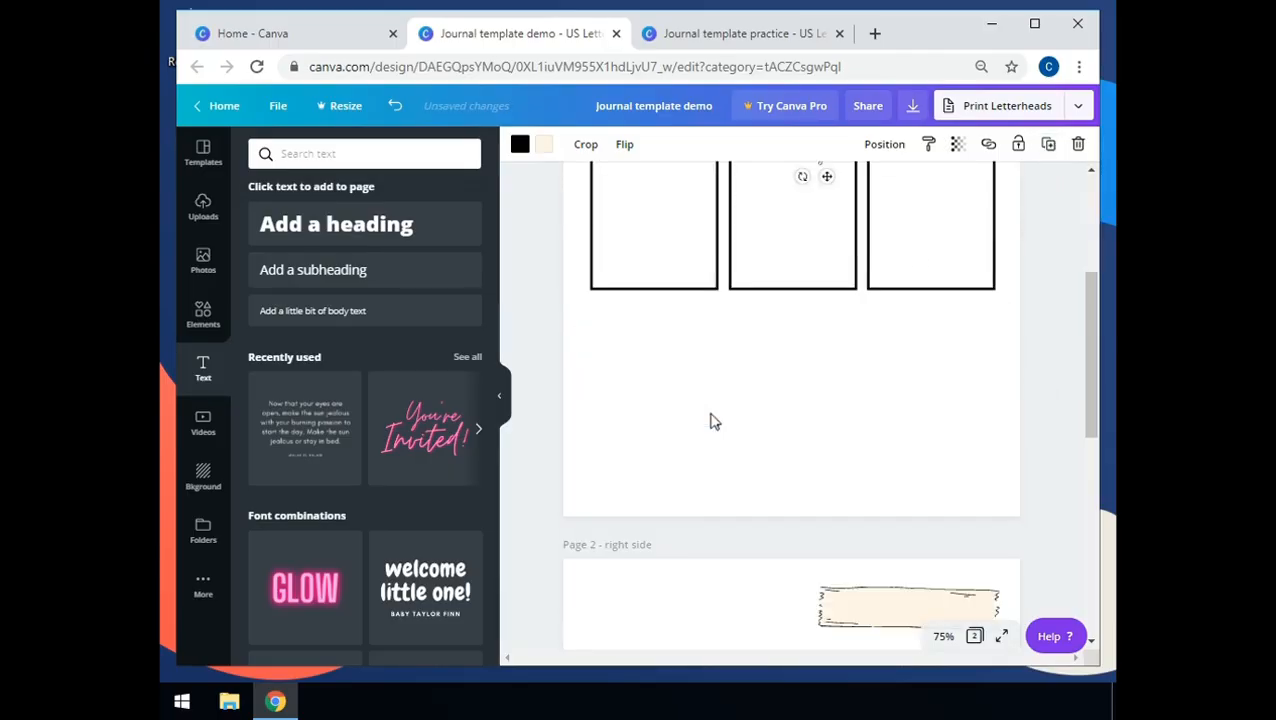
scroll(712, 421, "up", 2)
left_click_drag(784, 327, 705, 649)
left_click_drag(785, 318, 706, 603)
left_click(801, 343)
left_click_drag(799, 298, 791, 300)
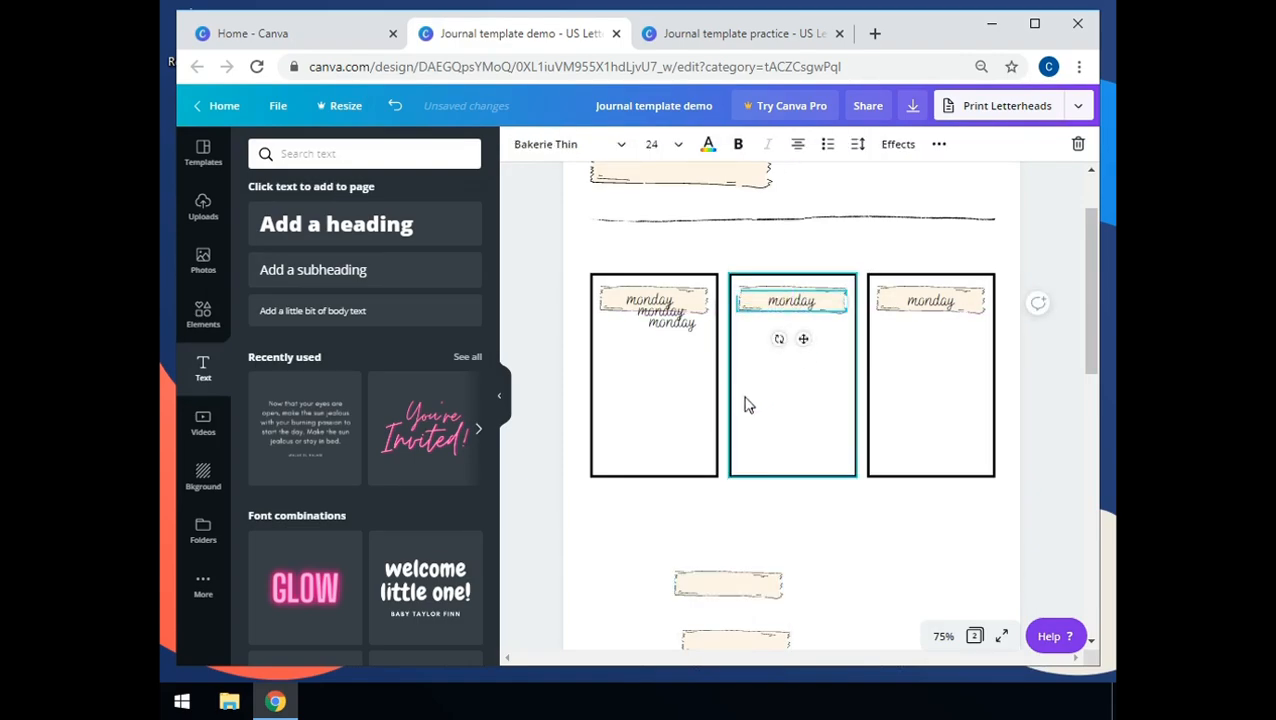
- Place one banner copy inside the top of each of the two frames on page 2
scroll(683, 384, "down", 4)
left_click_drag(730, 274, 635, 521)
left_click_drag(715, 220, 770, 520)
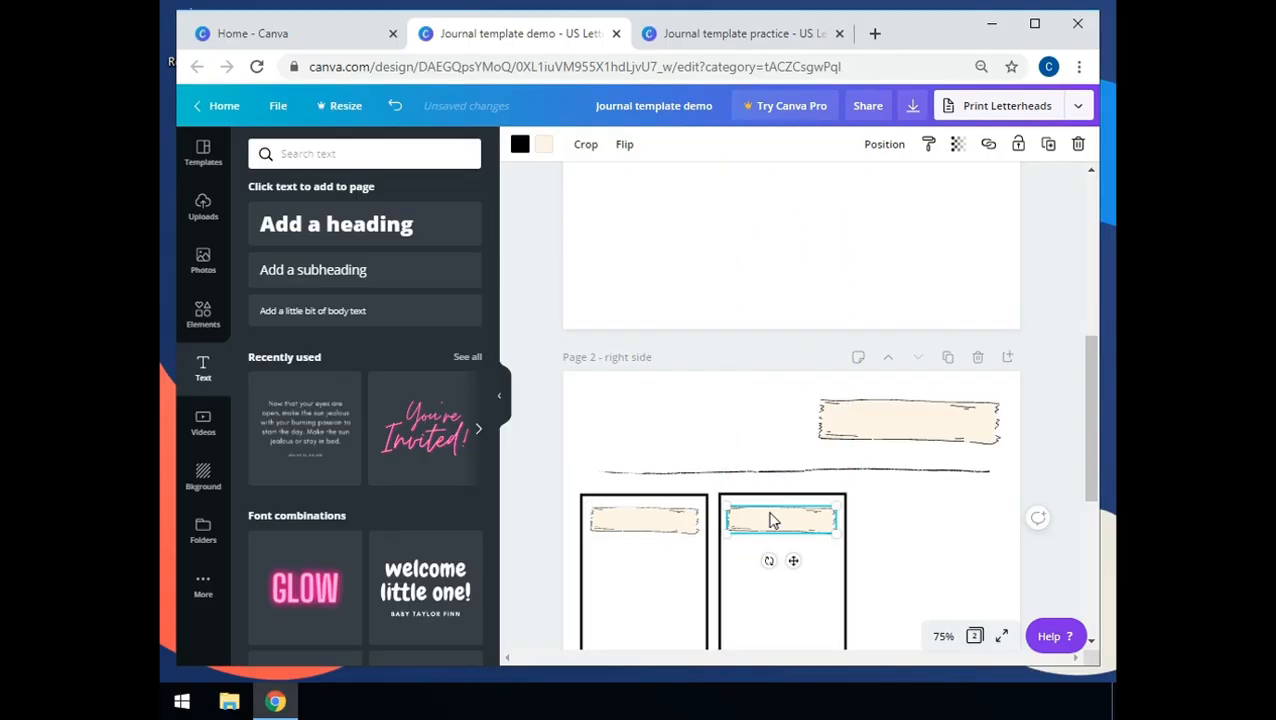
- Move the two spare "monday" labels from the first frame on page 1 onto the banners of the two page 2 frames
scroll(770, 520, "up", 8)
left_click_drag(690, 420, 663, 622)
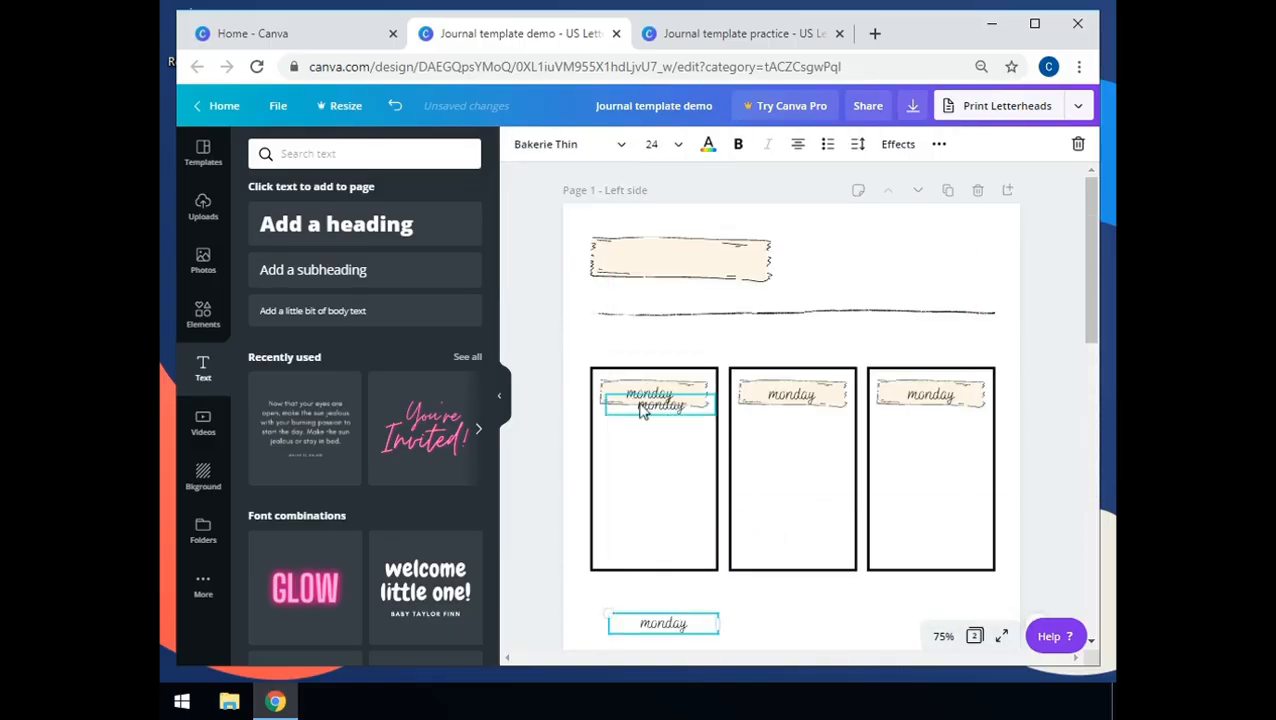
left_click_drag(643, 413, 746, 612)
scroll(746, 622, "down", 3)
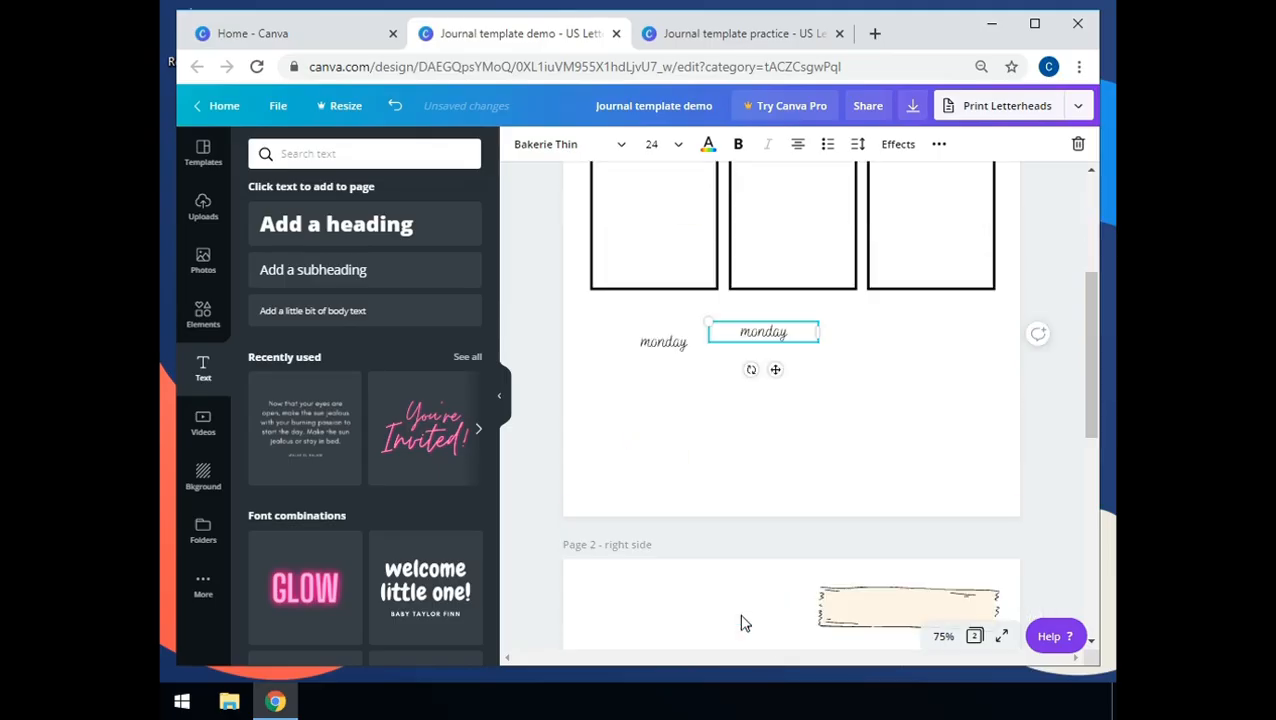
left_click_drag(661, 342, 645, 620)
scroll(645, 620, "down", 3)
scroll(730, 360, "up", 2)
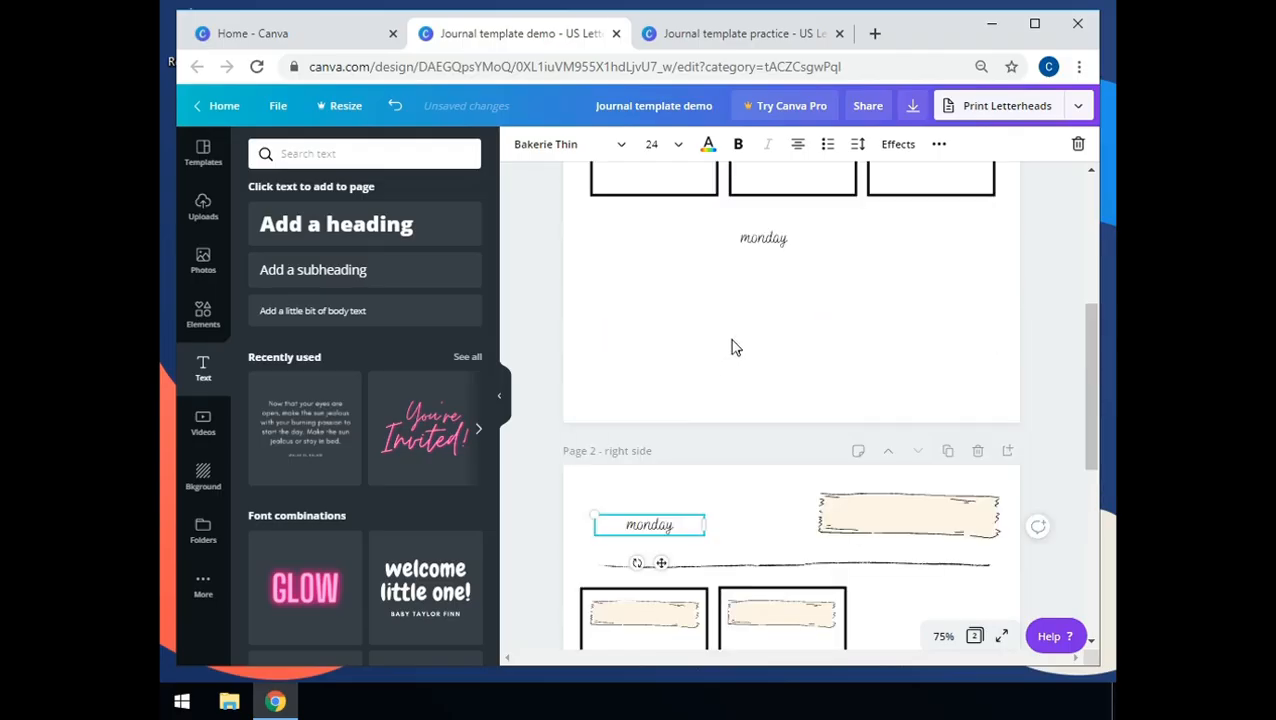
left_click_drag(769, 239, 783, 612)
left_click_drag(650, 527, 651, 622)
- Change the label in the second frame on page 1 to "tuesday"
scroll(651, 622, "down", 4)
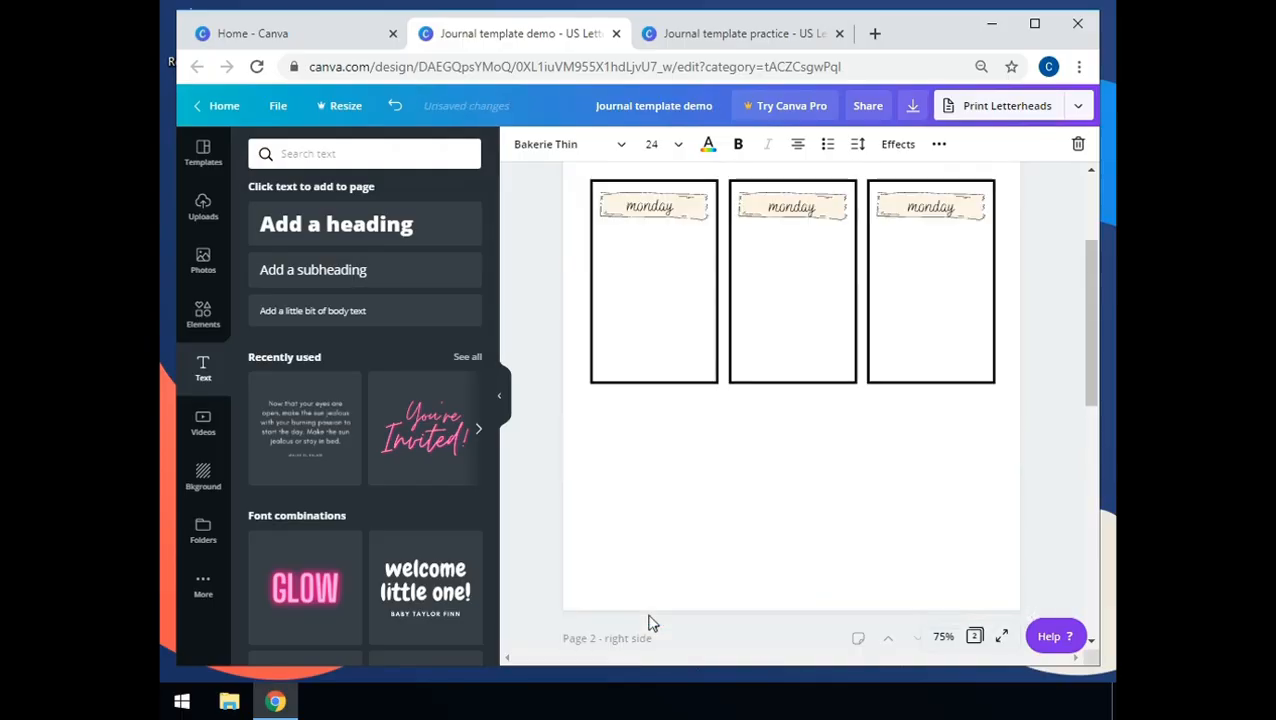
left_click(785, 207)
left_click(785, 207)
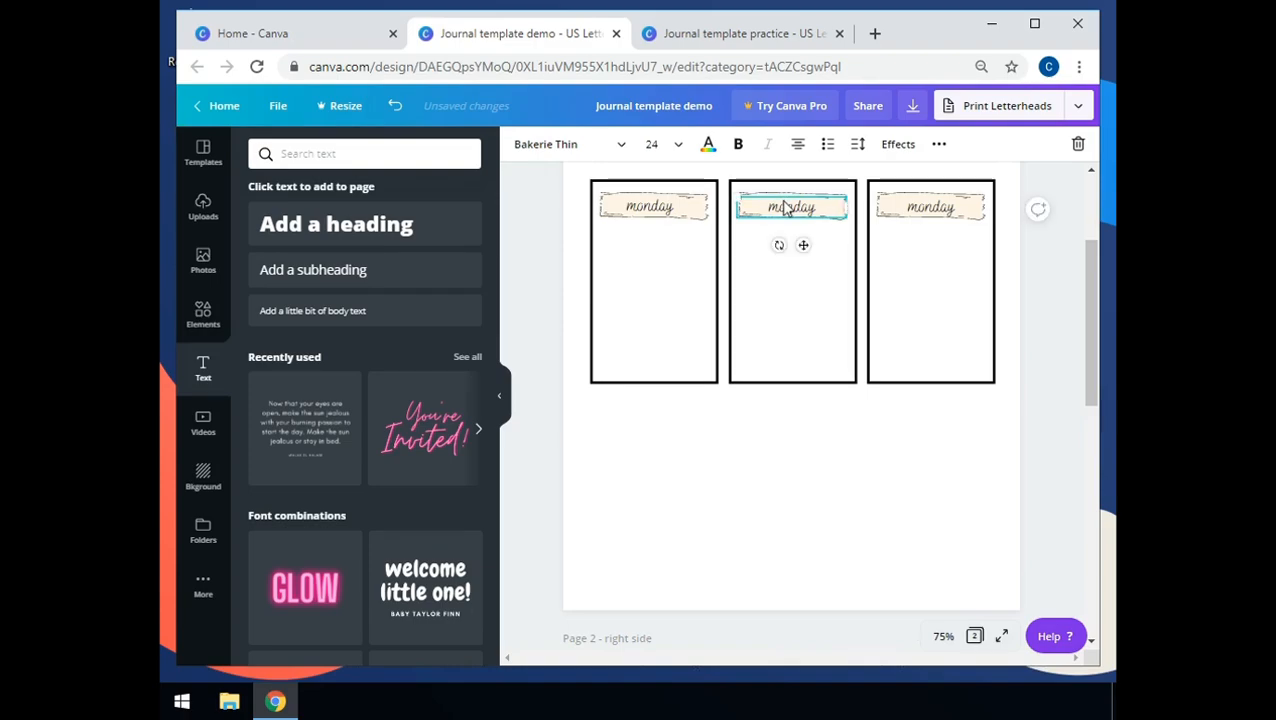
double_click(786, 207)
type("tuesday")
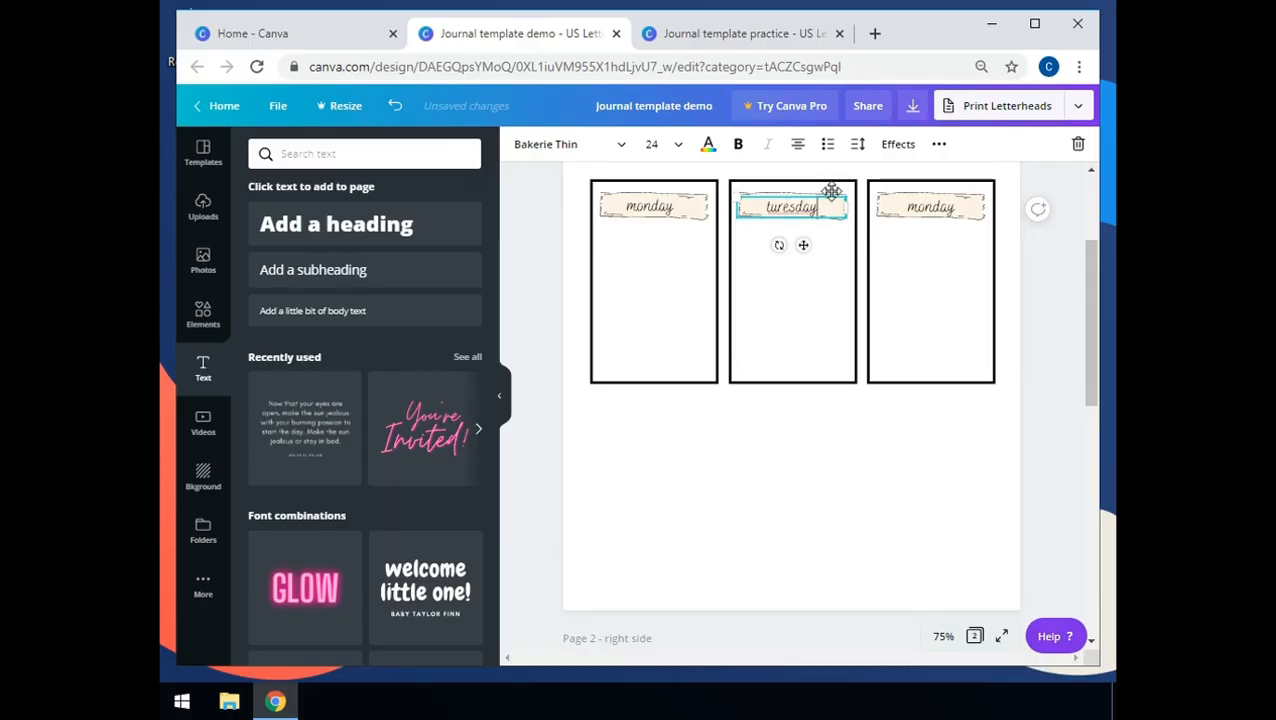
key("BackSpace")
key("BackSpace")
key("BackSpace")
key("BackSpace")
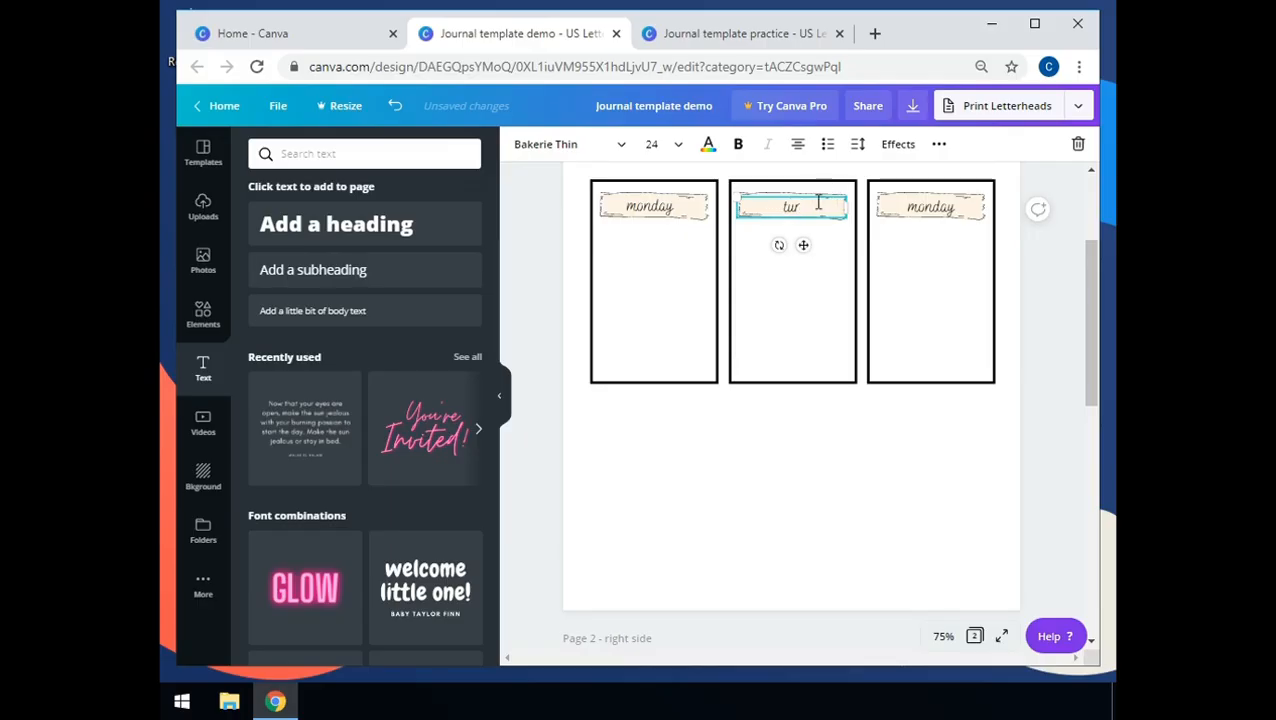
type("day")
- Change the label in the third frame on page 1 to "wednesday"
left_click(921, 210)
double_click(921, 207)
type("wed")
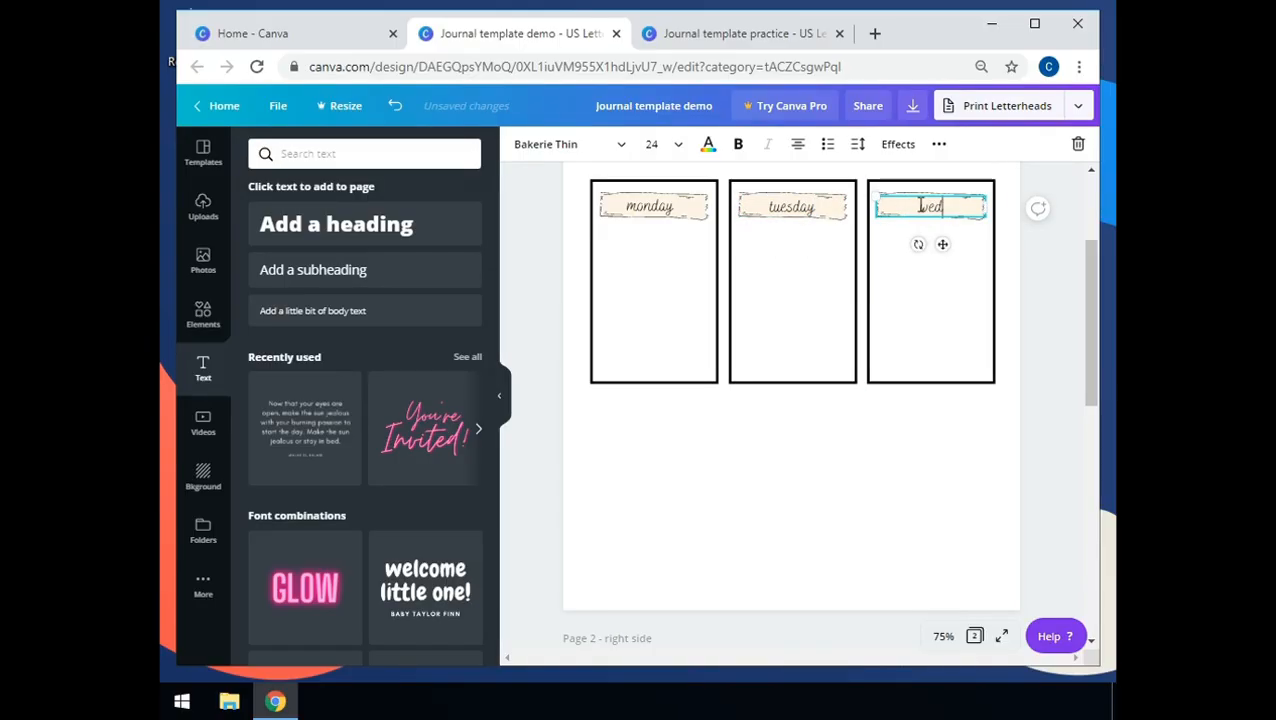
type("nesday")
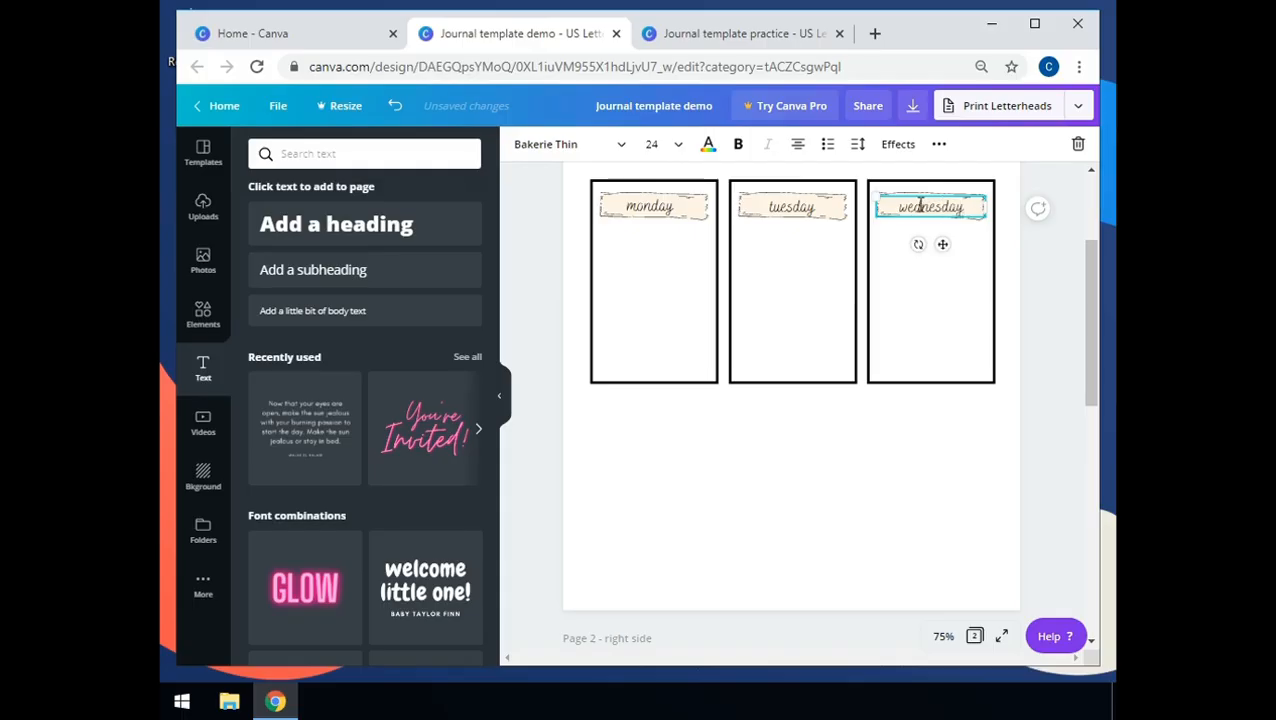
- Change the labels in the two page 2 frames to "thursday" and "friday", in that order
scroll(755, 362, "down", 3)
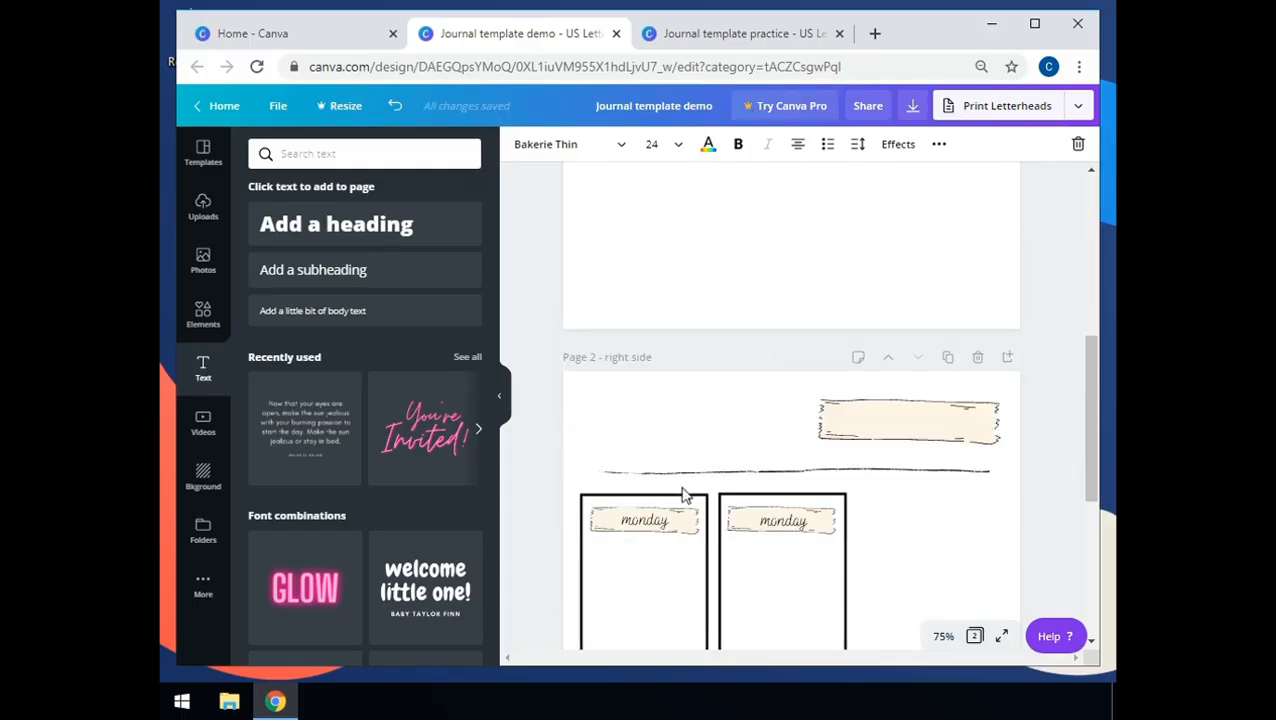
left_click(645, 531)
double_click(641, 522)
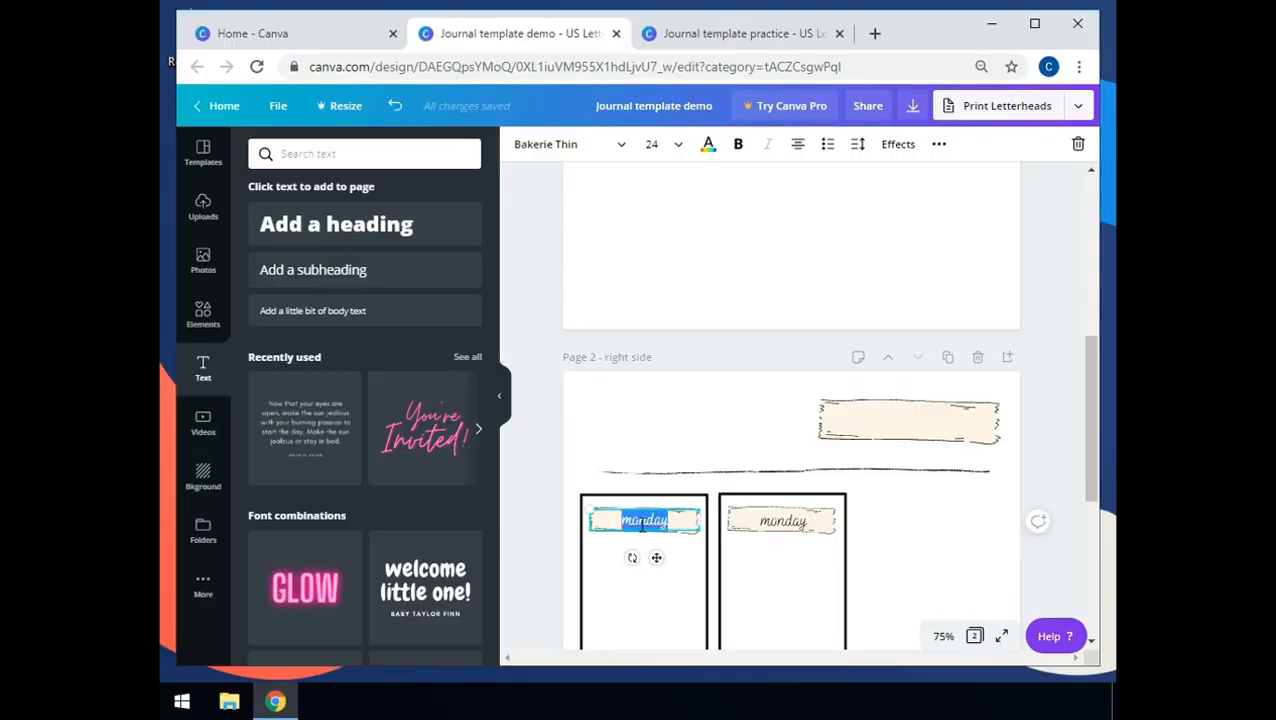
type("thursday")
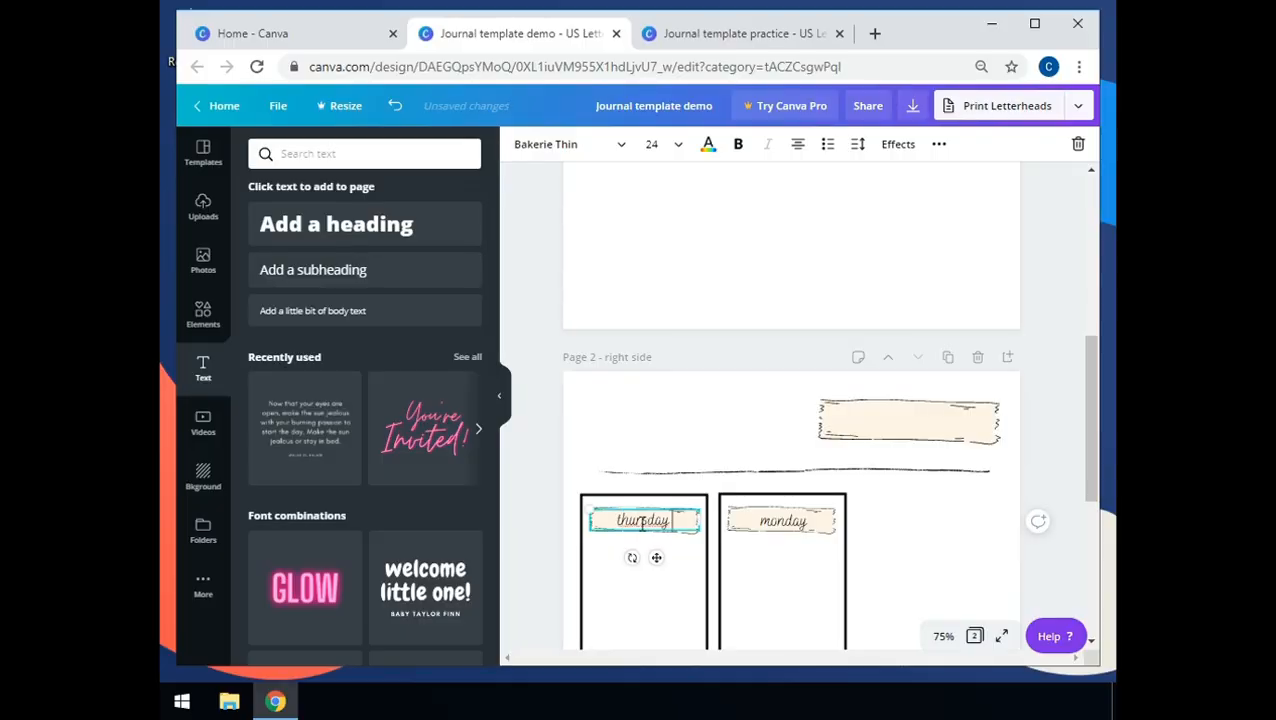
double_click(776, 521)
type("friday")
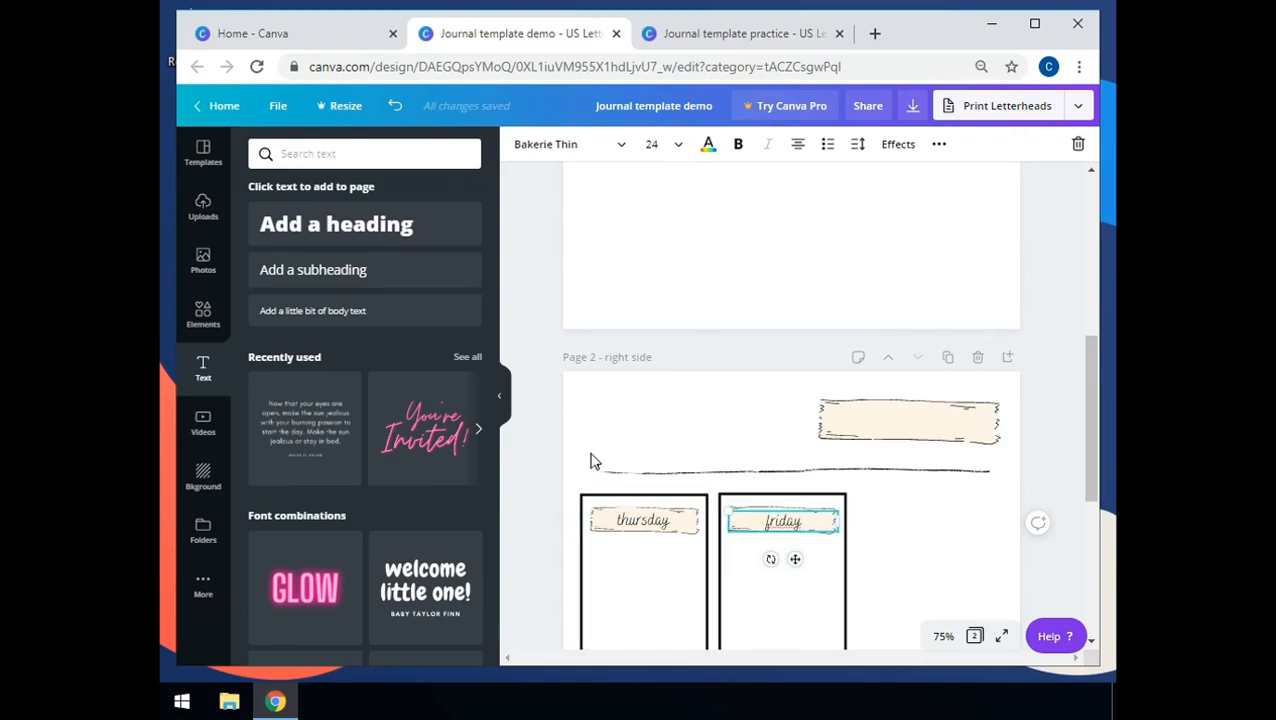
- Search the elements for "banners" and add the plain light grey ribbon banner with notched ends to page 1
scroll(590, 461, "up", 3)
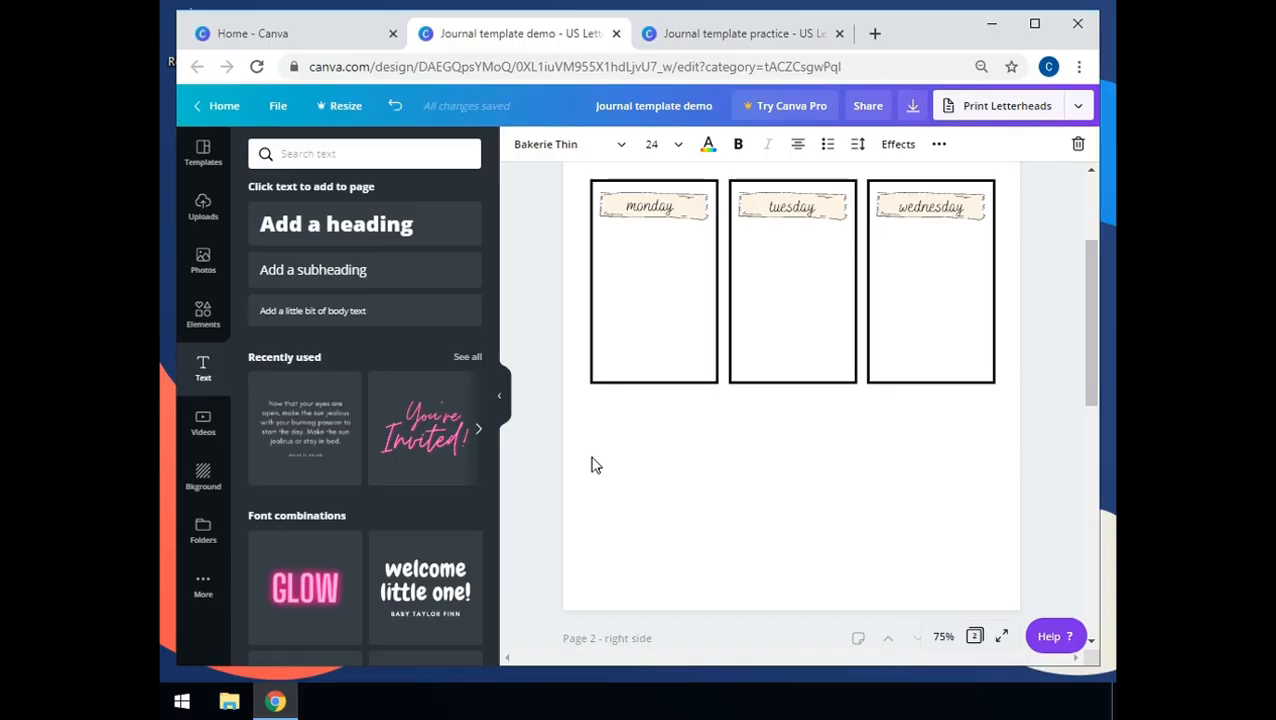
left_click(204, 316)
left_click(352, 160)
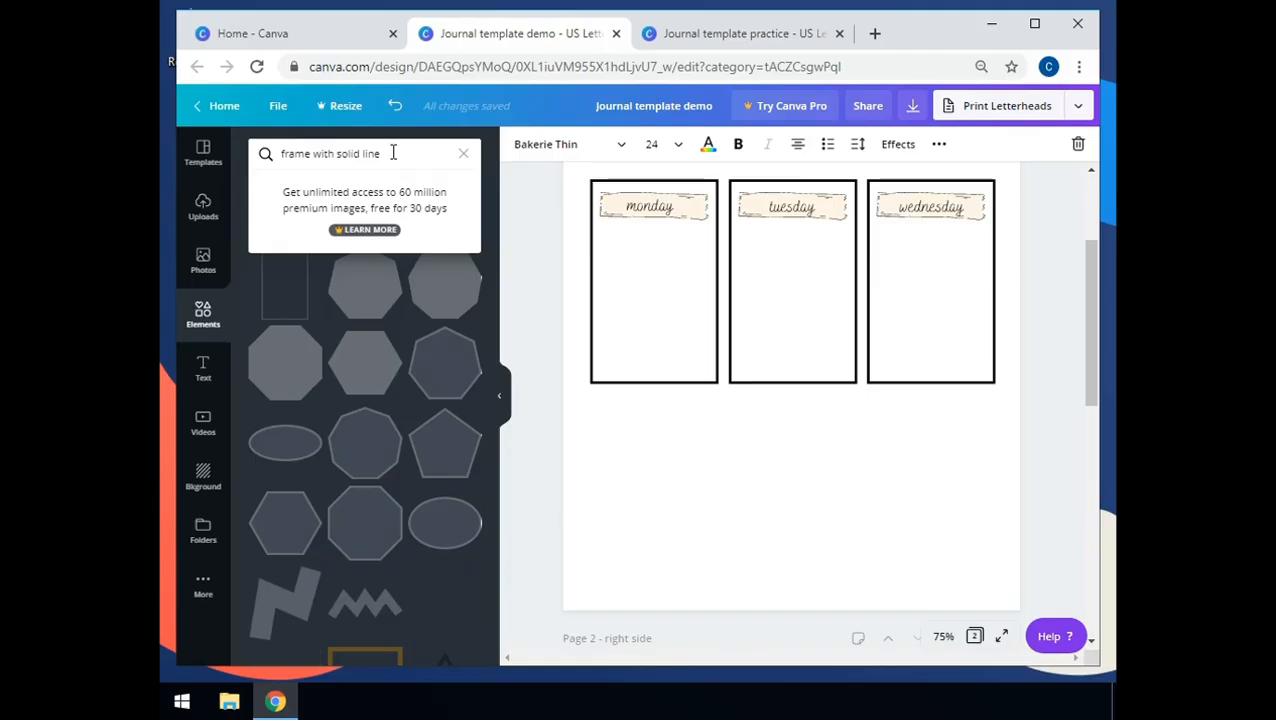
left_click(465, 154)
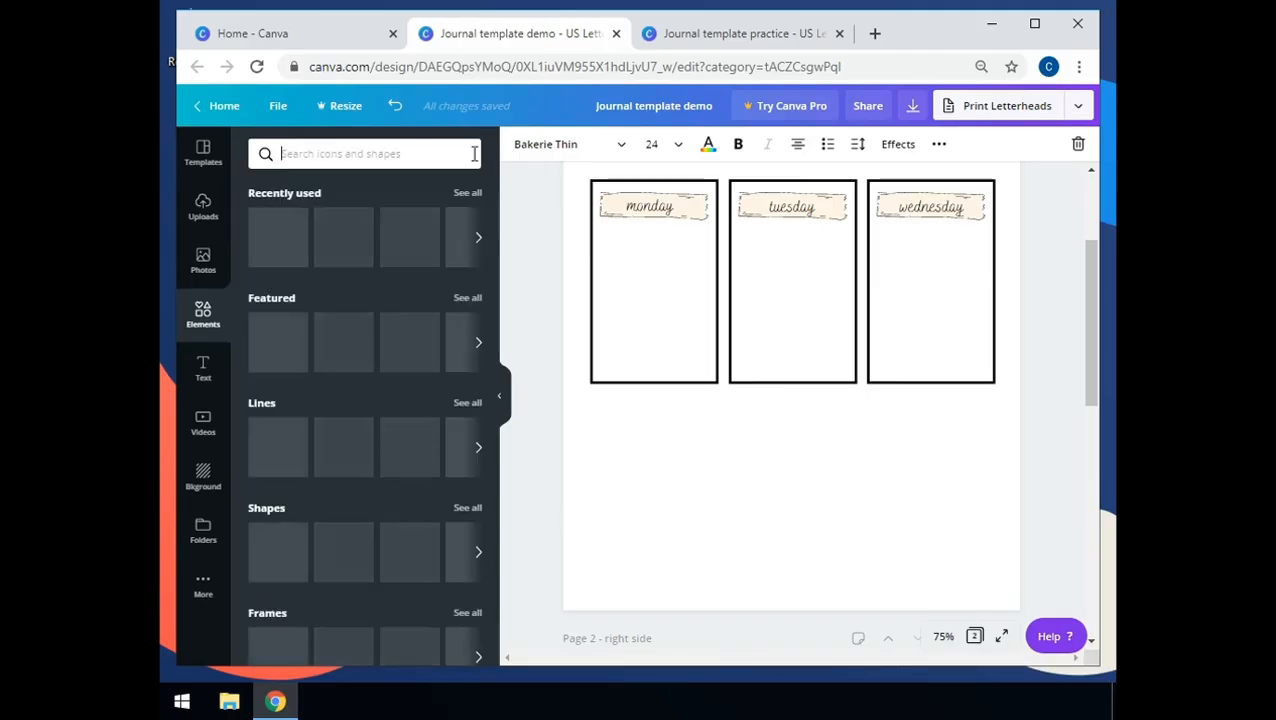
type("banners")
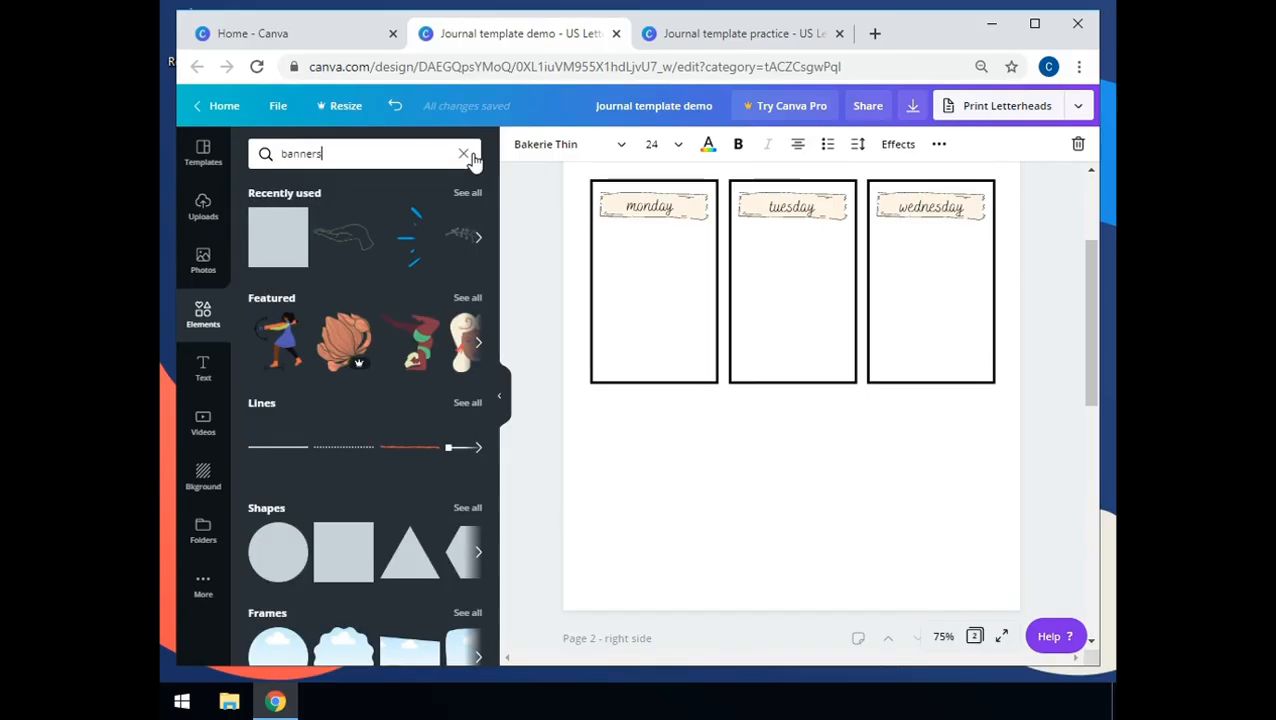
key("Return")
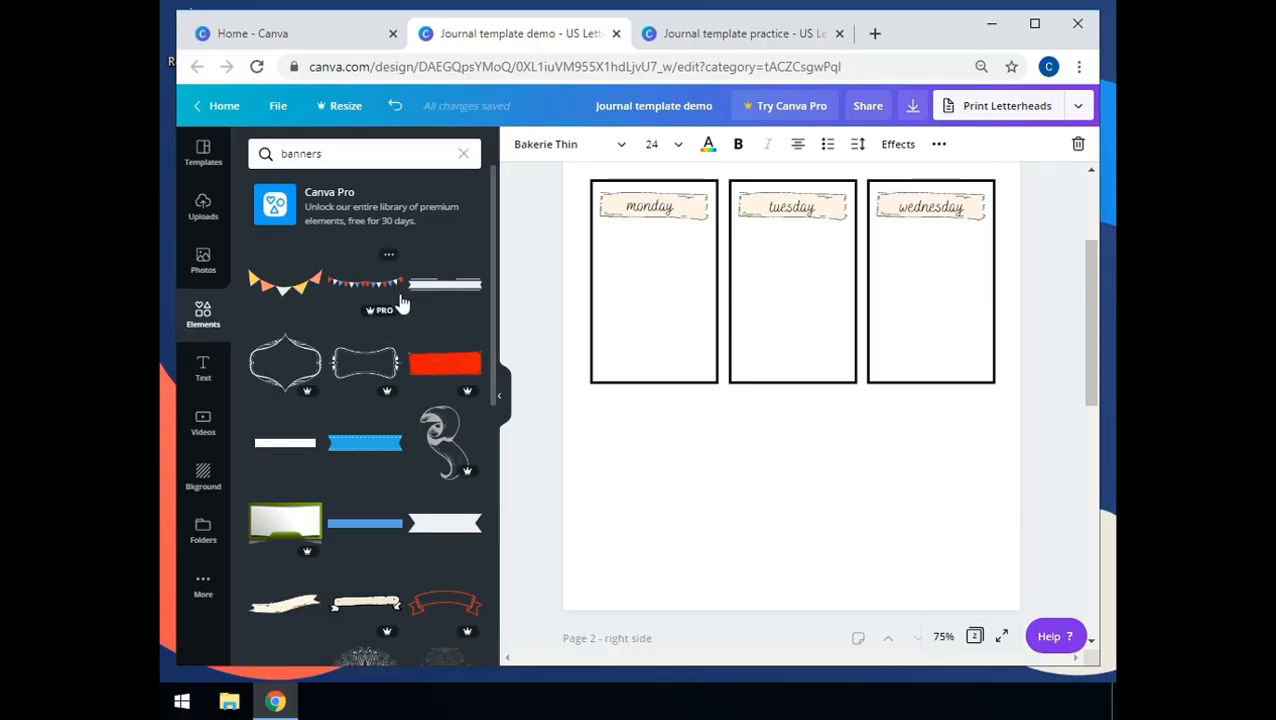
left_click(430, 535)
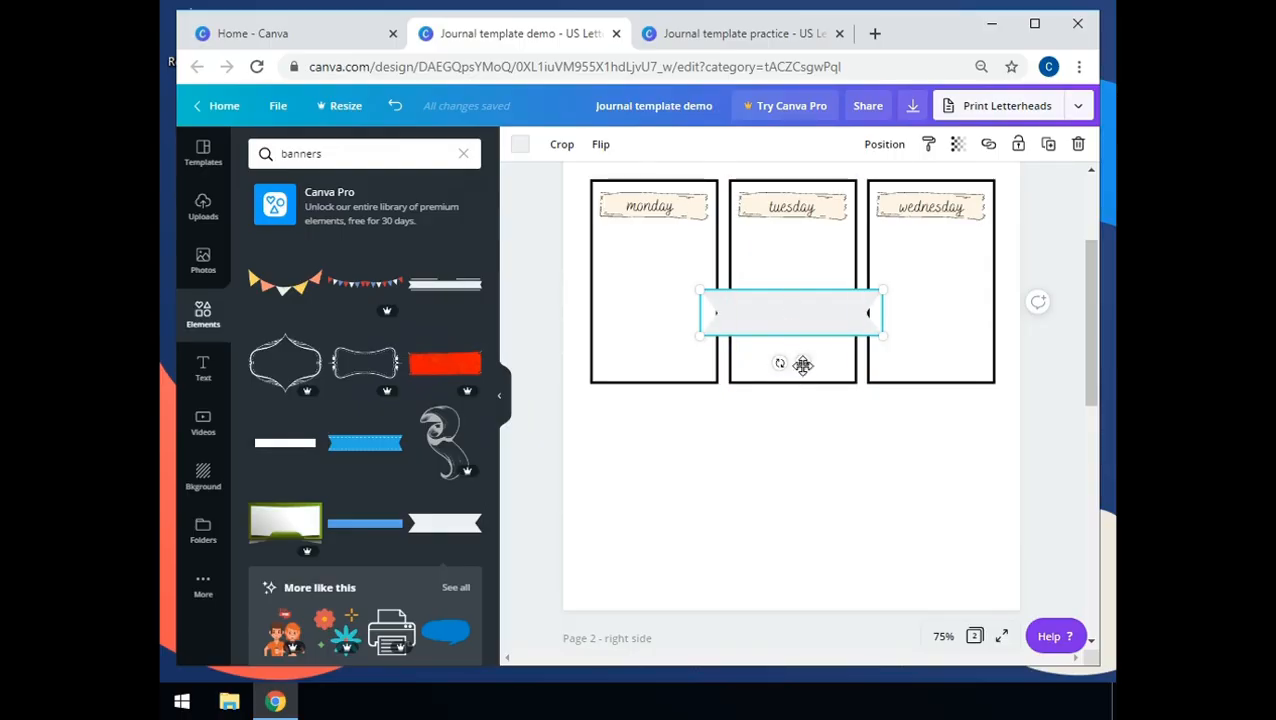
- Move the ribbon banner below the monday frame, recolour it with the document's cream, and place a duplicate below the wednesday frame
left_click_drag(803, 362, 680, 469)
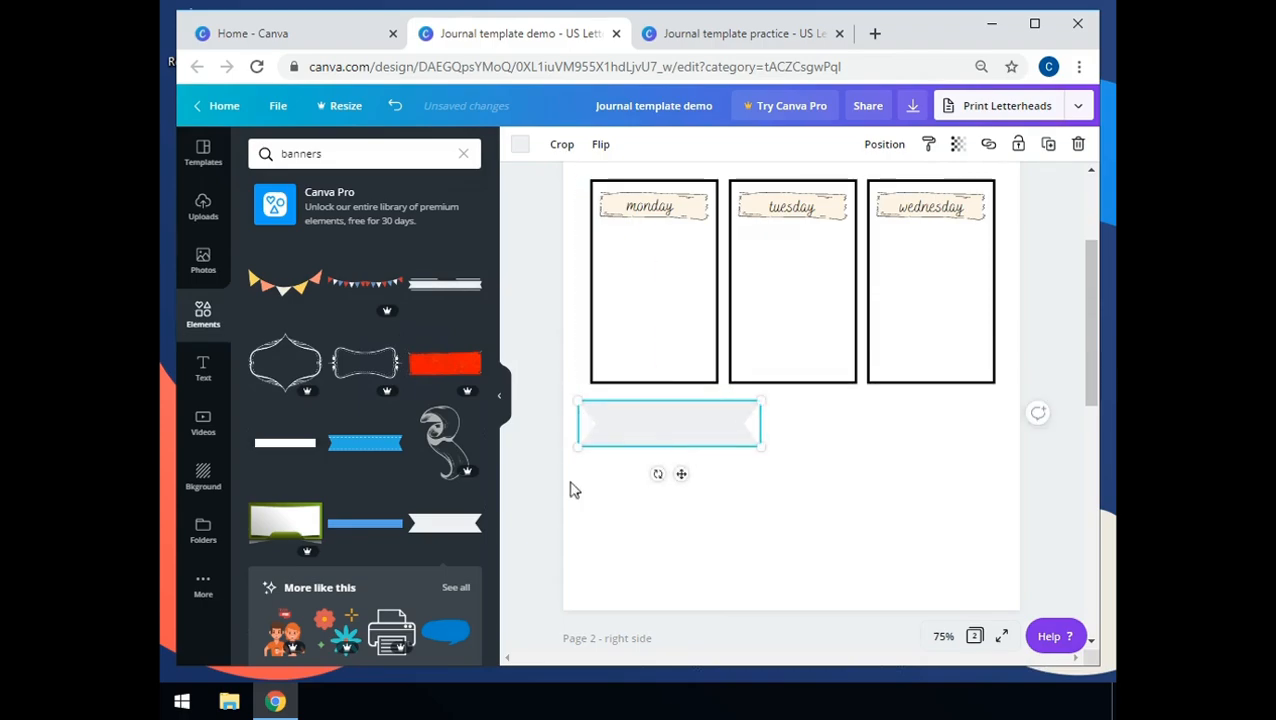
left_click(519, 147)
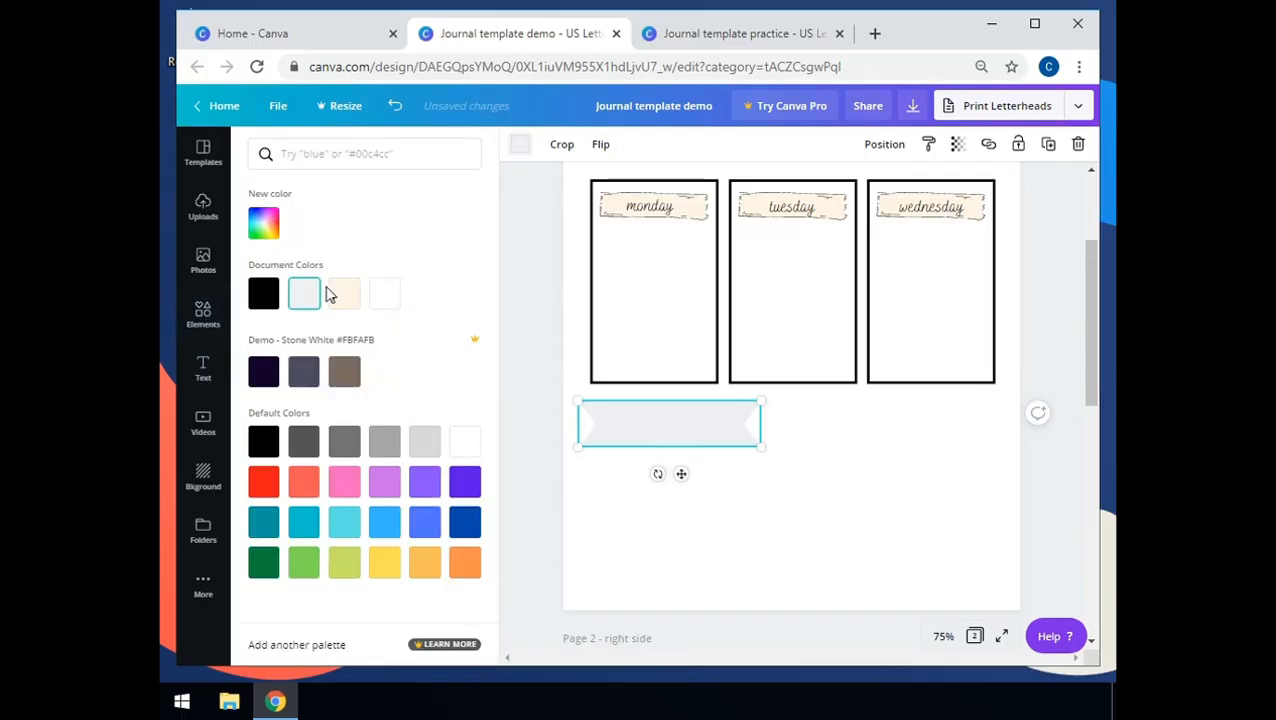
left_click(345, 298)
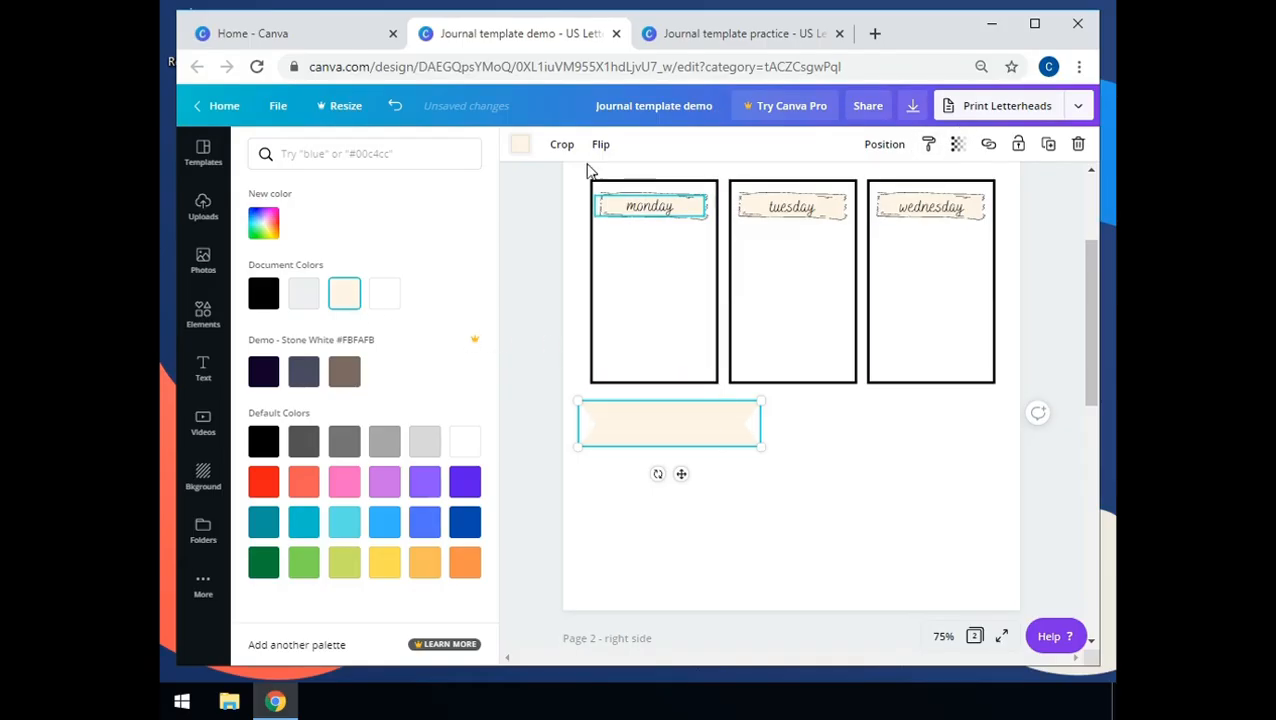
left_click(1048, 144)
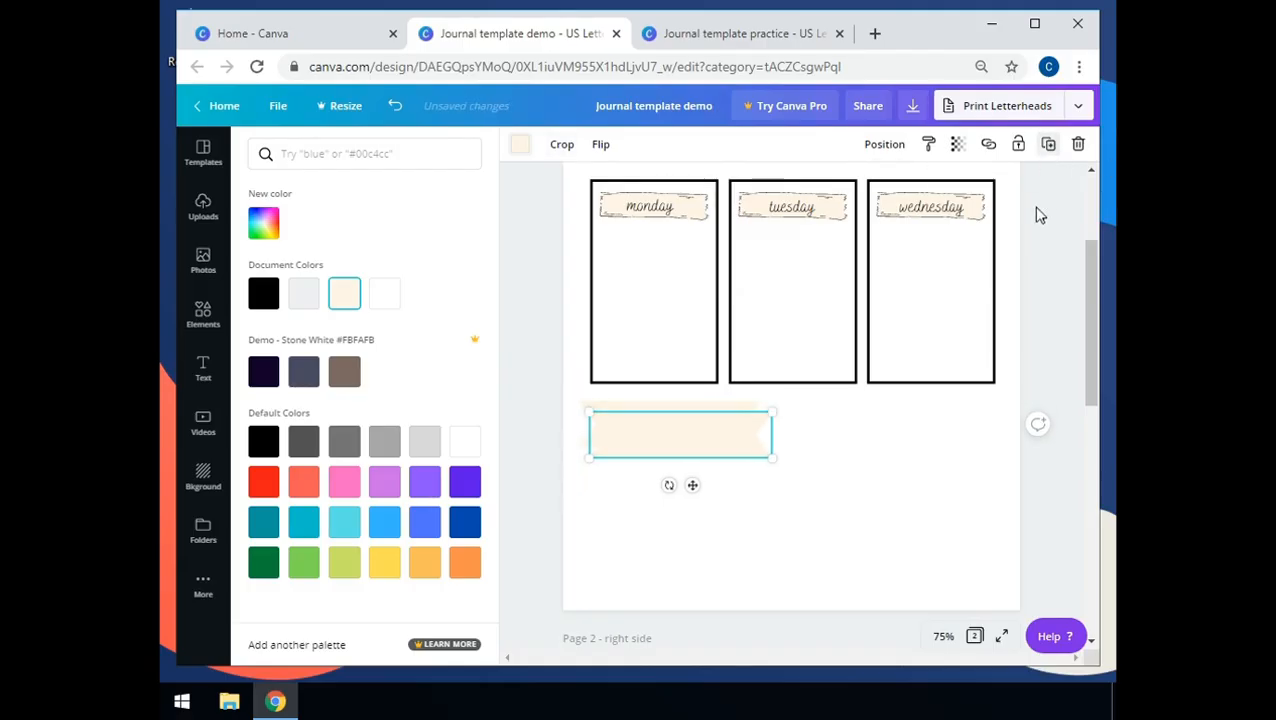
left_click_drag(706, 436, 917, 421)
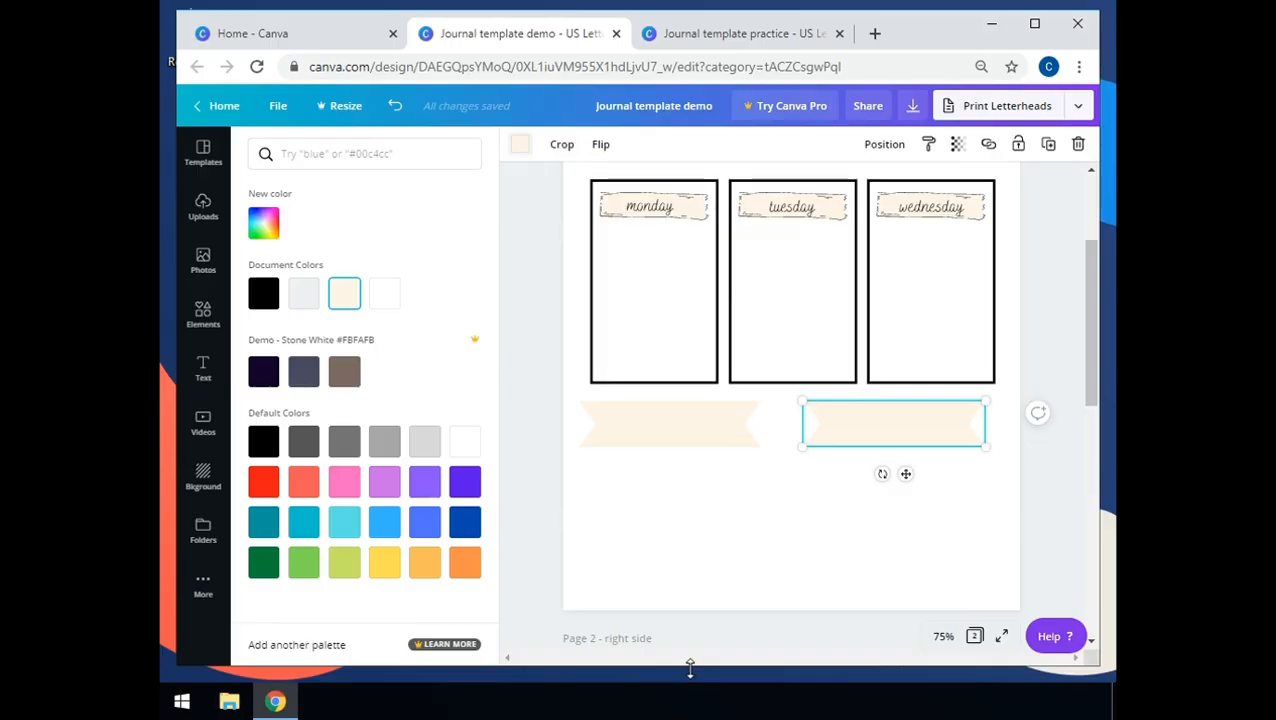
- Copy the "monday" label onto the ribbon below the monday frame and change the copy's text to "goals"
left_click(655, 212)
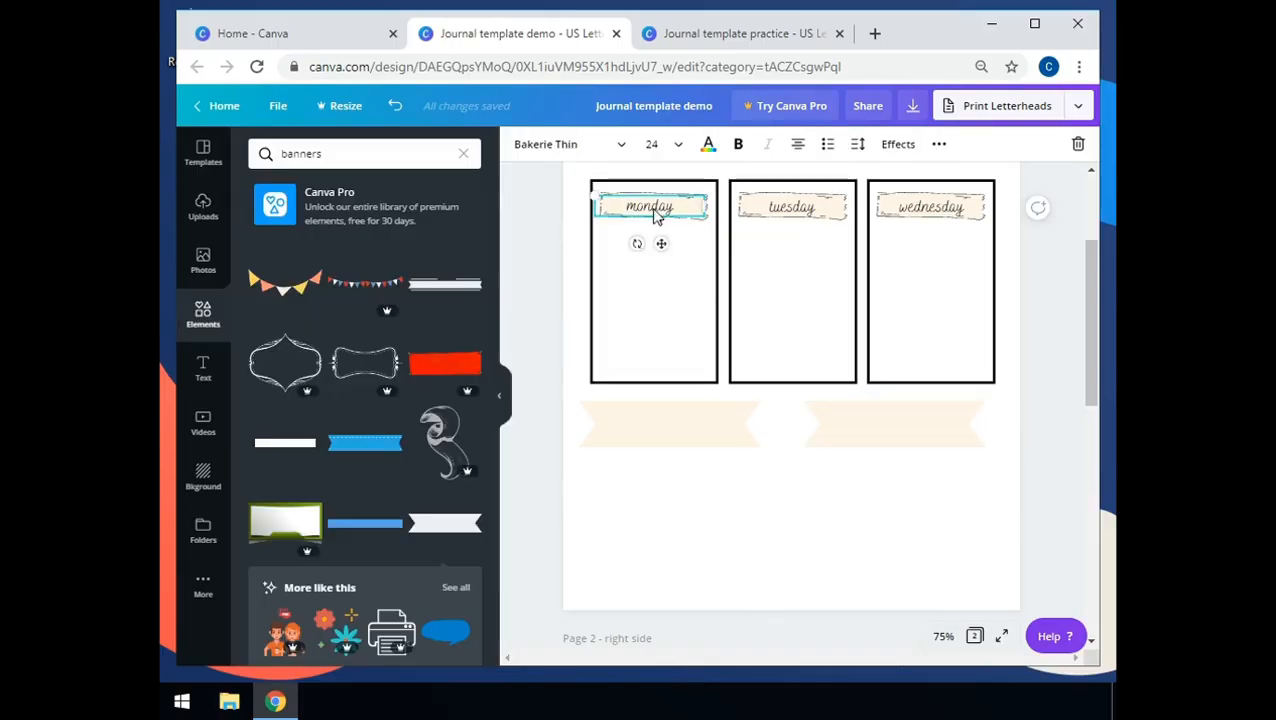
left_click(939, 146)
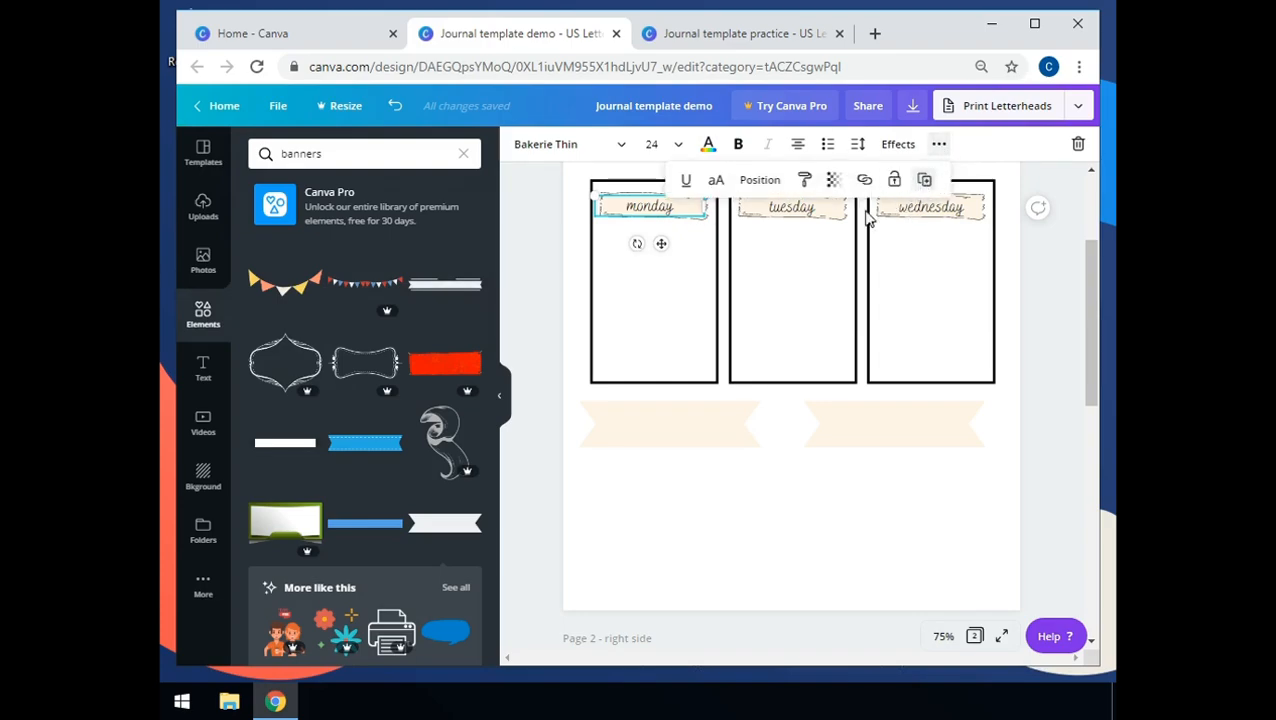
left_click(924, 179)
left_click_drag(672, 256, 672, 461)
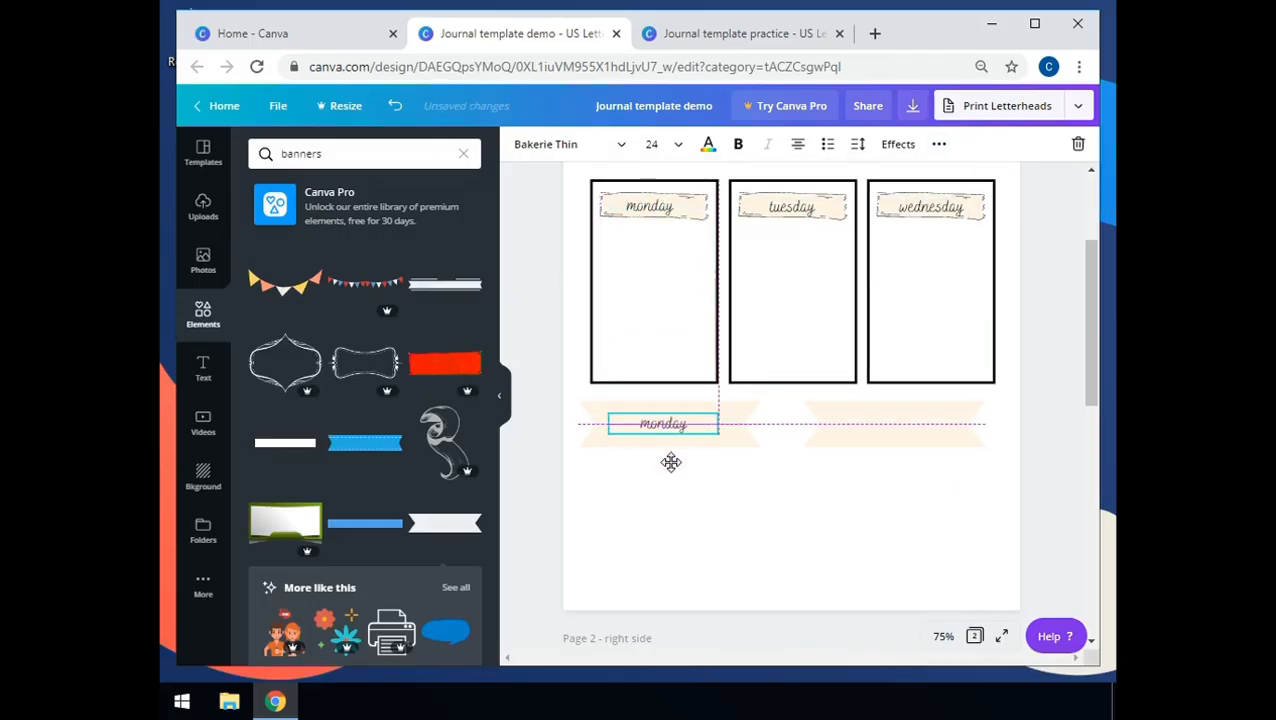
double_click(660, 426)
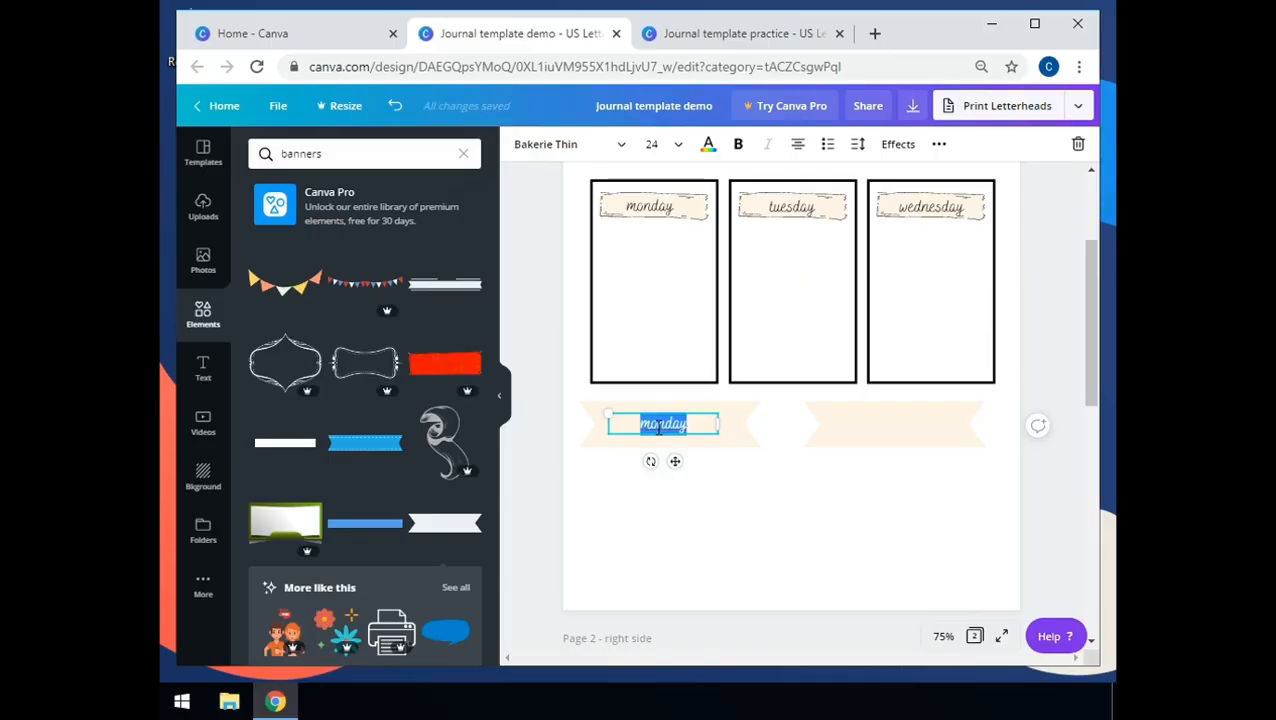
type("Goals")
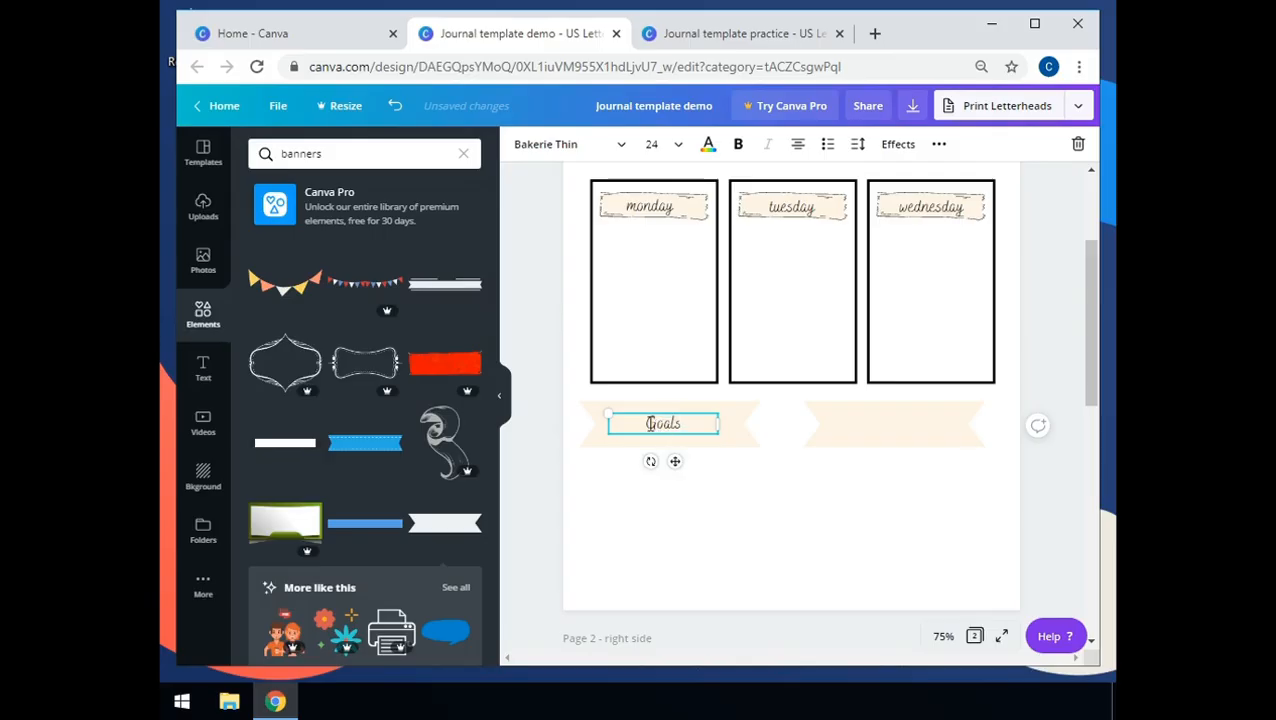
key("BackSpace")
- Set the "goals" label's font size to 48 and centre it on its ribbon
double_click(669, 424)
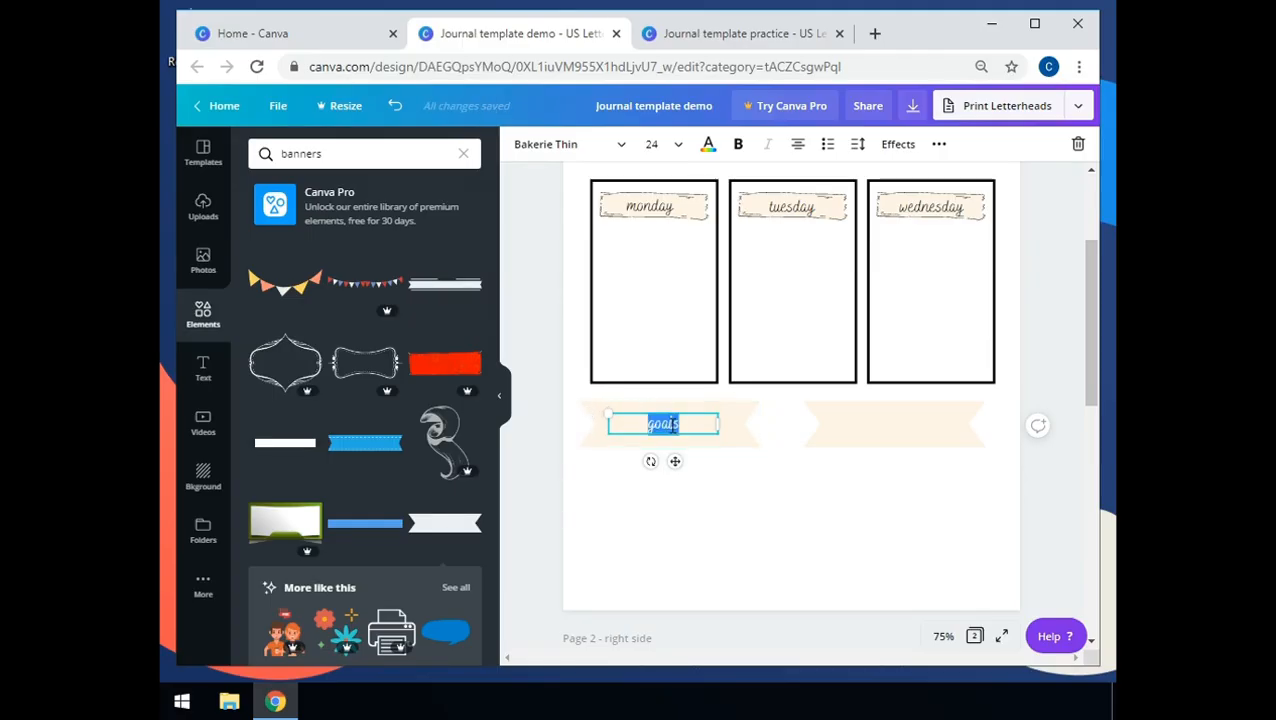
left_click(658, 145)
type("48")
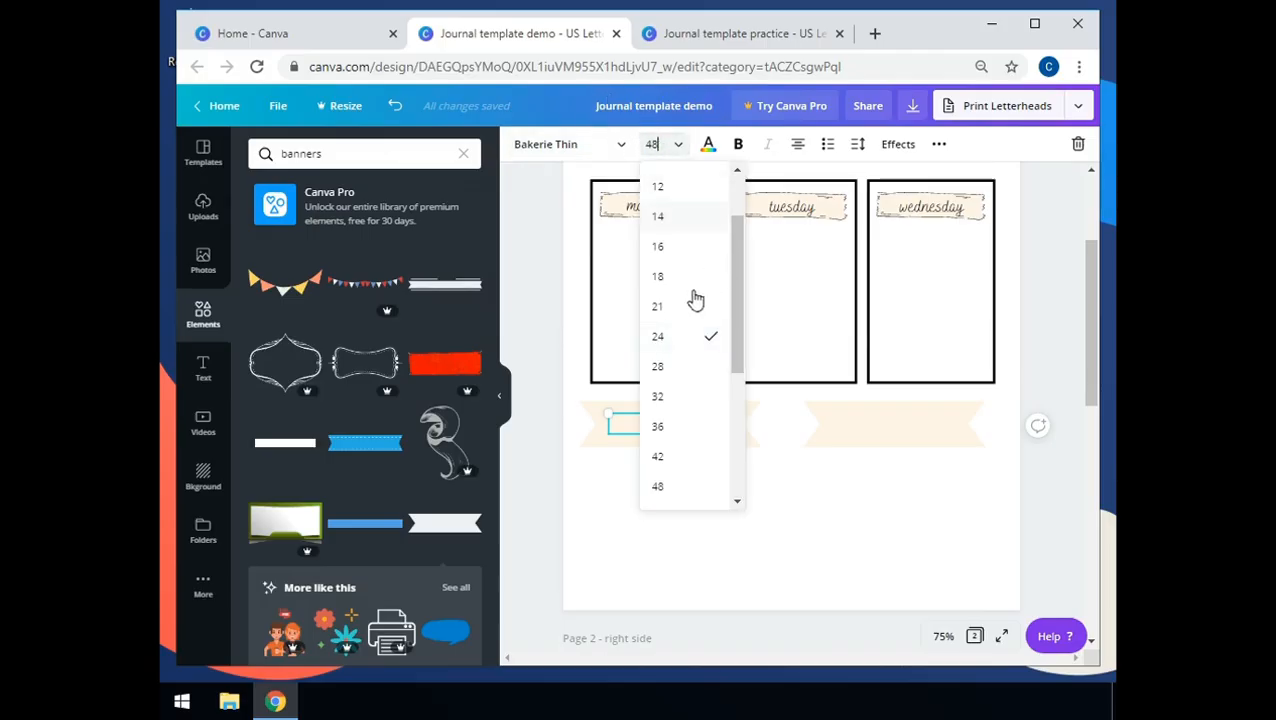
key("Return")
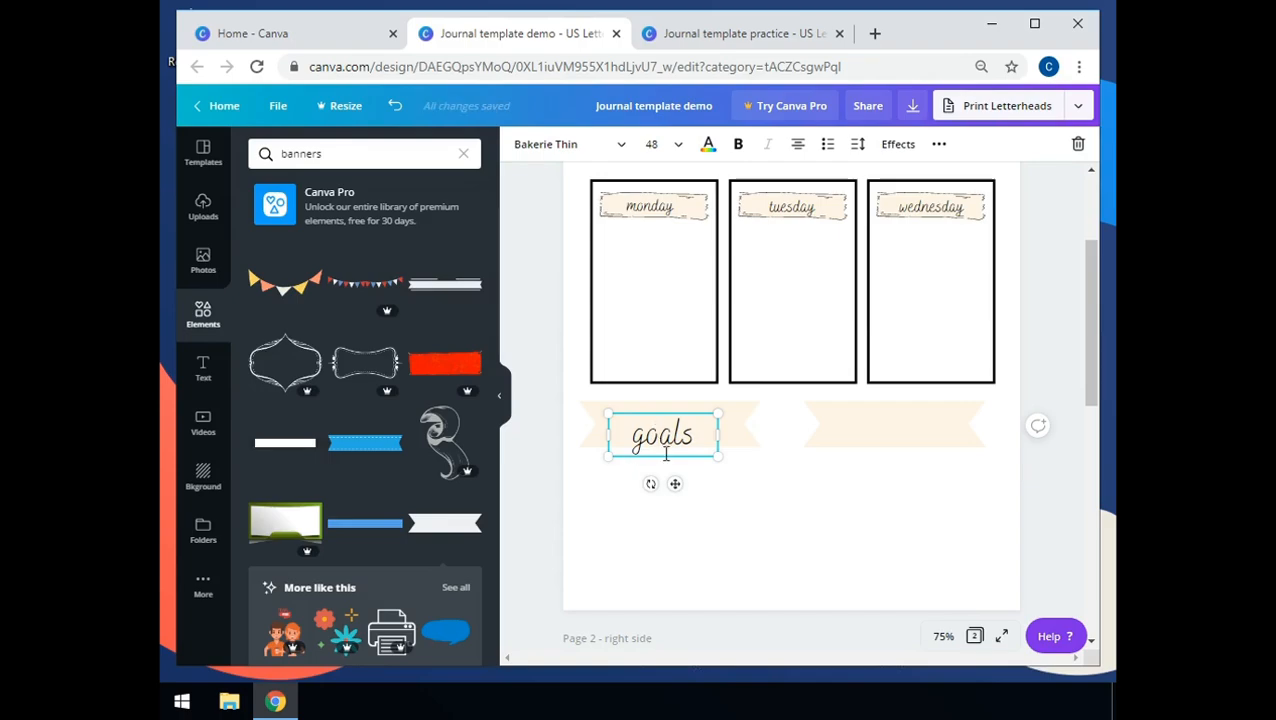
left_click_drag(675, 482, 681, 469)
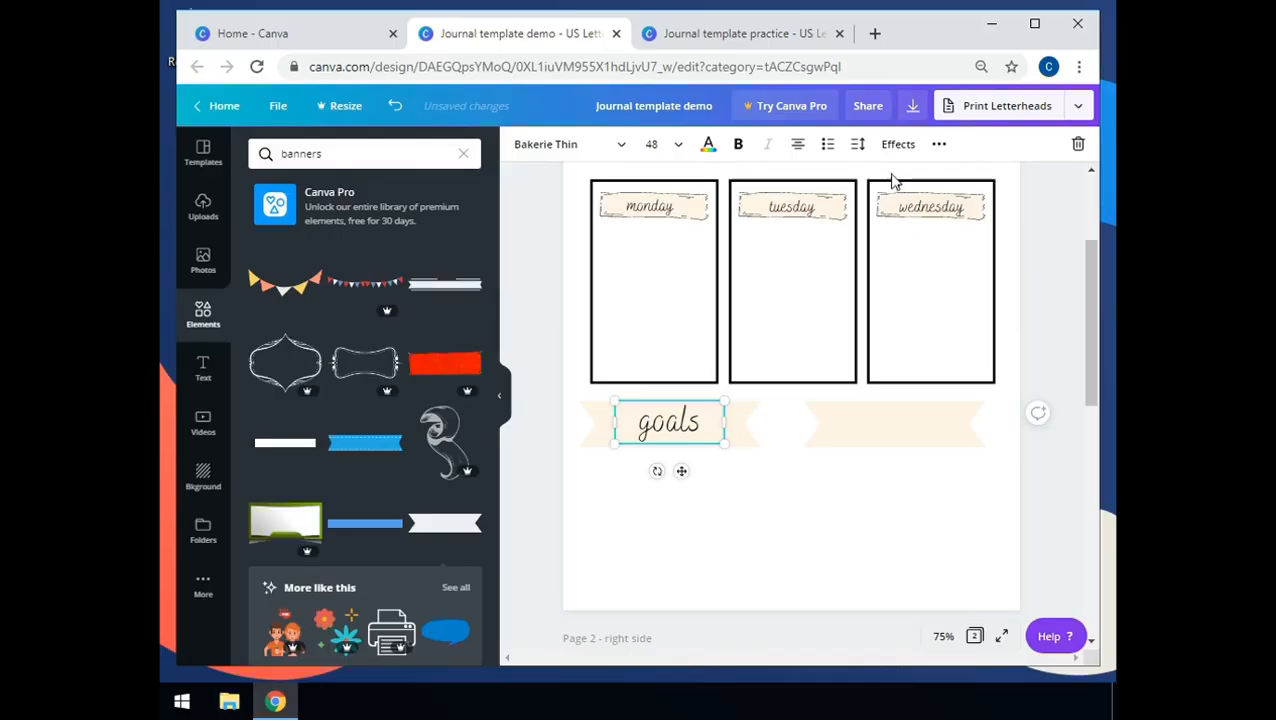
- Copy the "goals" label onto the other ribbon banner and change the copy's text to "to do list"
left_click(939, 144)
left_click(924, 181)
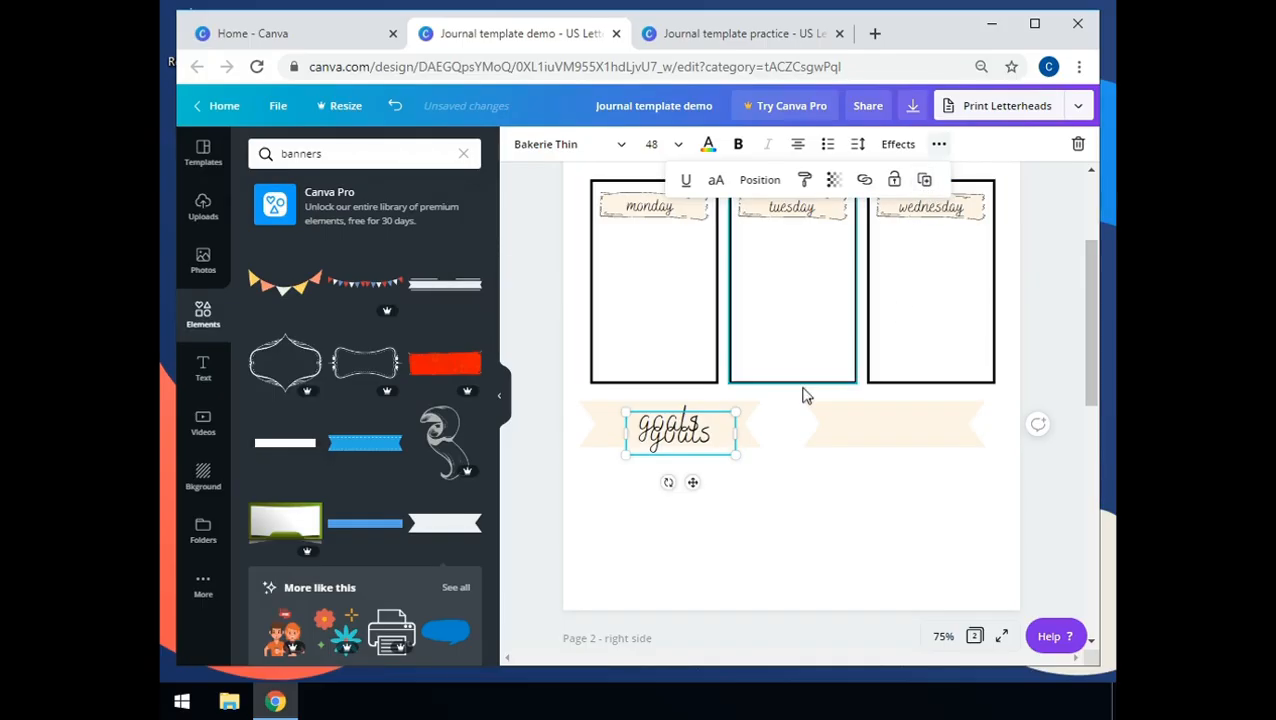
left_click_drag(691, 478, 906, 473)
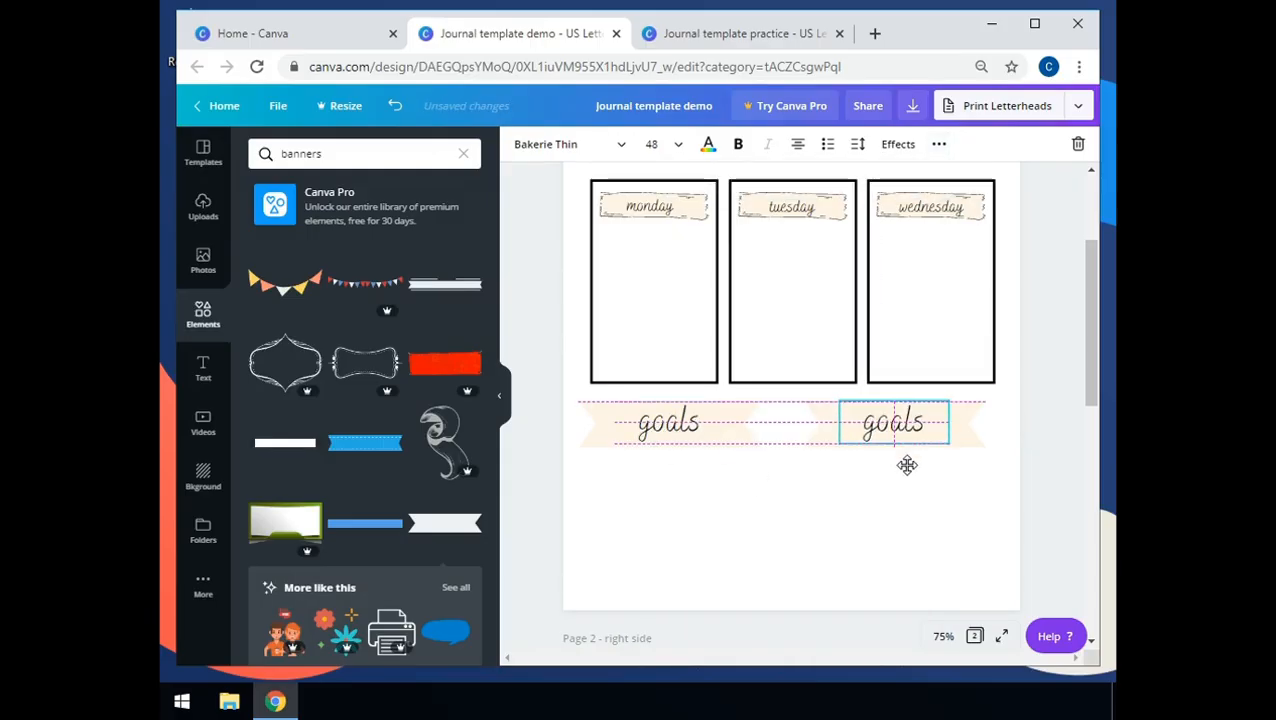
double_click(890, 430)
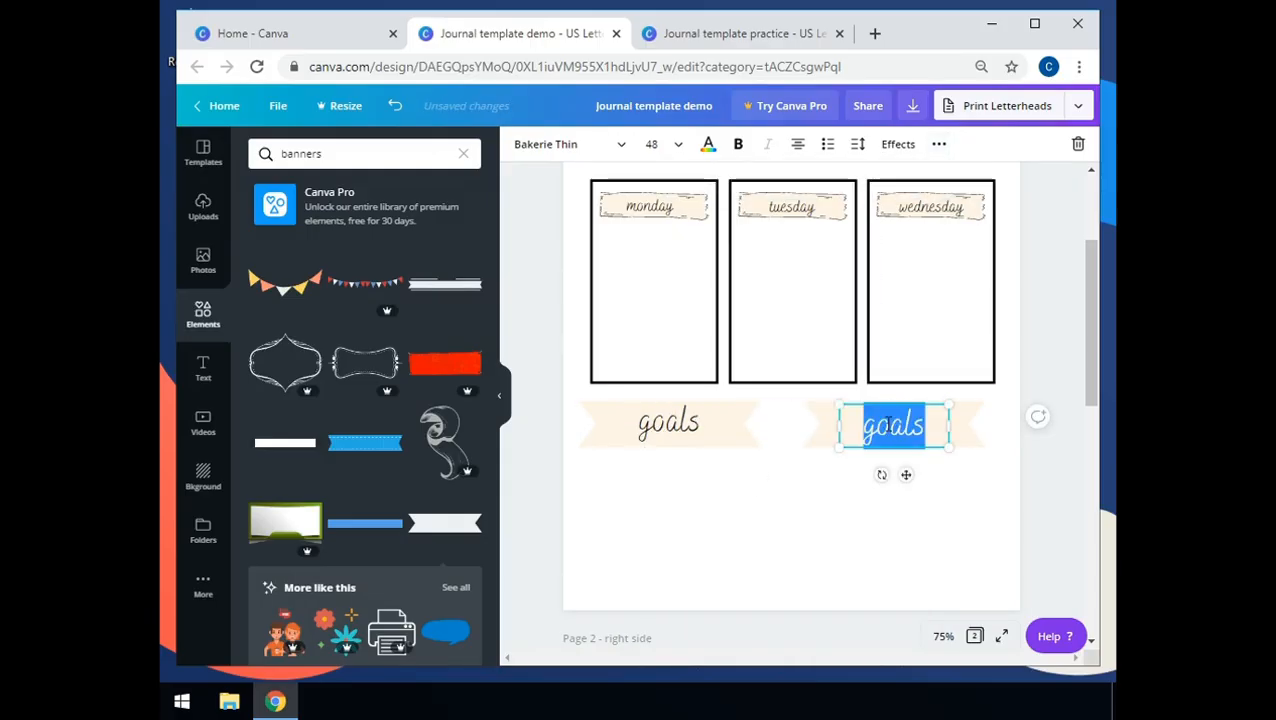
type("to")
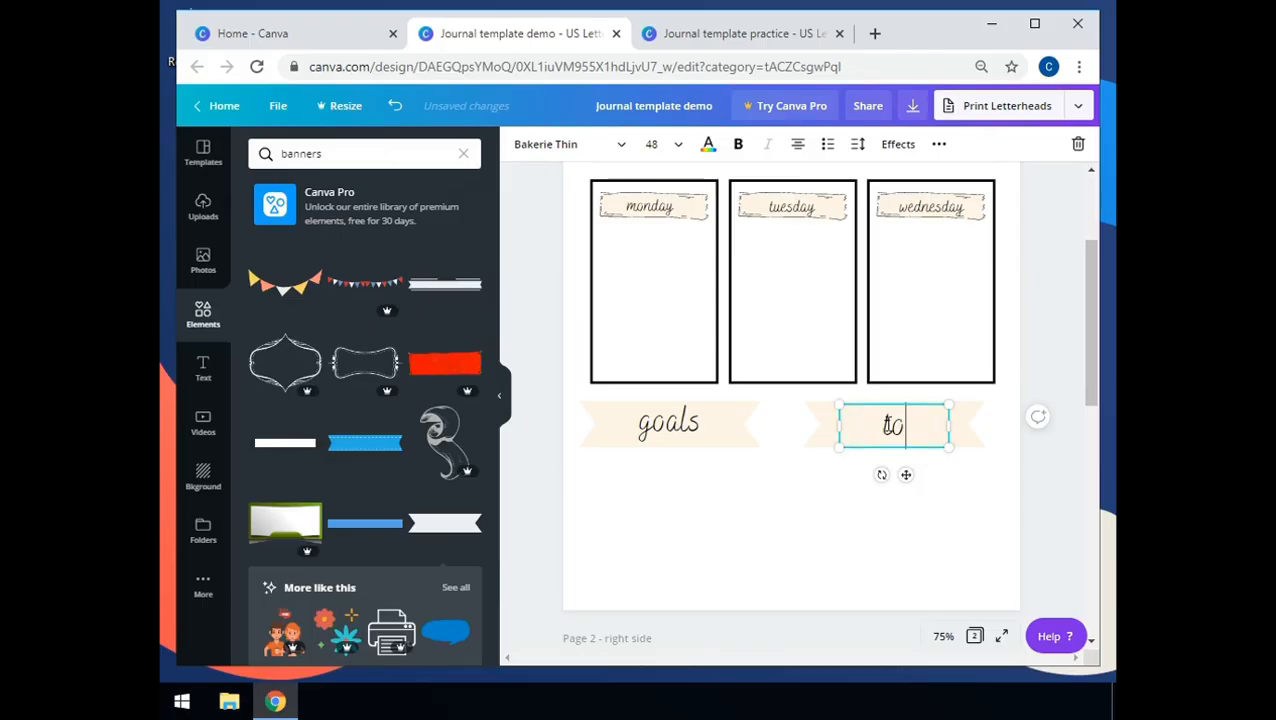
type(" do list")
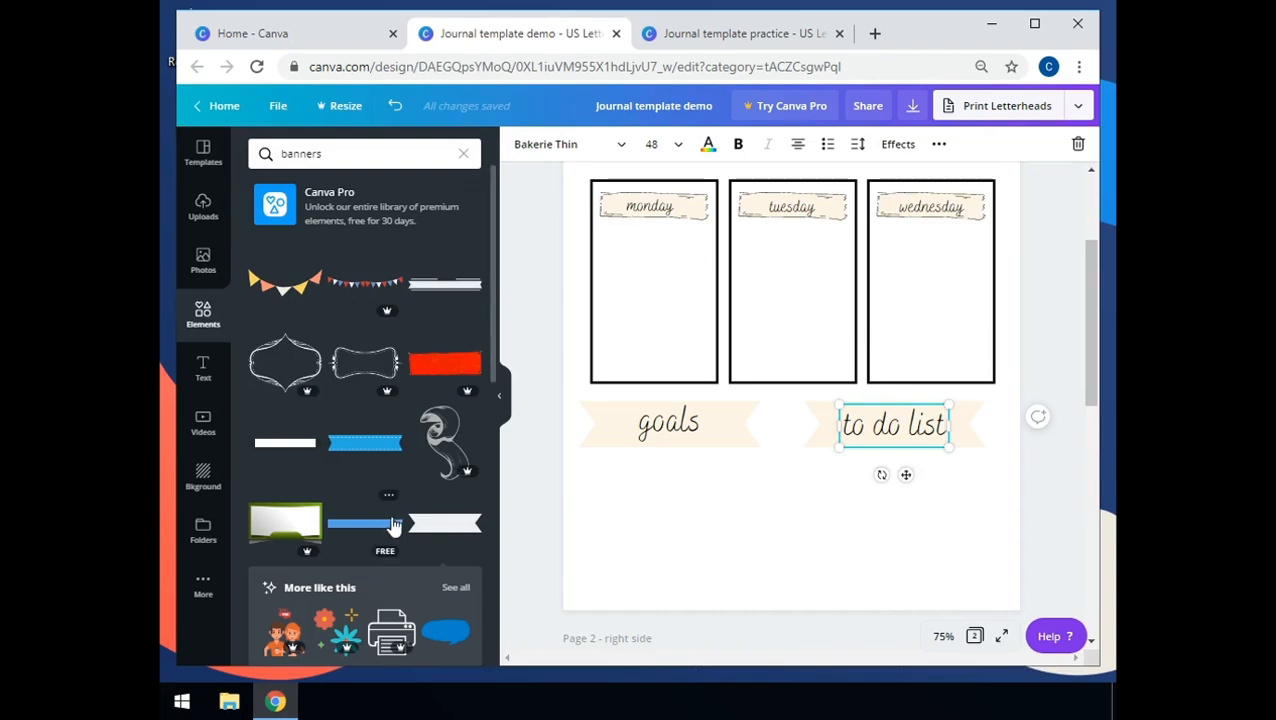
- Duplicate page 1's hand-drawn line and place the copy, shortened and turned vertical, as a divider between the "goals" and "to do list" ribbons
scroll(740, 337, "up", 2)
left_click(745, 322)
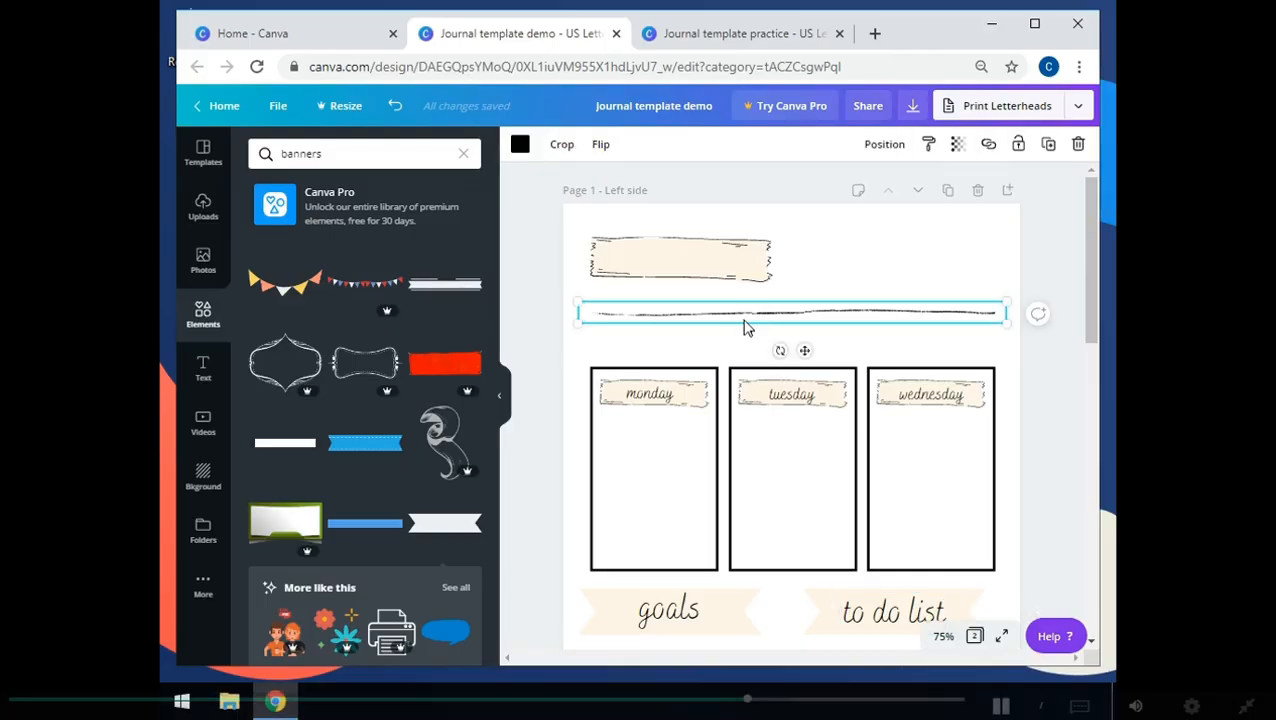
left_click(1048, 144)
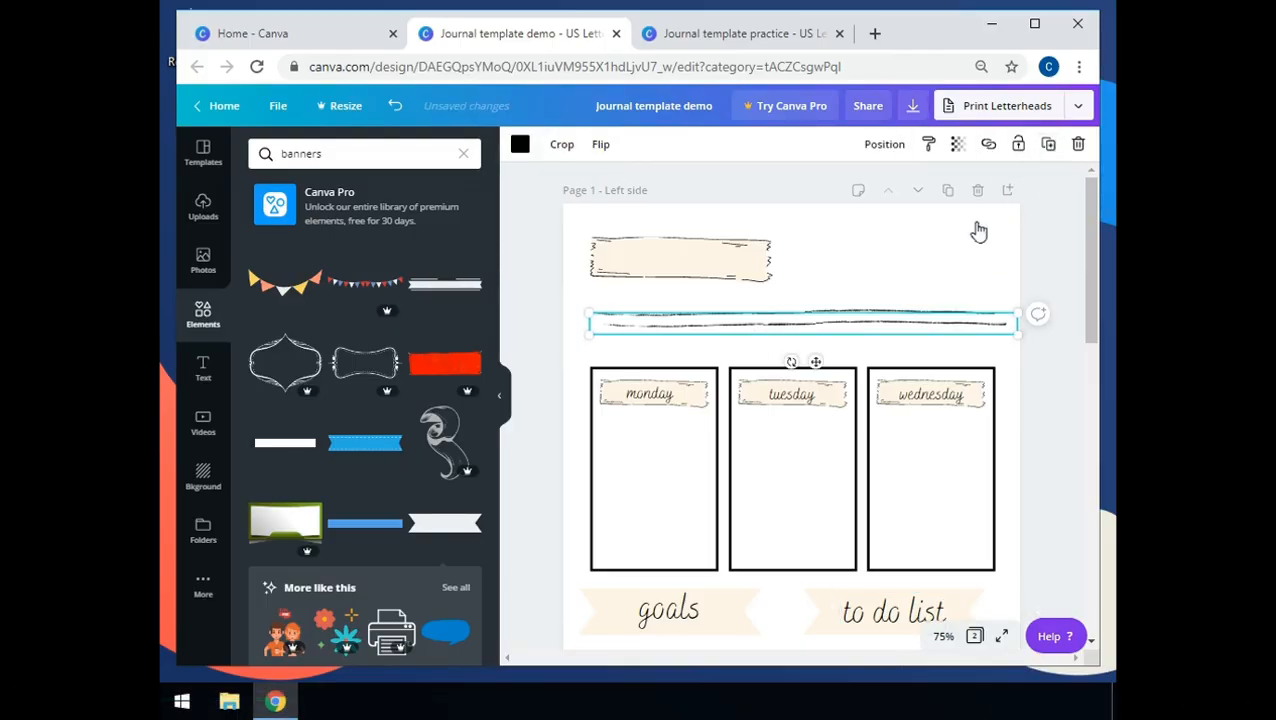
left_click_drag(816, 357, 820, 535)
scroll(834, 539, "down", 1)
scroll(834, 539, "down", 1)
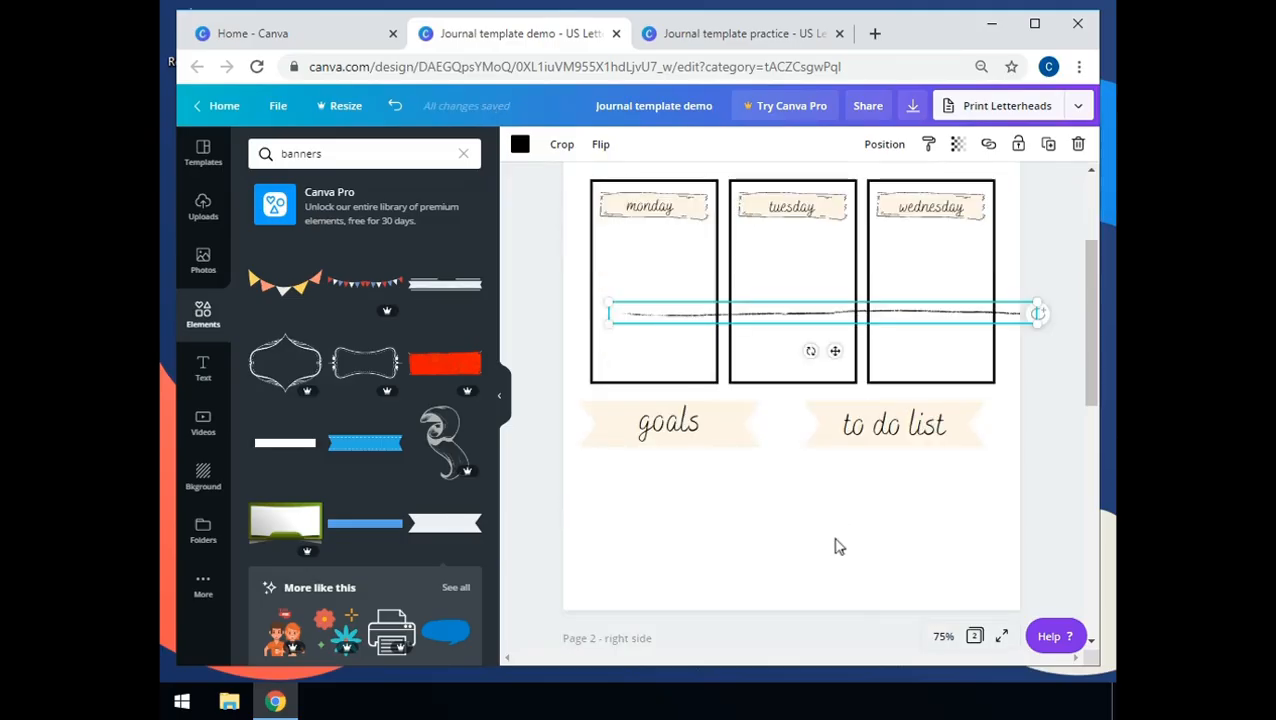
left_click_drag(834, 350, 829, 494)
left_click_drag(790, 264, 785, 455)
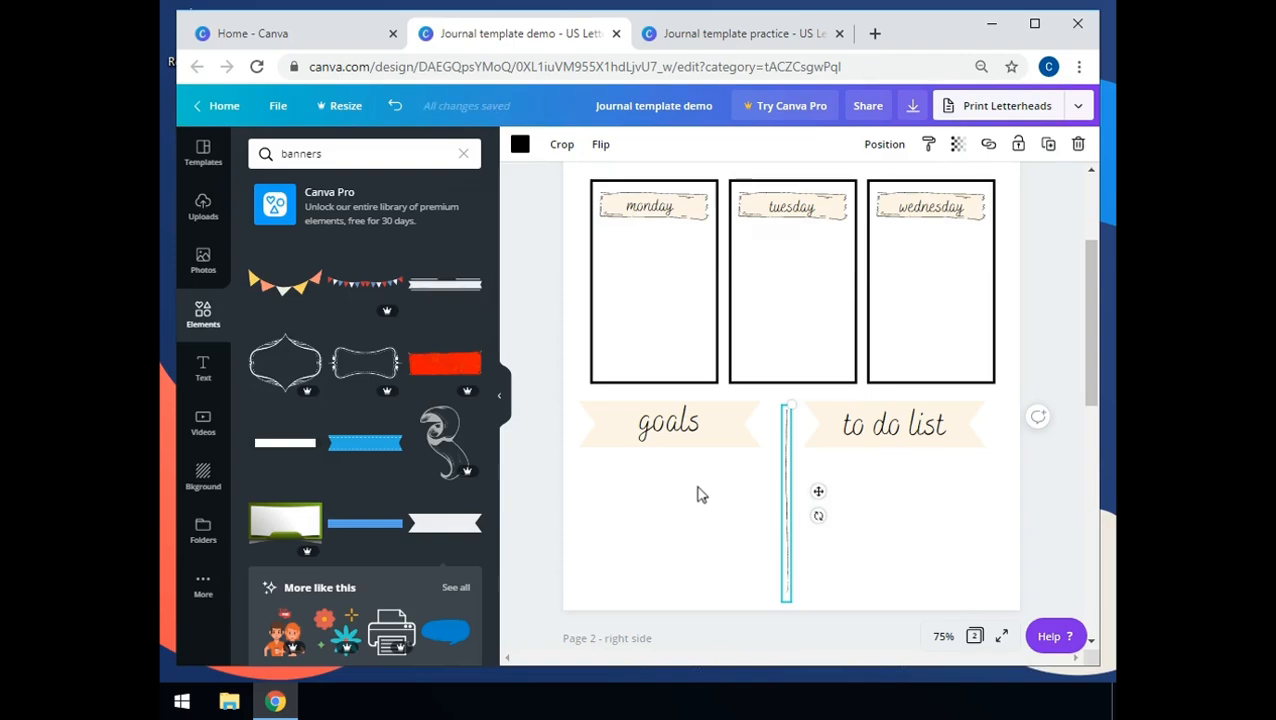
- Duplicate the friday frame on page 2 twice, place one copy beside it and shorten that copy to about half height
scroll(700, 493, "down", 4)
scroll(700, 493, "up", 1)
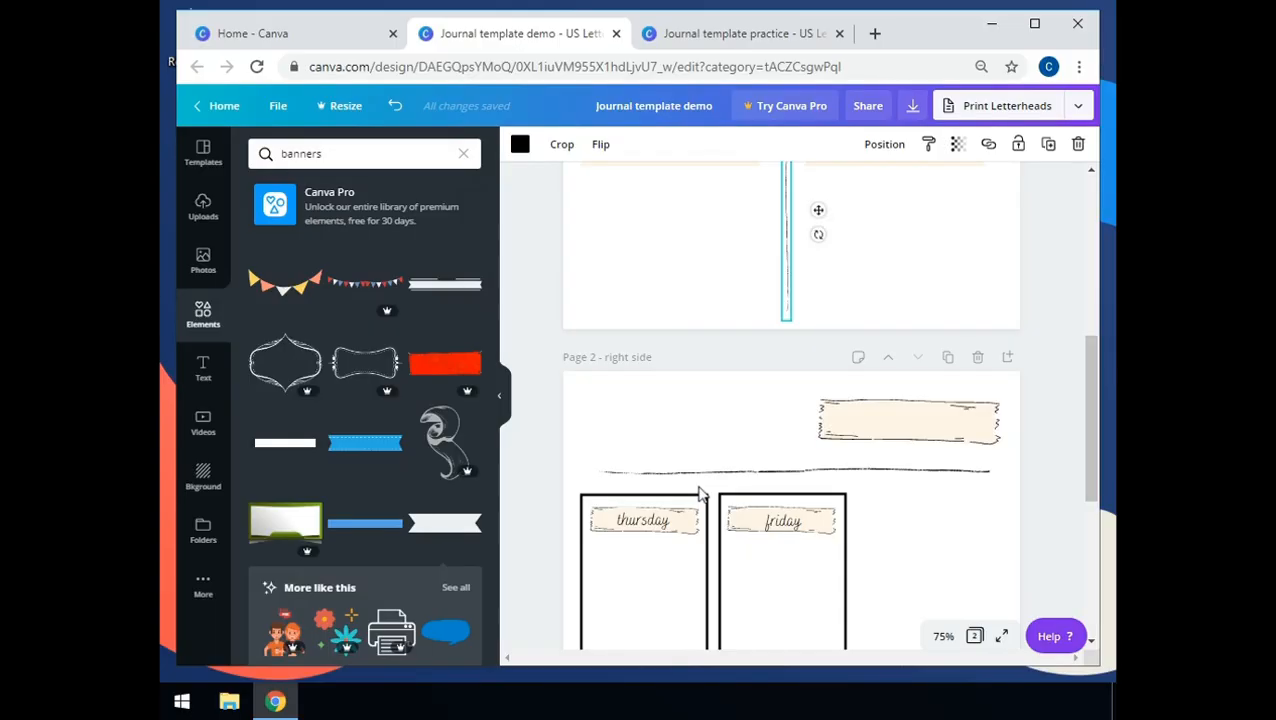
scroll(700, 493, "down", 3)
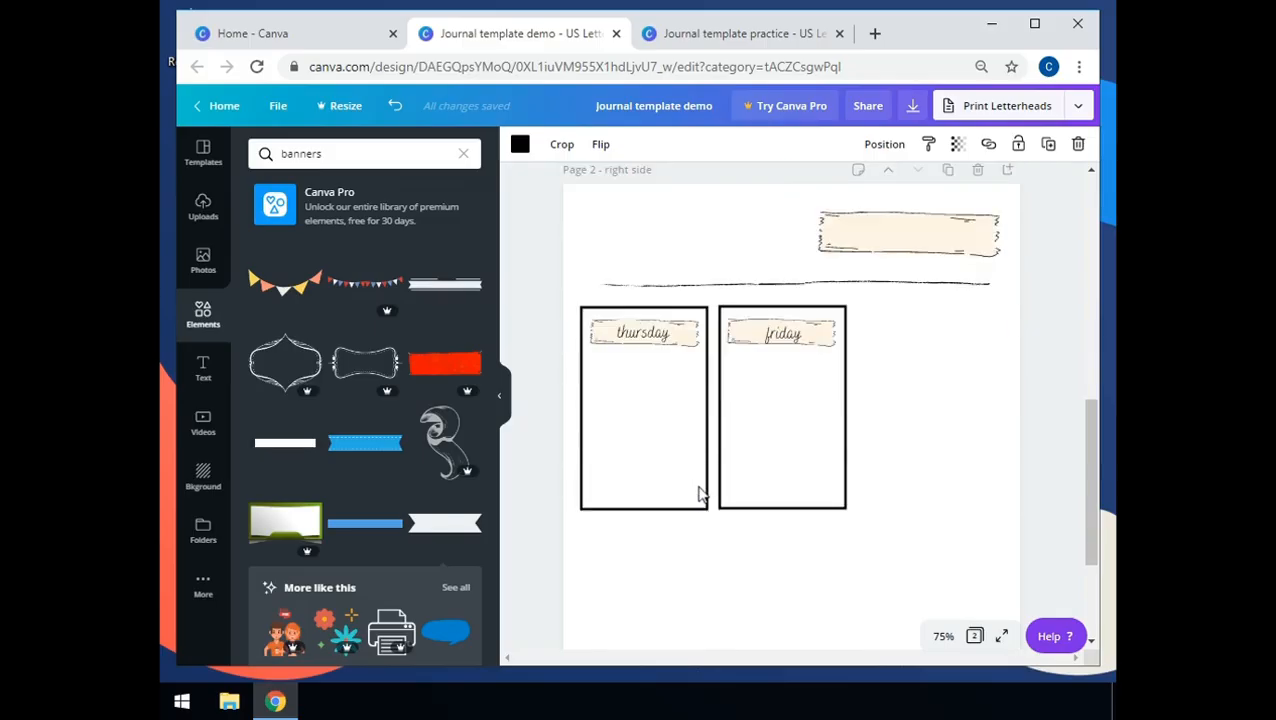
left_click(779, 388)
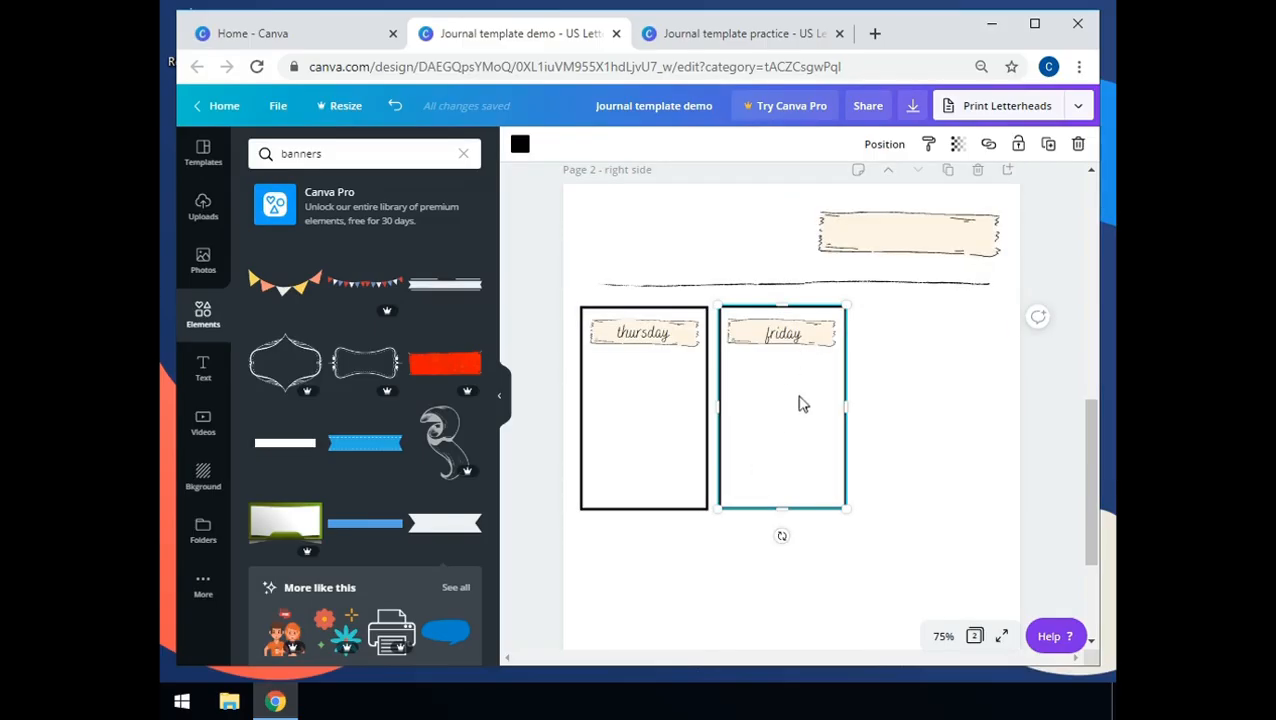
left_click(1048, 145)
left_click(1048, 145)
left_click_drag(852, 452, 951, 426)
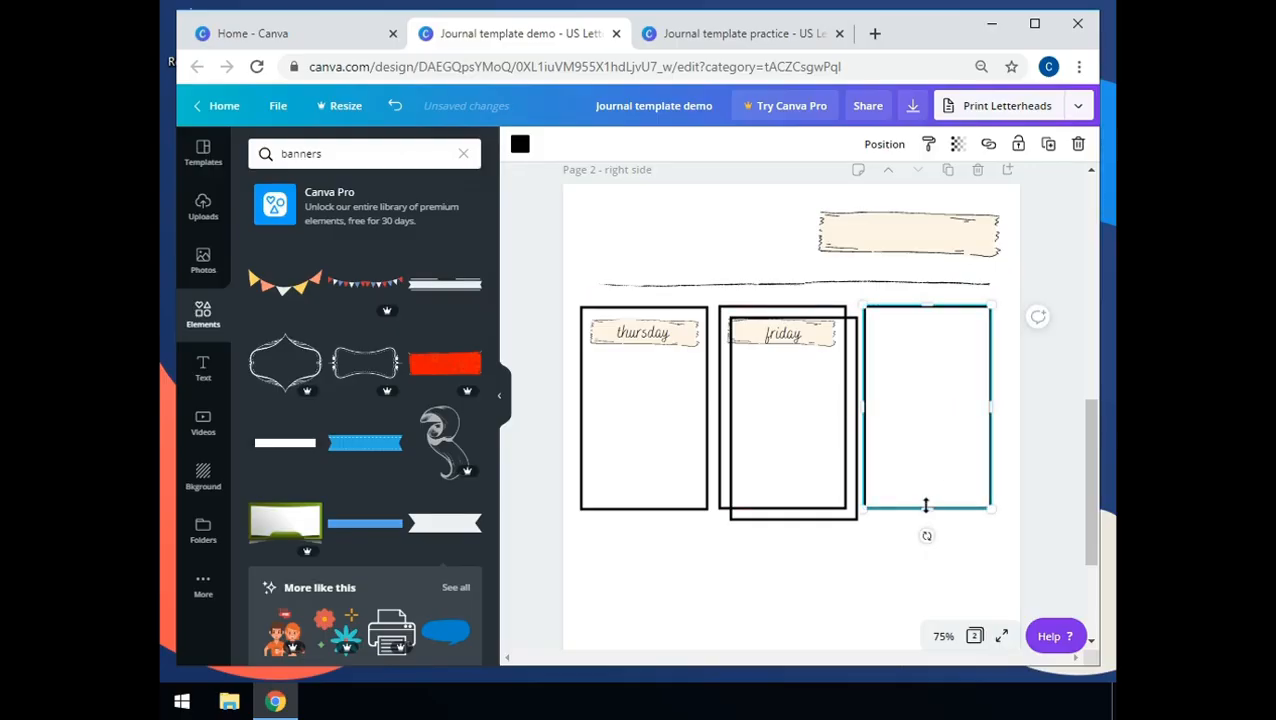
left_click_drag(926, 509, 926, 390)
- Place the second frame copy below the shortened one, reduce it to about half height, and line up both small frames beside the friday frame
left_click_drag(783, 436, 885, 525)
scroll(885, 525, "down", 3)
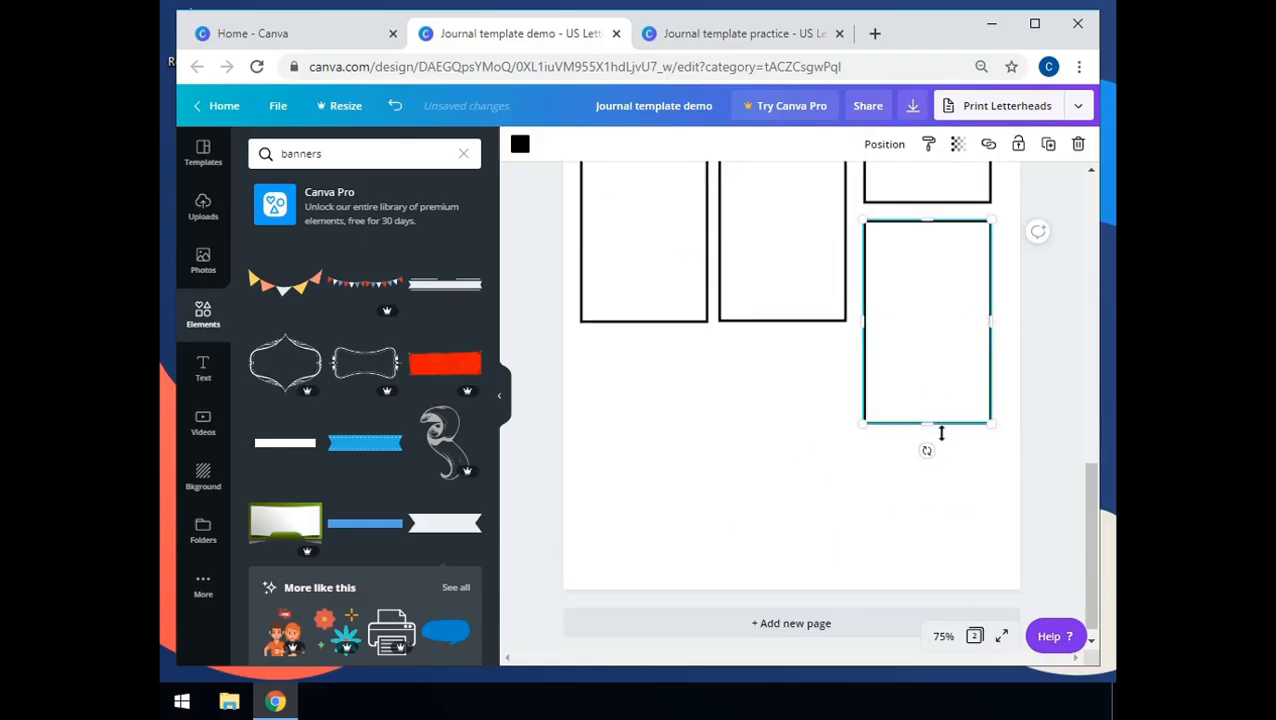
left_click_drag(926, 423, 923, 314)
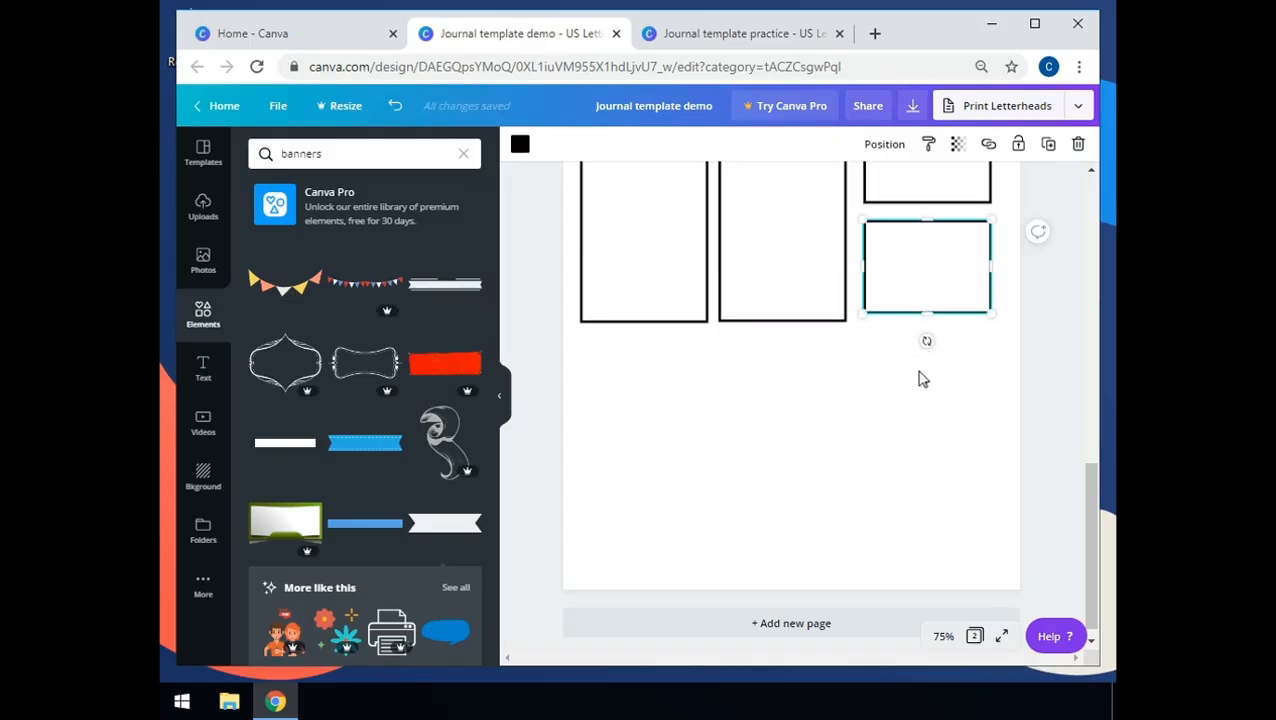
scroll(922, 379, "up", 2)
left_click_drag(945, 356, 940, 362)
left_click_drag(940, 282, 937, 283)
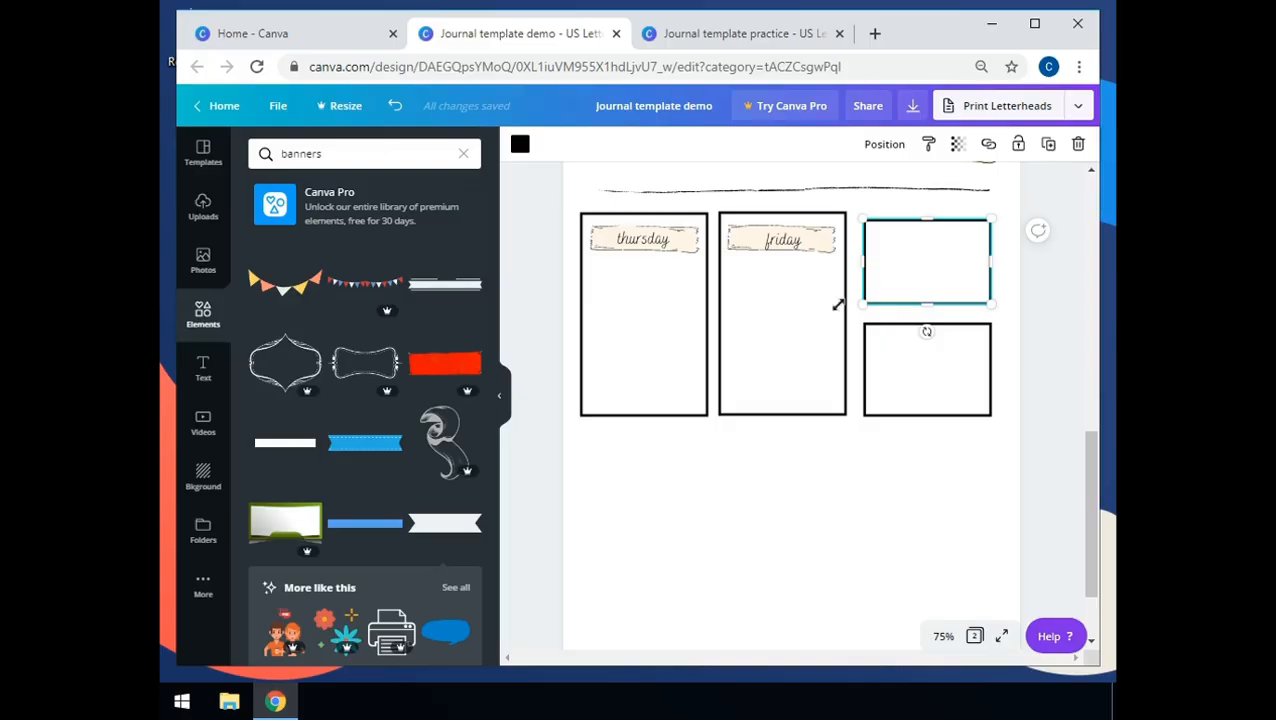
- Move the "friday" label off its banner, duplicate the banner twice, and place a smaller copy in each of the two small frames
left_click_drag(735, 242, 737, 290)
left_click(751, 251)
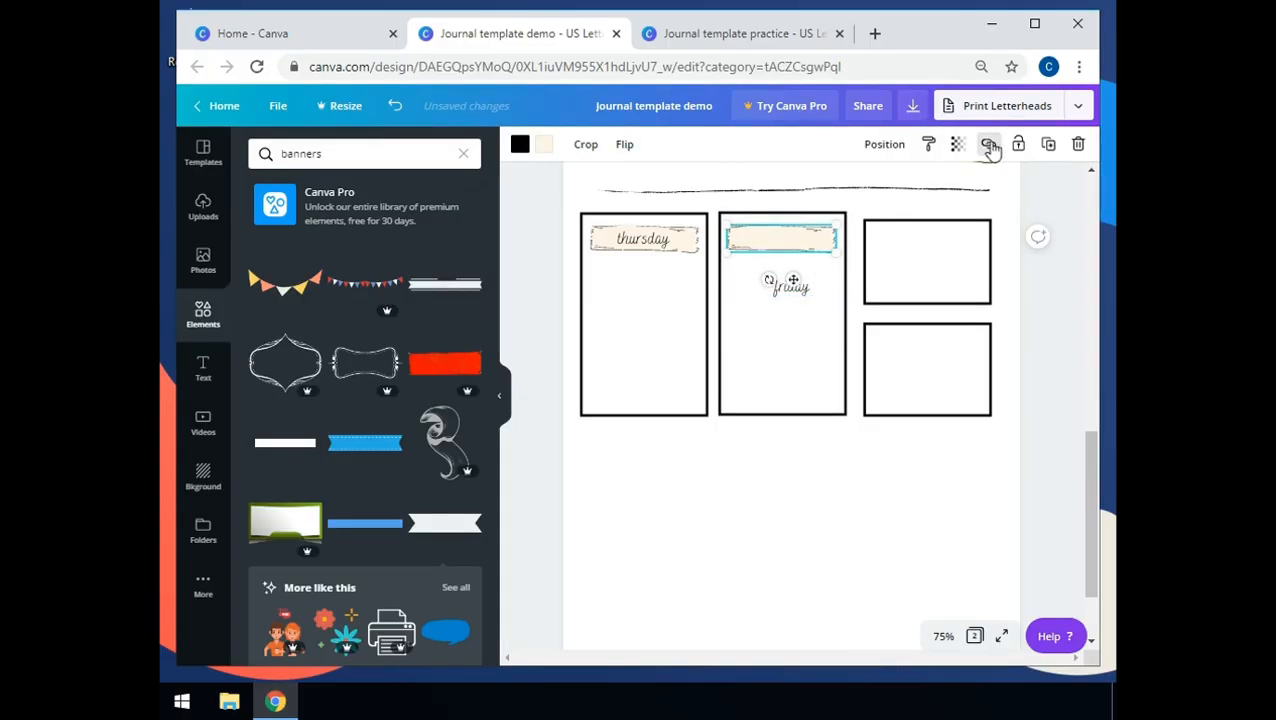
left_click(1046, 144)
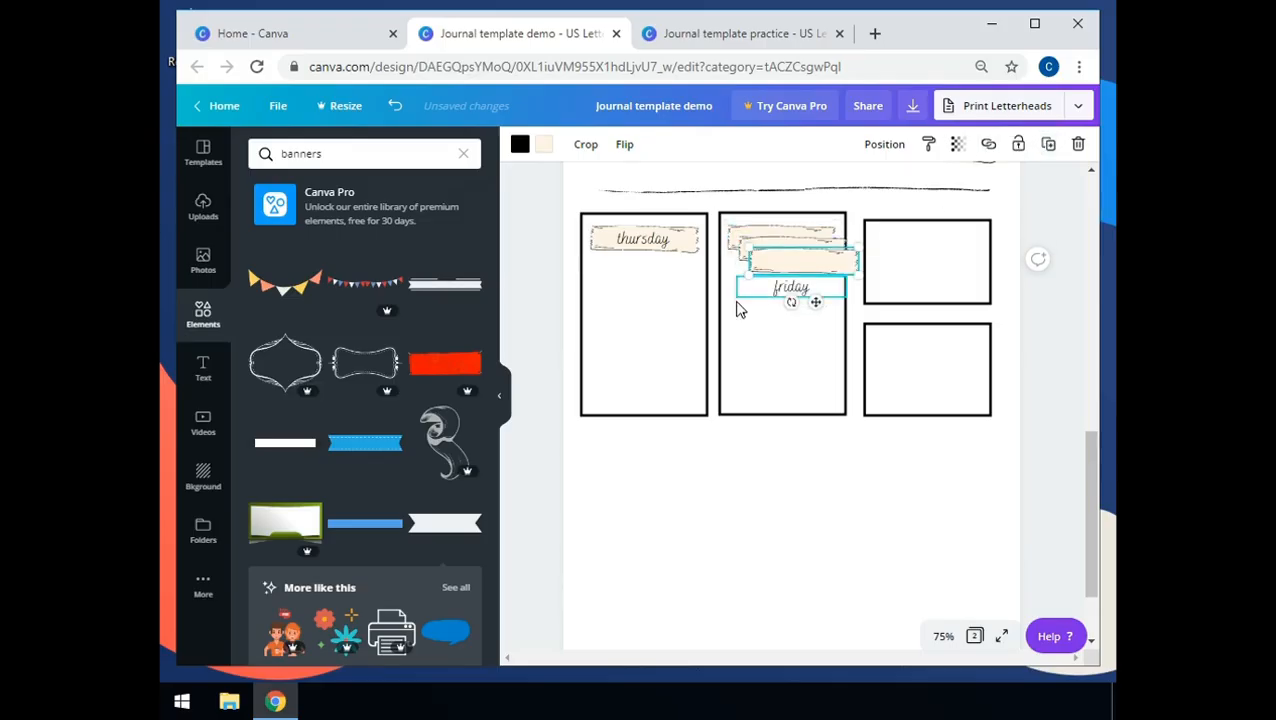
left_click_drag(834, 262, 905, 244)
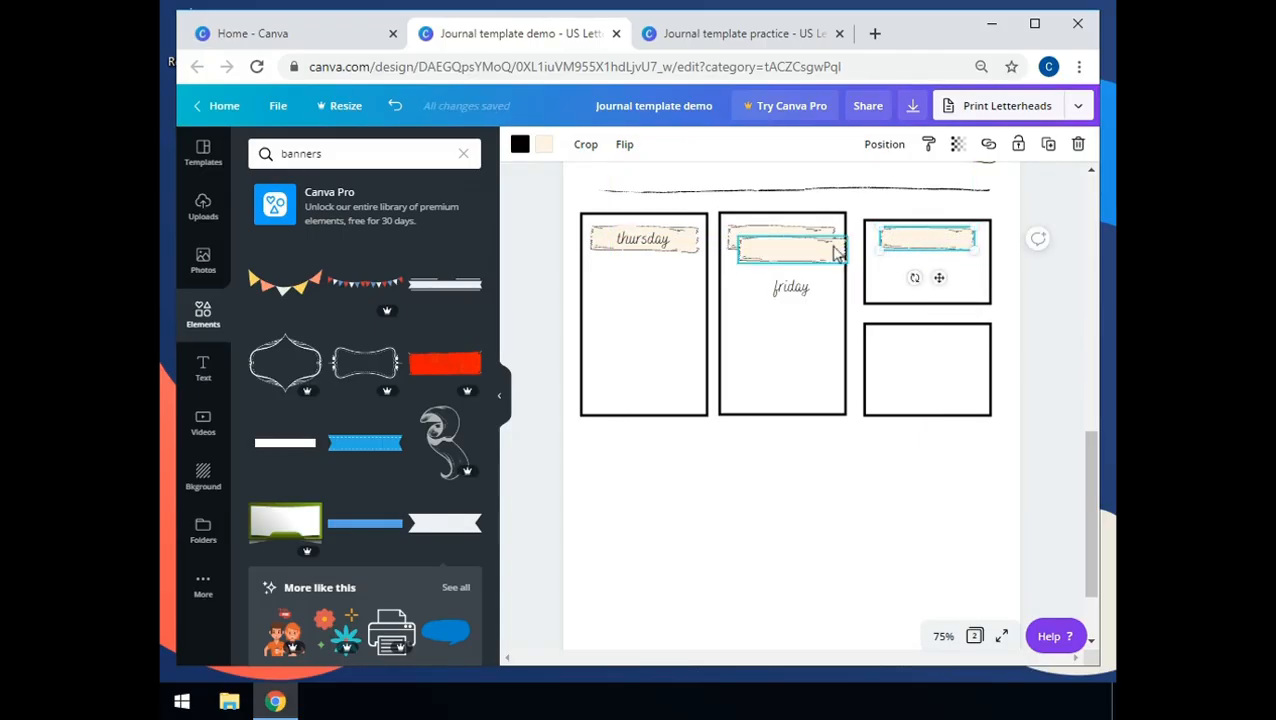
left_click(971, 293)
left_click_drag(788, 252, 902, 344)
- Copy the "friday" label onto the banners in both small frames and return the original label to the friday banner
left_click(793, 292)
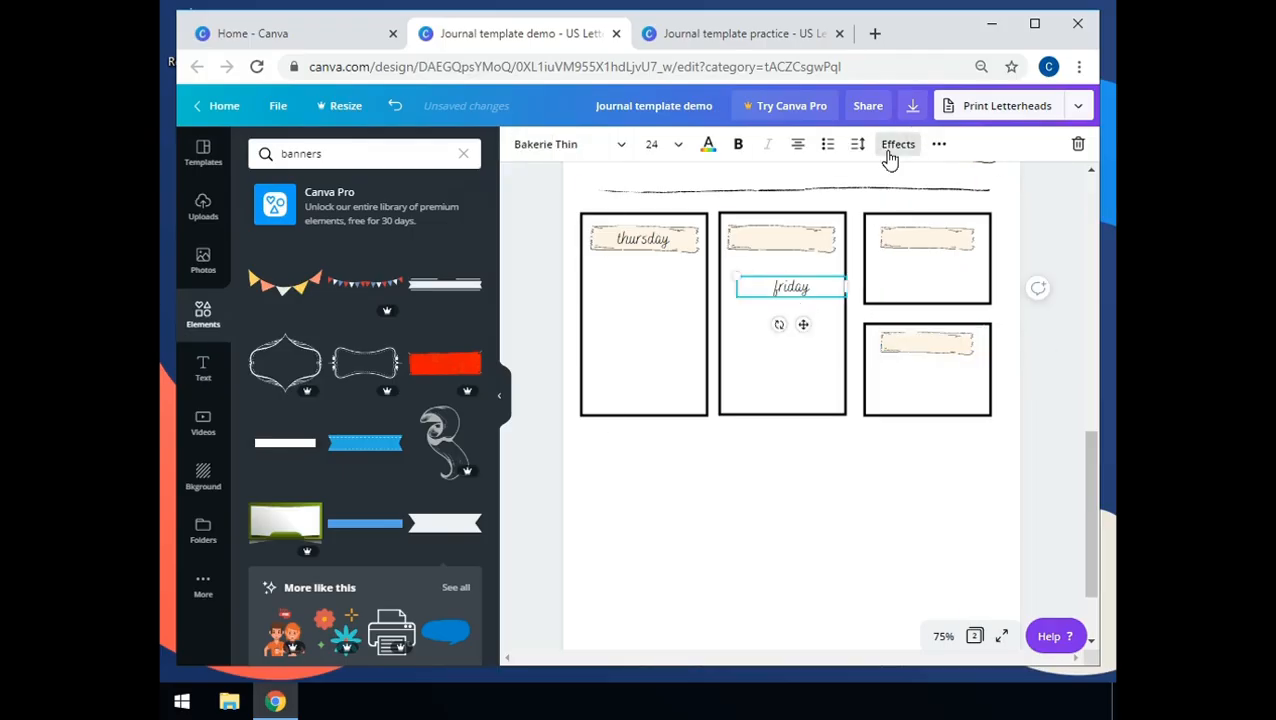
left_click(939, 145)
left_click(922, 183)
left_click_drag(808, 310, 921, 233)
left_click_drag(795, 305, 781, 239)
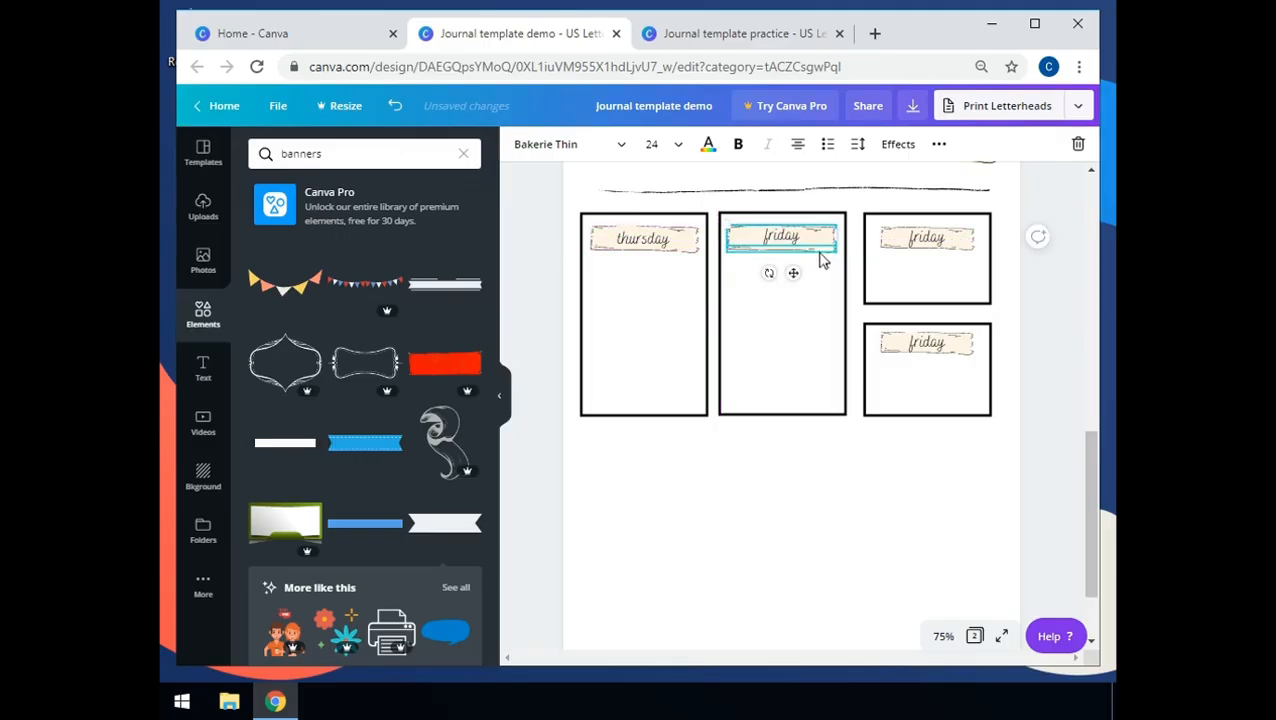
- Change the label in the upper small frame to "saturday" and the label in the lower one to "sunday"
left_click(926, 237)
double_click(926, 237)
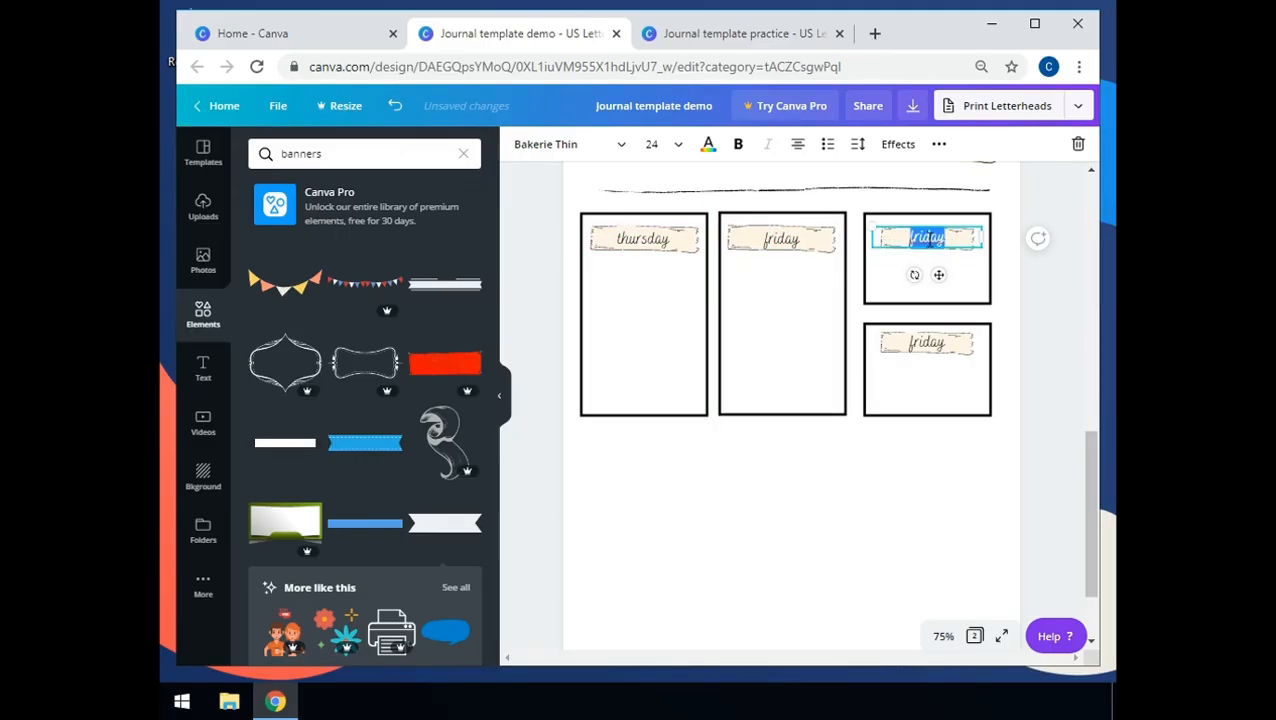
type("saturda")
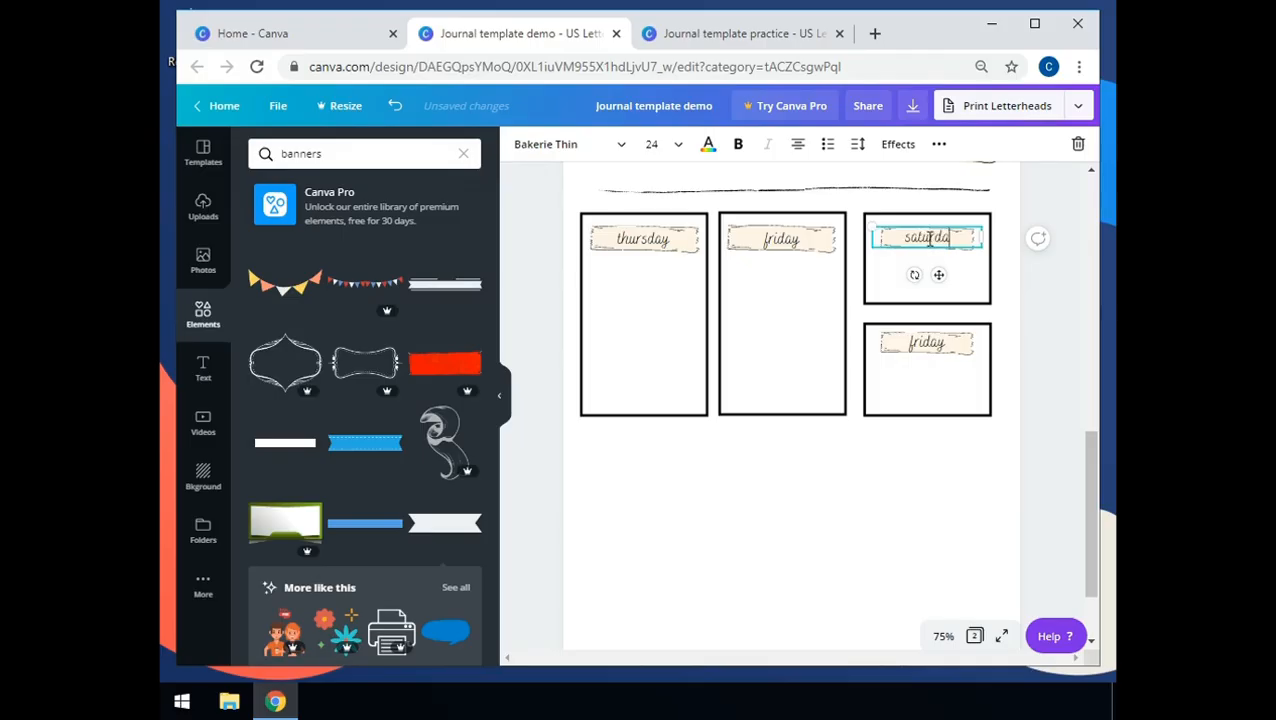
type("y")
left_click(925, 342)
double_click(925, 342)
type("sunday")
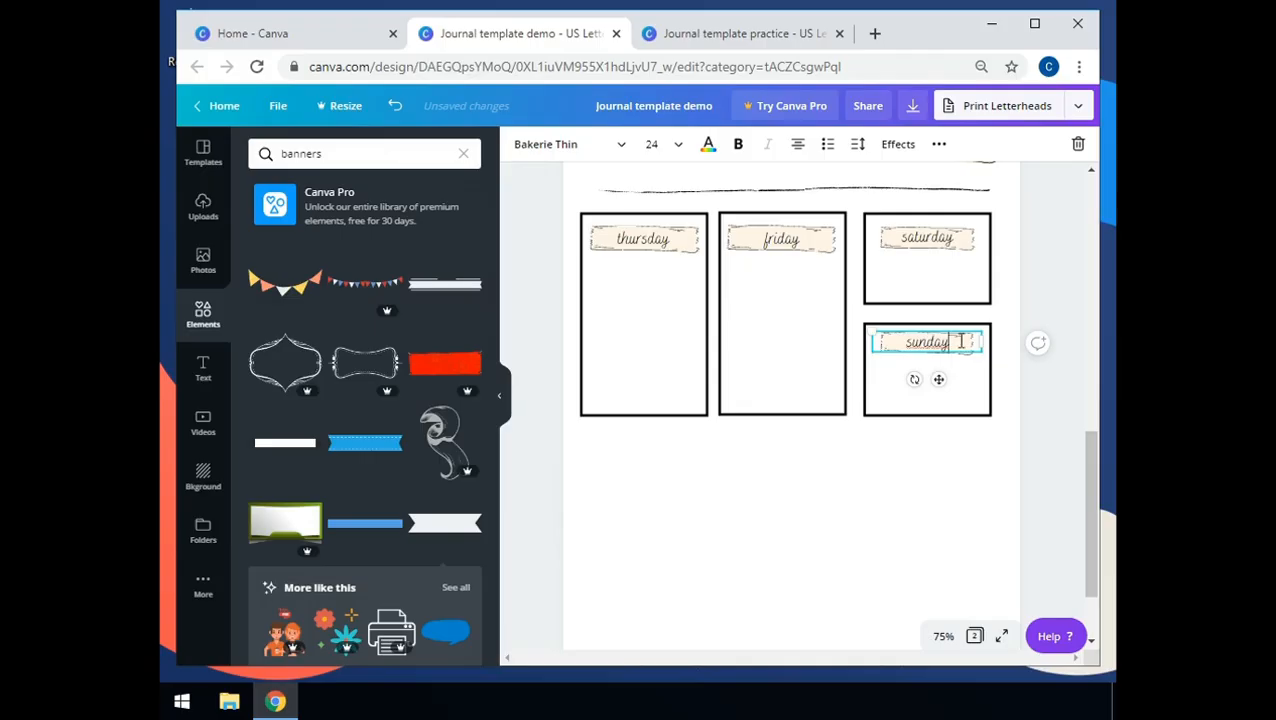
- Group the "goals" label with the banner behind it on page 1
scroll(643, 398, "up", 3)
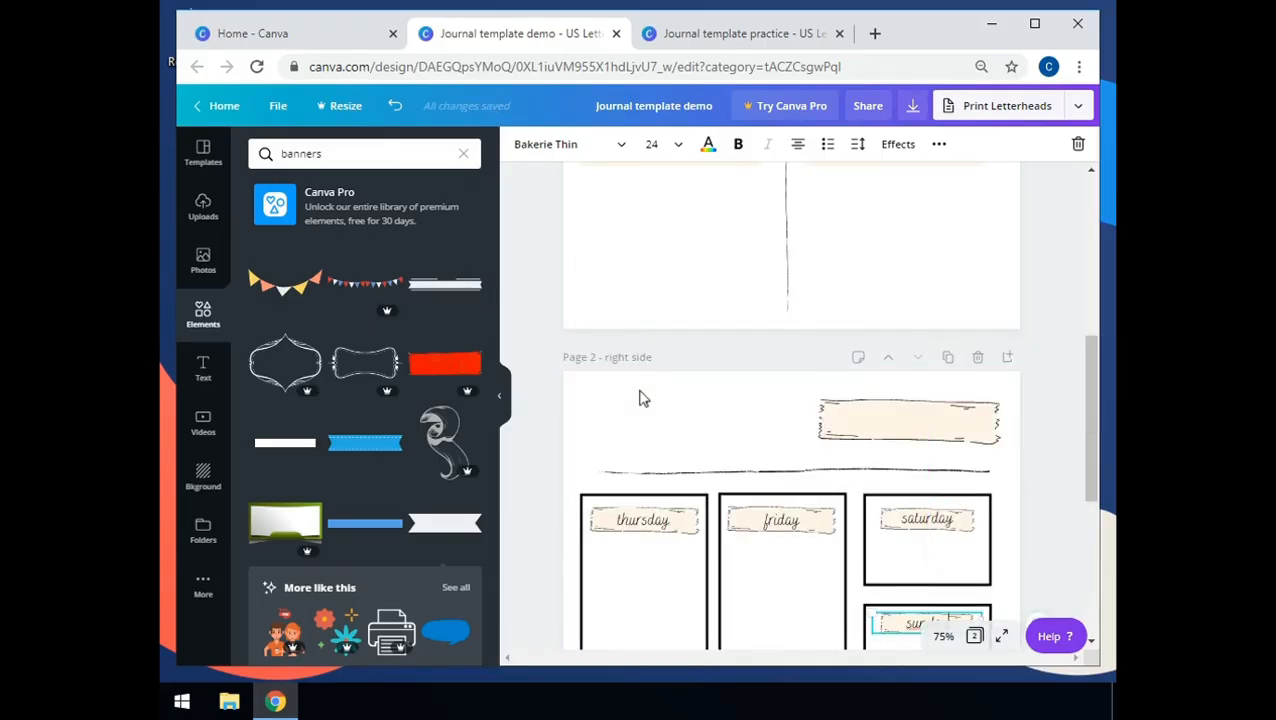
scroll(658, 410, "up", 2)
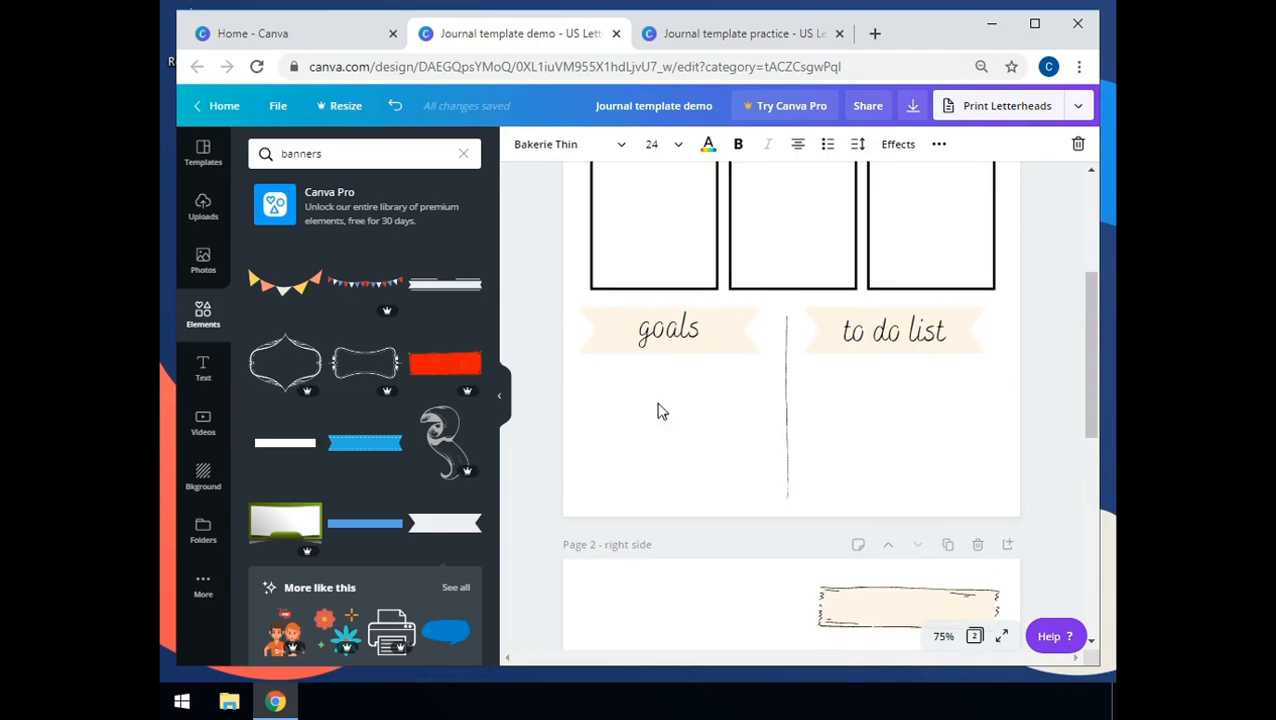
left_click(658, 343)
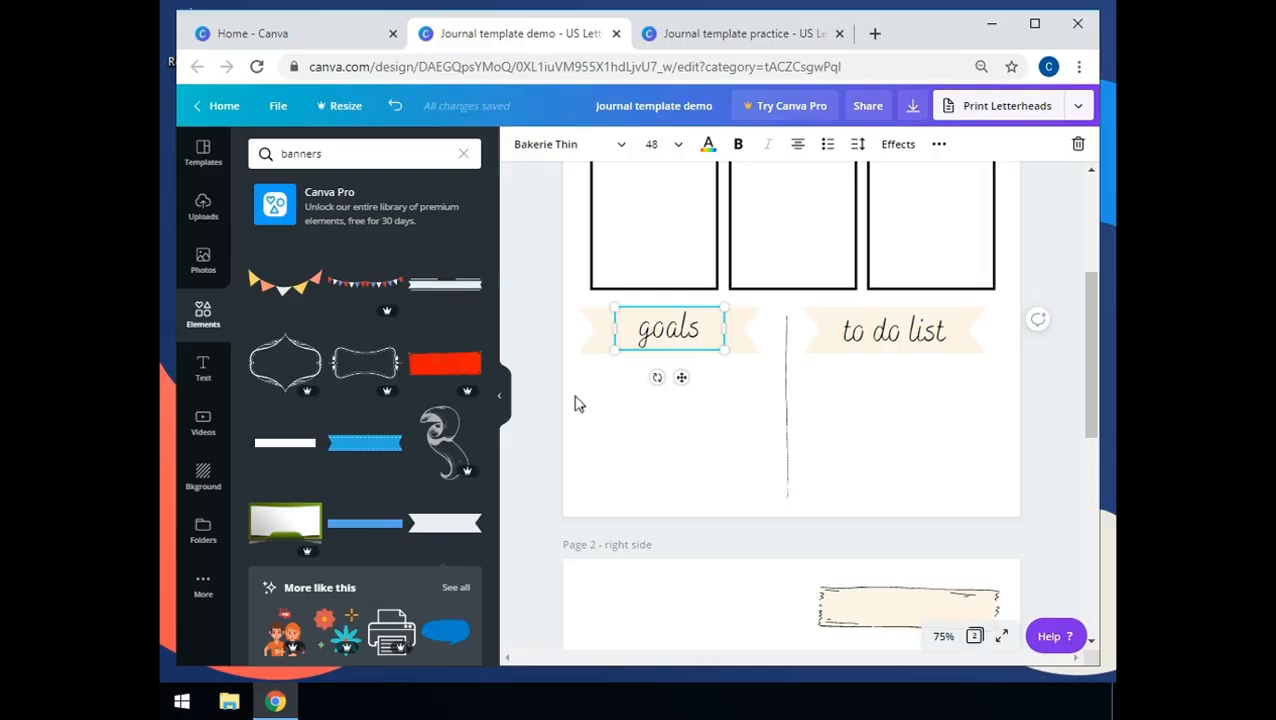
left_click_drag(573, 366, 765, 306)
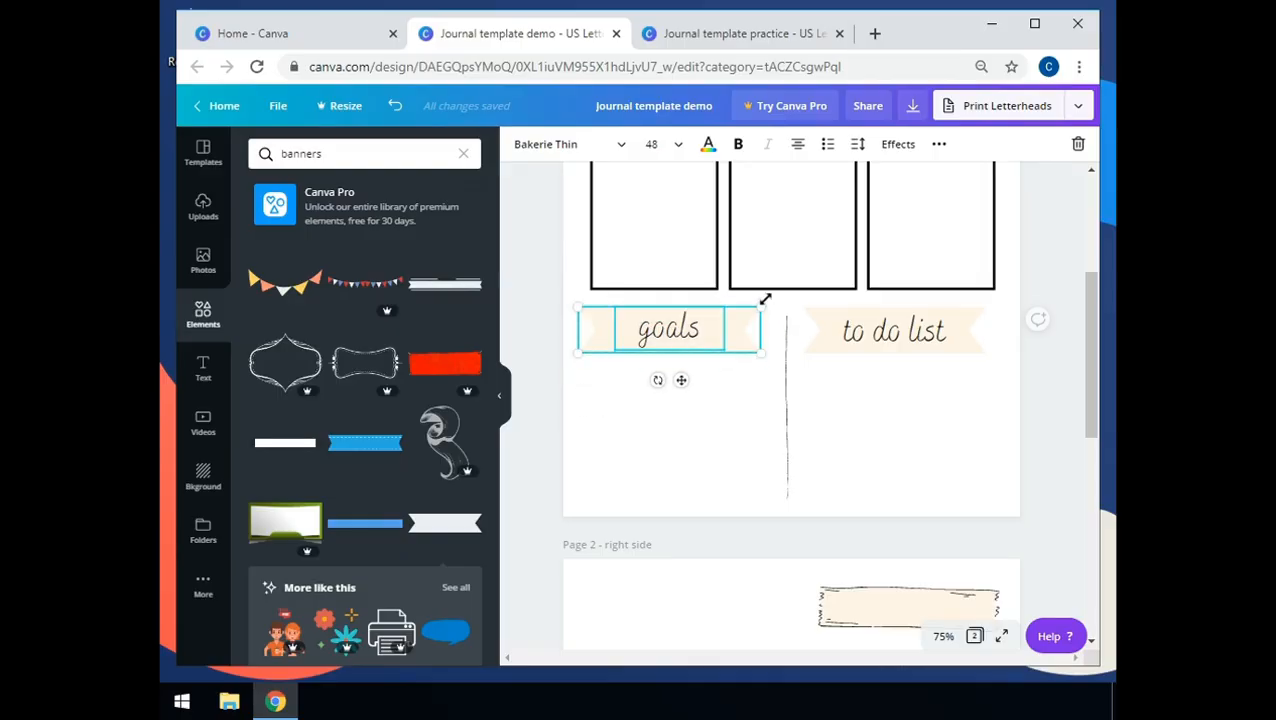
left_click(939, 144)
left_click(735, 181)
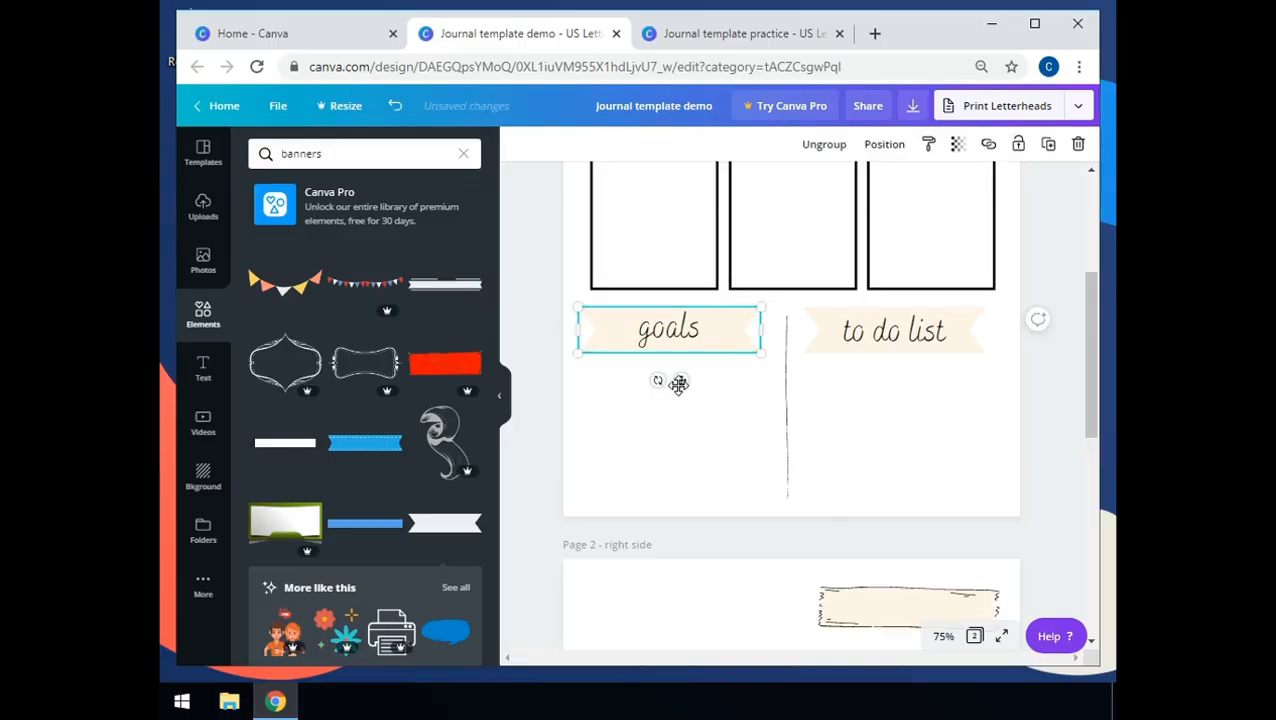
- Duplicate the grouped goals banner and move the copy to page 2, just below the thursday frame and aligned with its left edge
left_click(1048, 144)
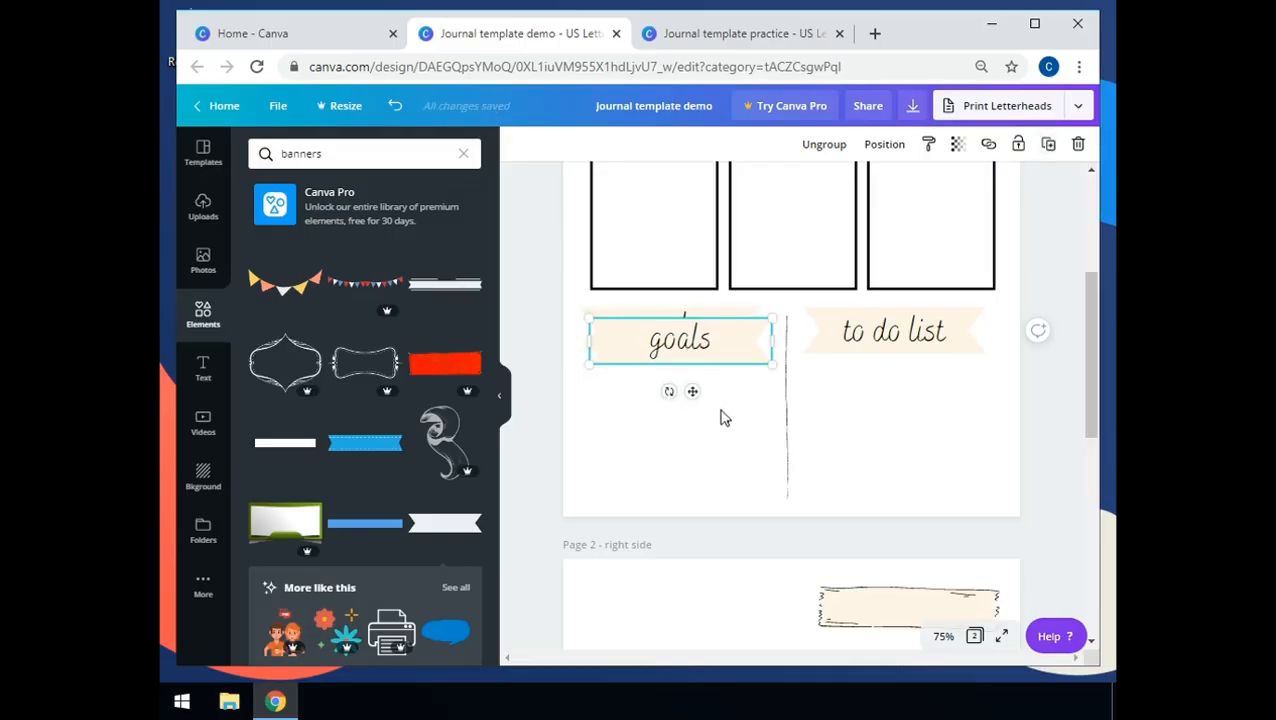
scroll(724, 418, "down", 2)
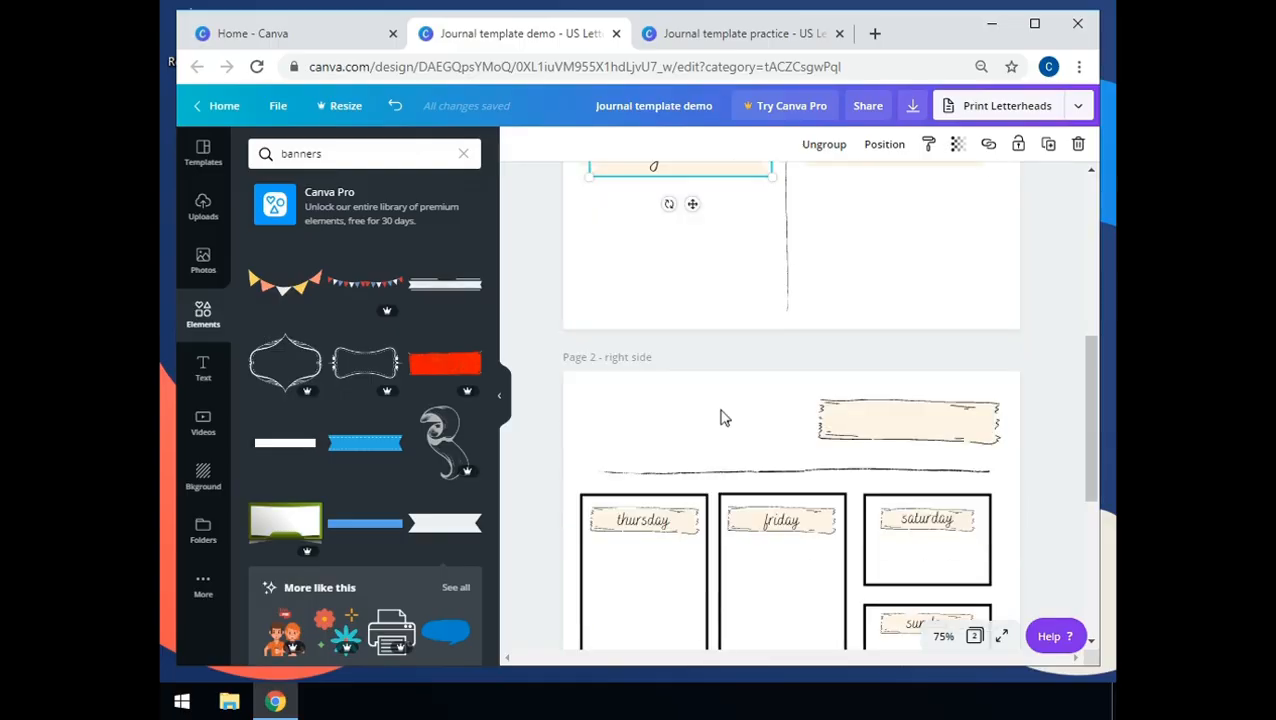
left_click_drag(697, 203, 709, 464)
scroll(709, 464, "down", 4)
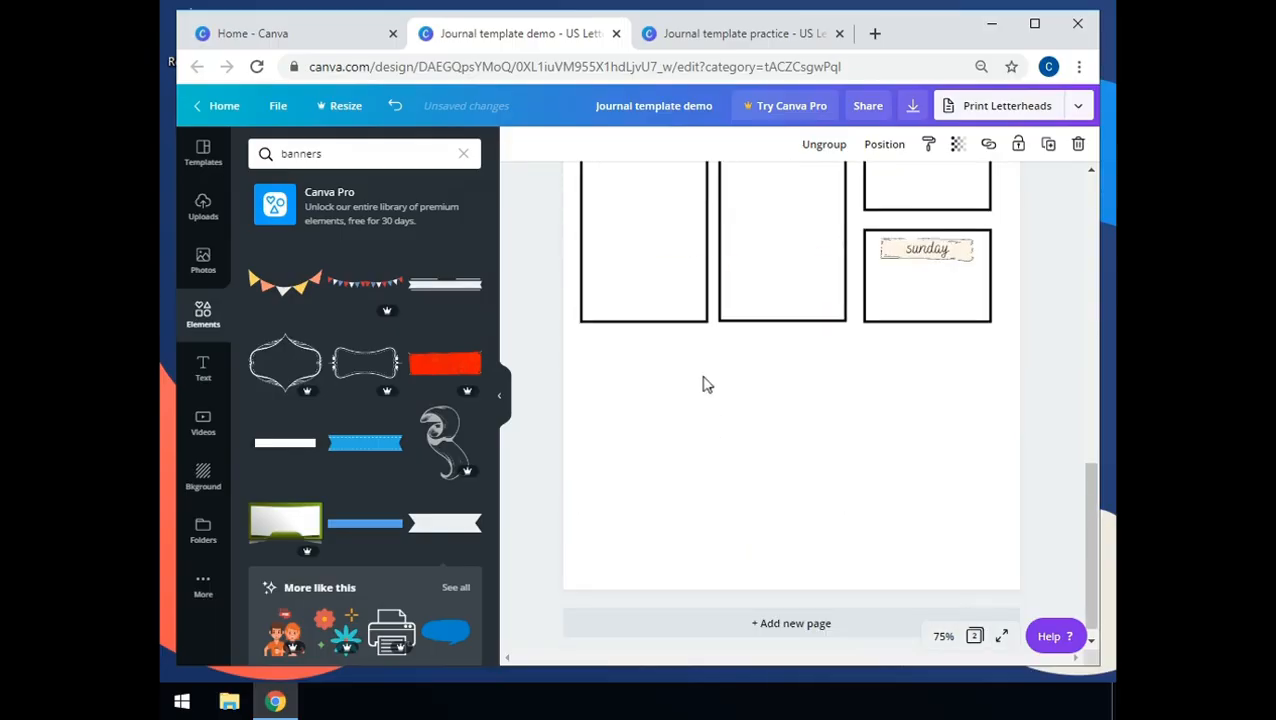
scroll(706, 387, "up", 2)
left_click_drag(694, 275, 681, 595)
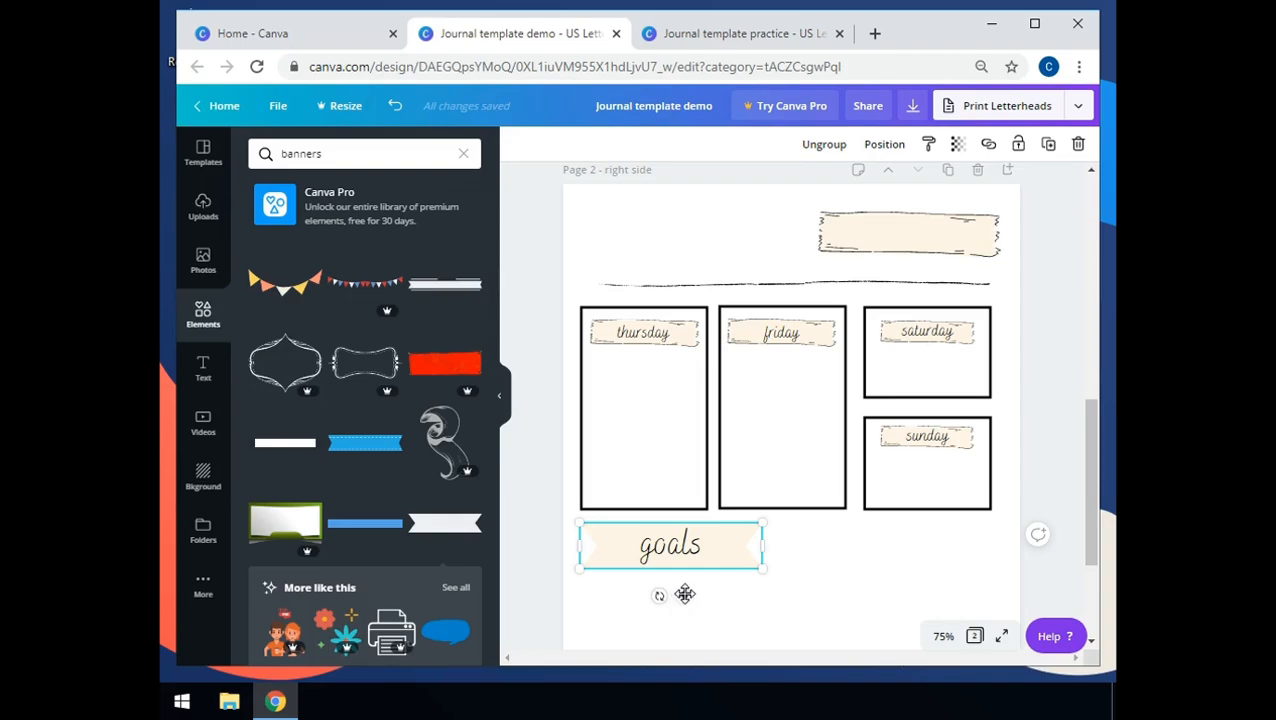
- Ungroup the copied goals banner on page 2 and change its text to "notes"
left_click(678, 540)
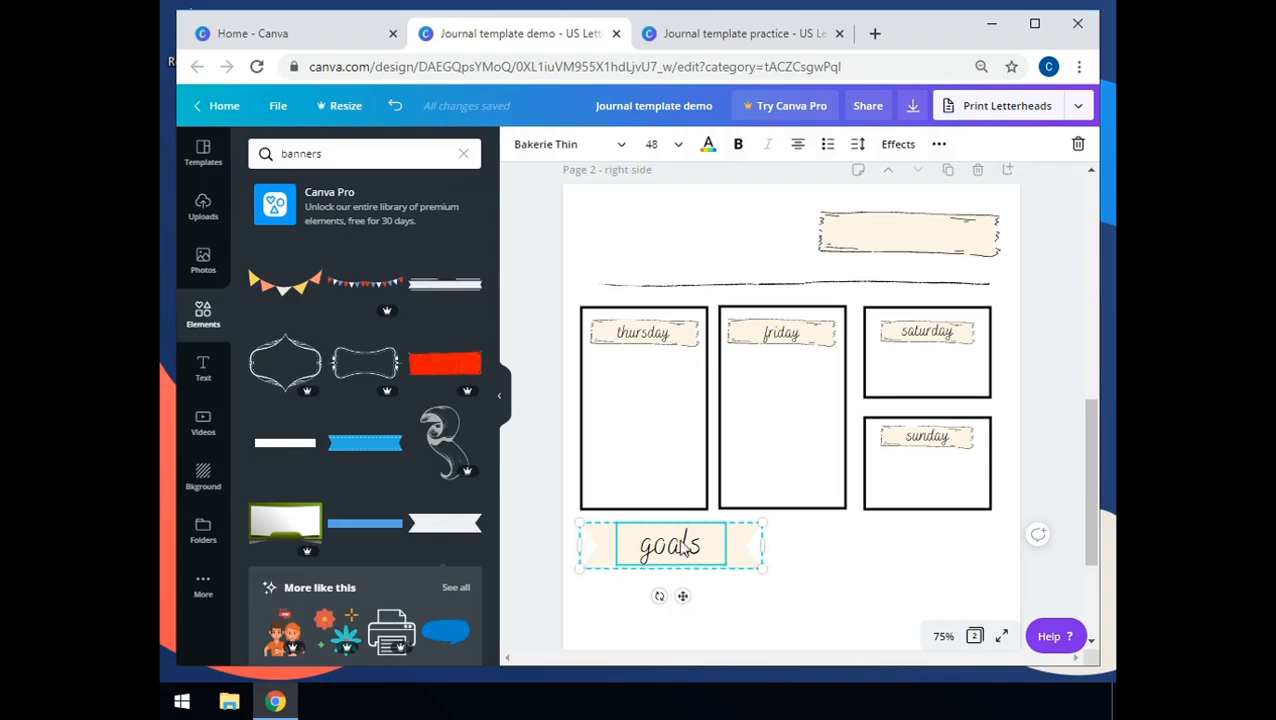
left_click(939, 144)
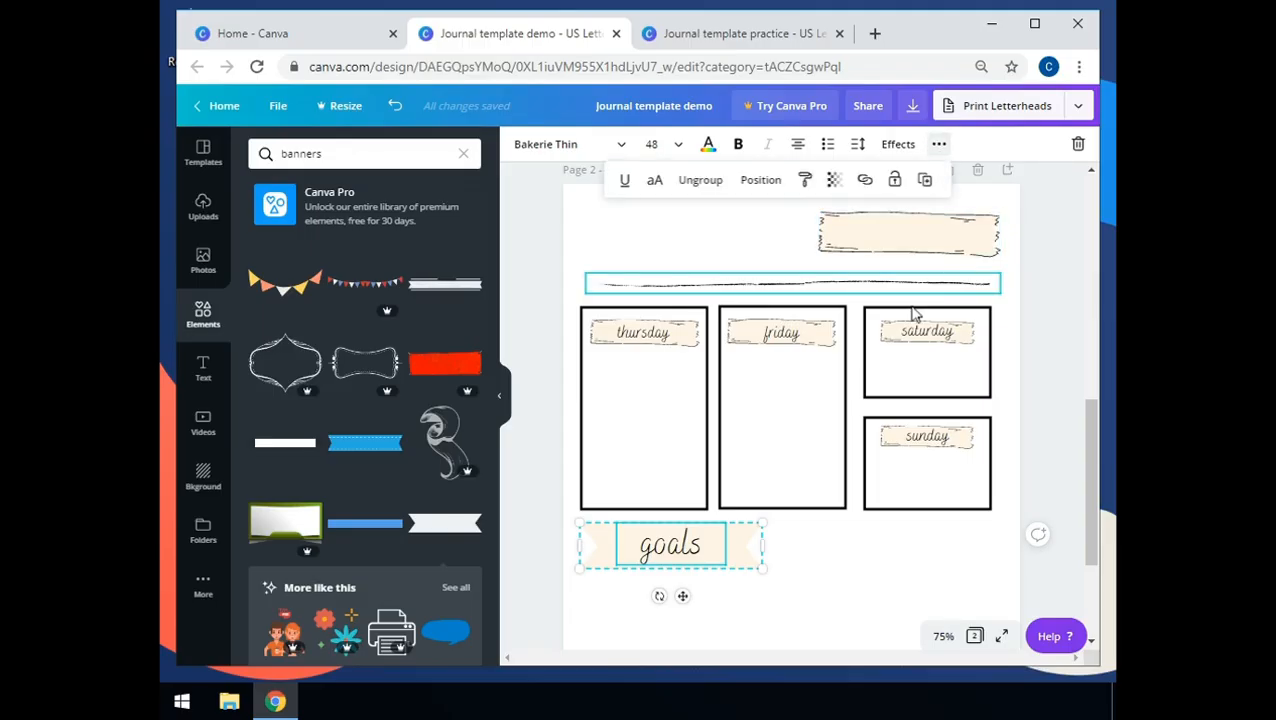
left_click(697, 181)
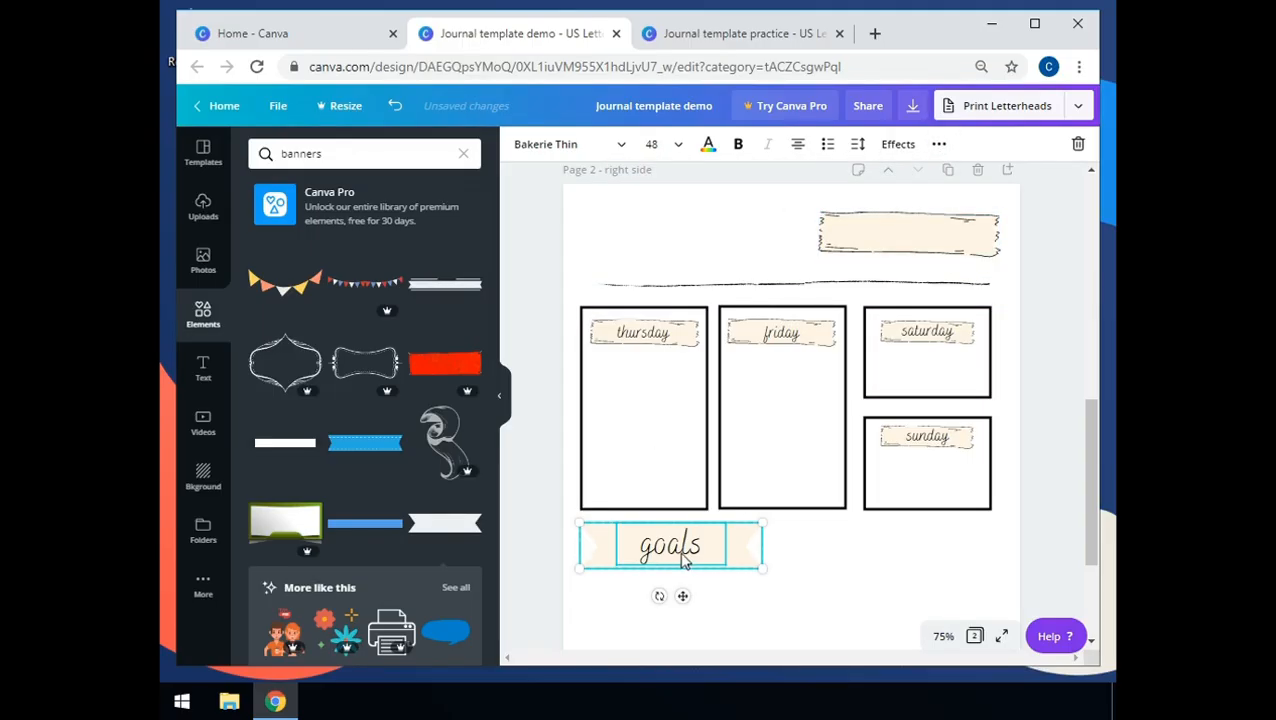
left_click(855, 562)
left_click(697, 544)
double_click(697, 544)
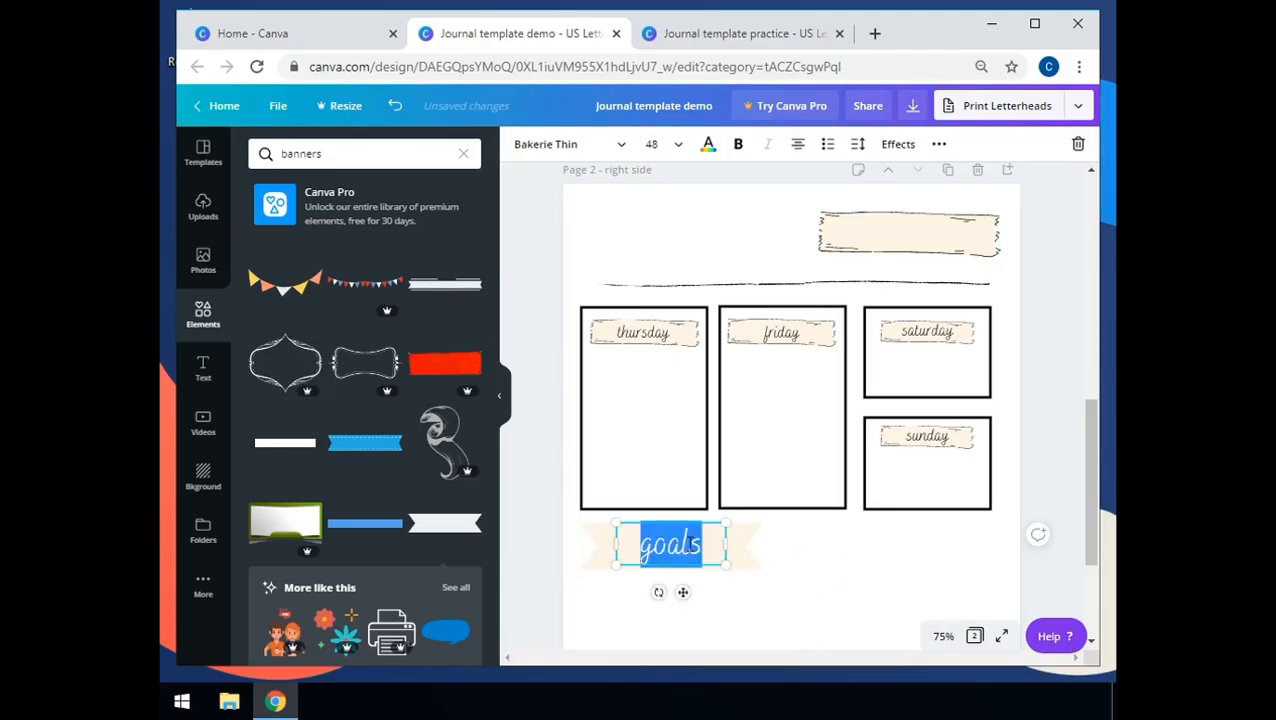
type("notes")
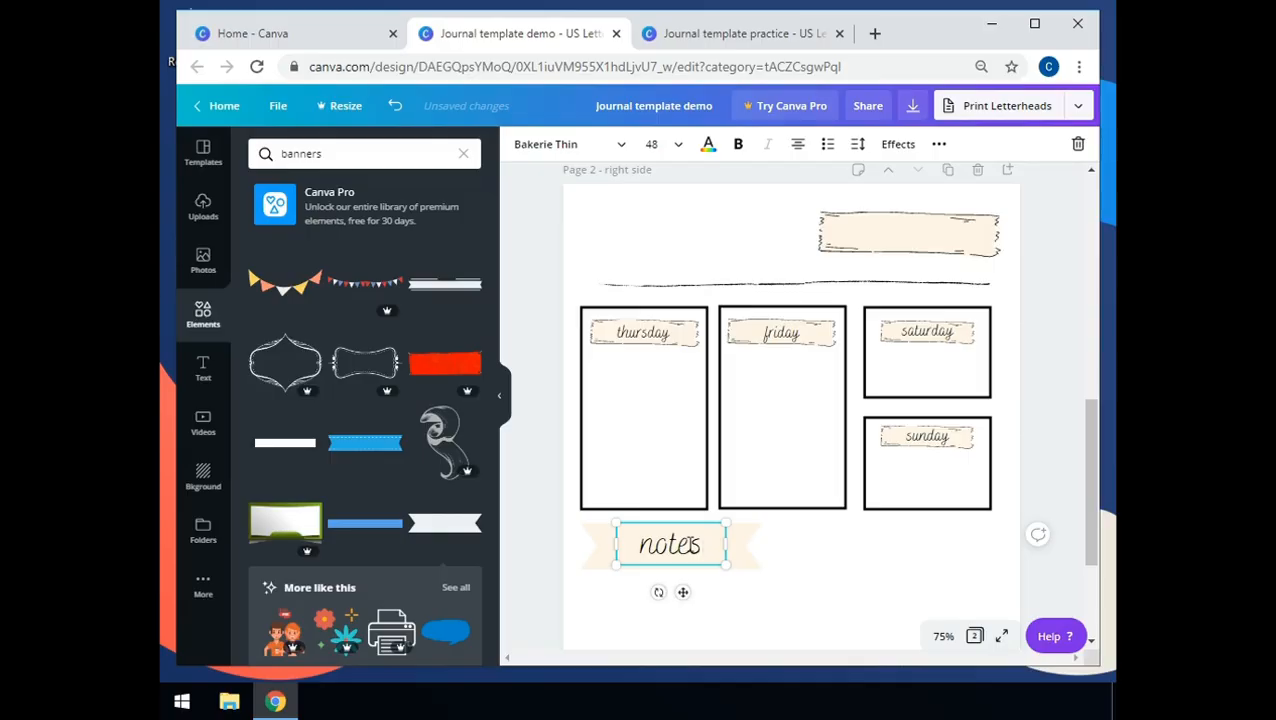
left_click(796, 551)
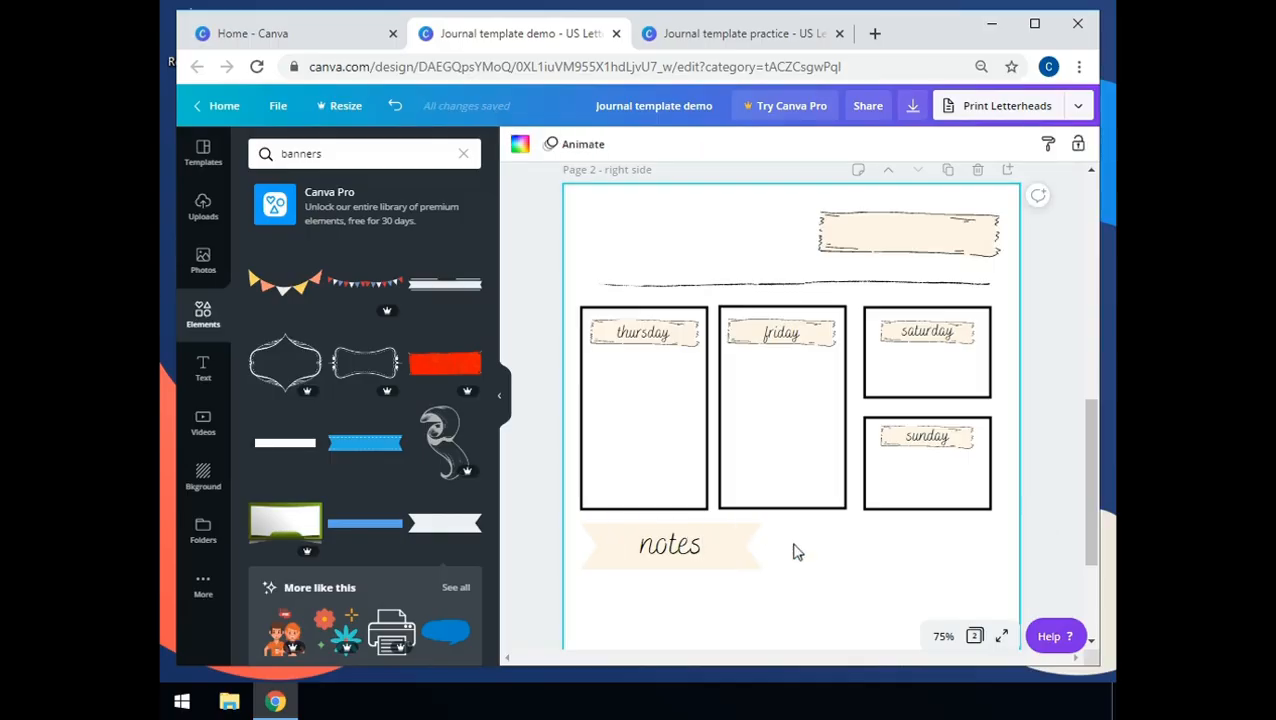